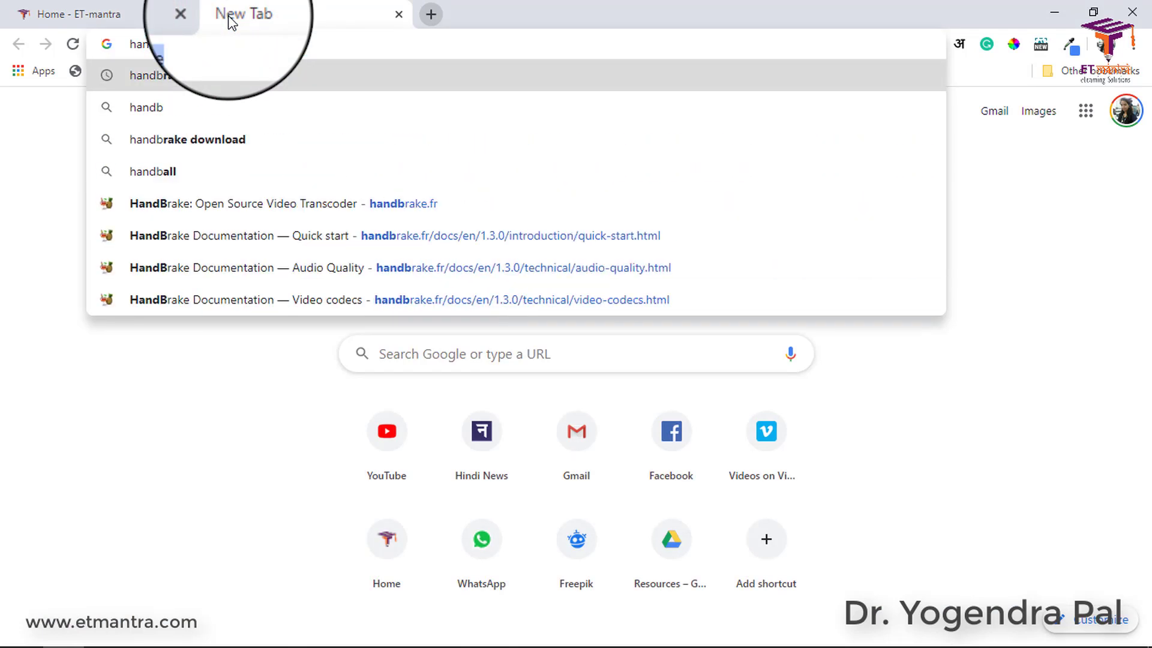
Step: Open the handbrake.fr website and go to its Downloads page
{"action": "key", "text": "Down"}
{"action": "key", "text": "Down"}
{"action": "key", "text": "Down"}
{"action": "key", "text": "Down"}
{"action": "key", "text": "Return"}
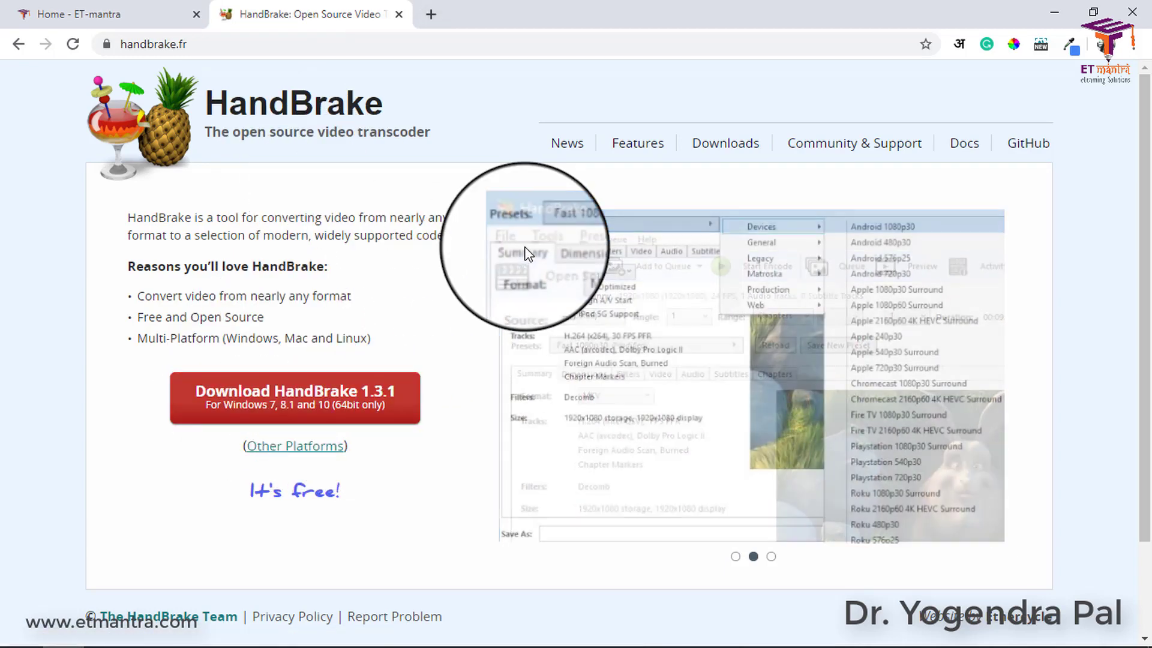
{"action": "scroll", "coordinate": [459, 416], "scroll_direction": "down", "scroll_amount": 2}
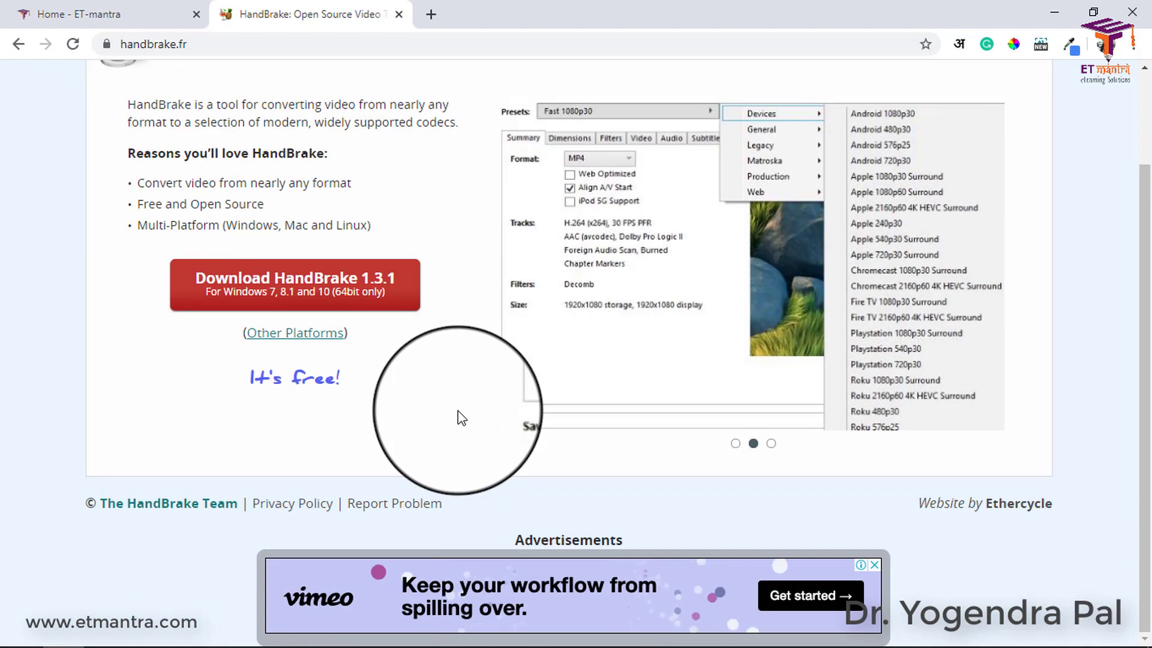
{"action": "scroll", "coordinate": [458, 417], "scroll_direction": "up", "scroll_amount": 2}
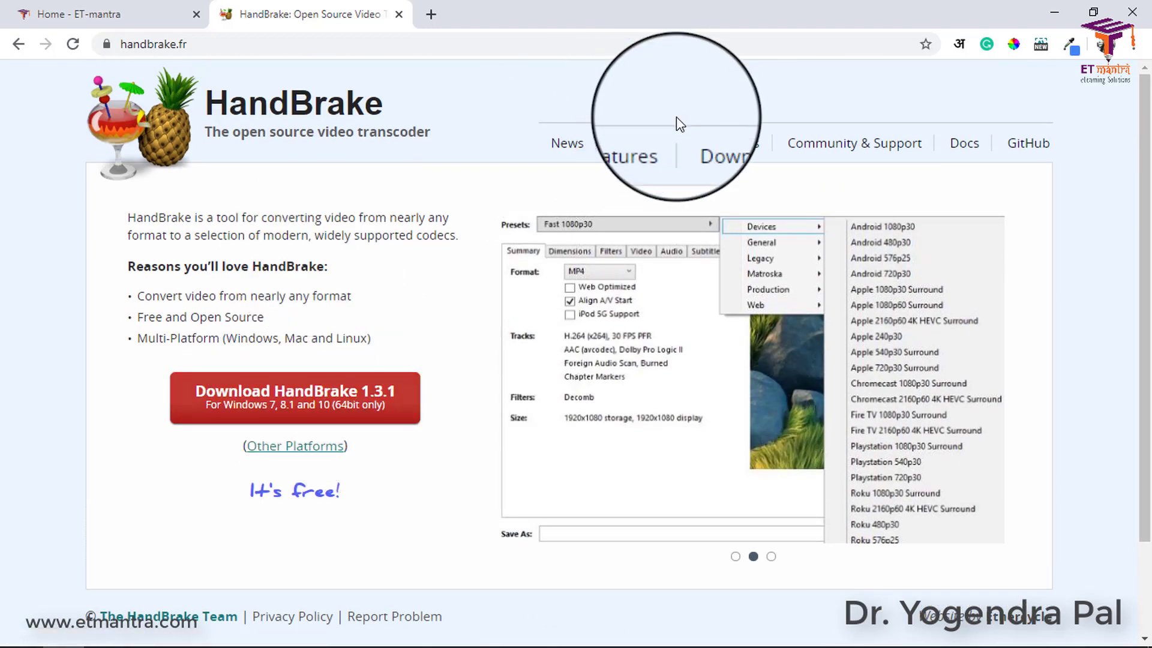
{"action": "left_click", "coordinate": [742, 150]}
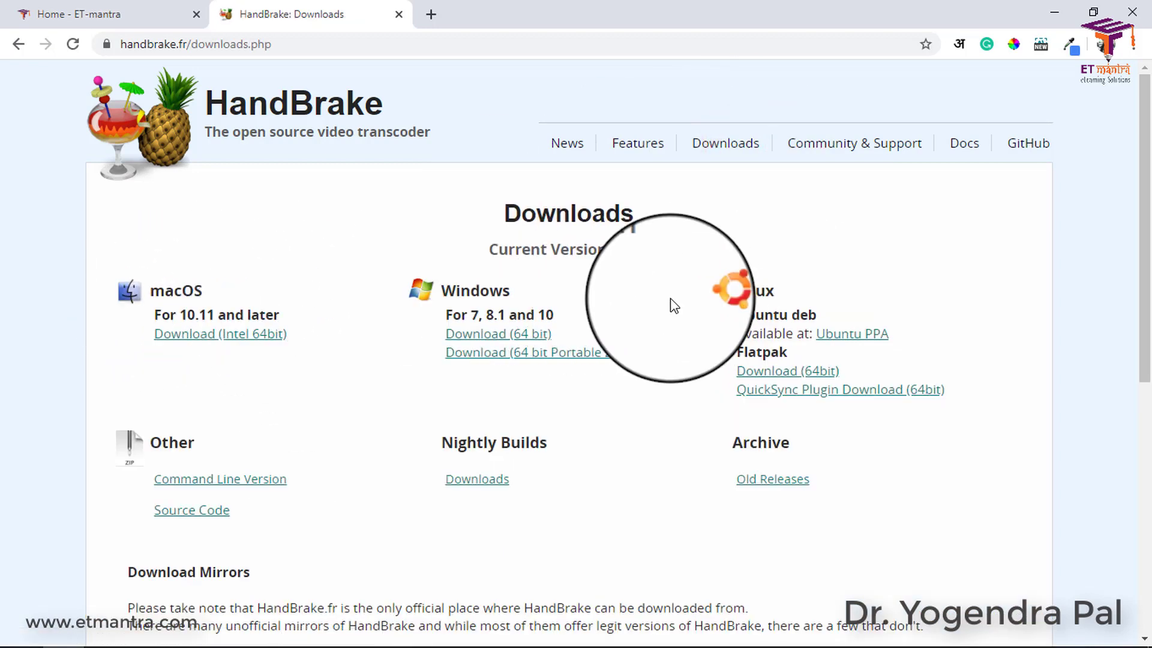
Step: Open ninite.com in a new browser tab and go to the list of apps to pick
{"action": "left_click", "coordinate": [430, 20]}
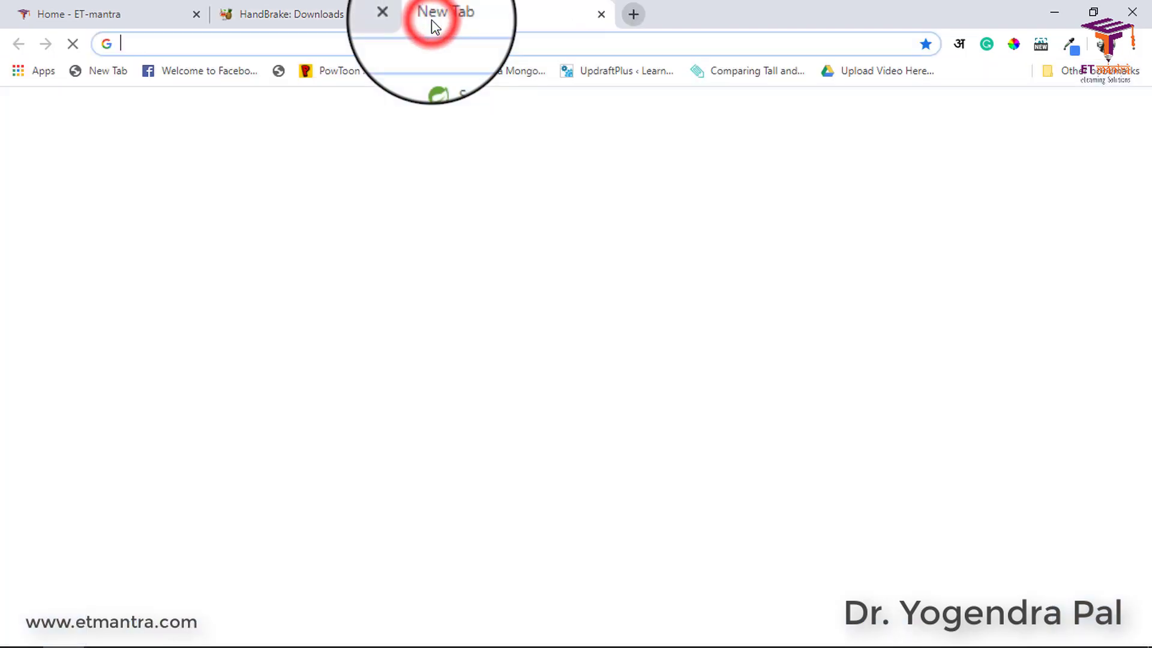
{"action": "type", "text": "nin"}
{"action": "key", "text": "Return"}
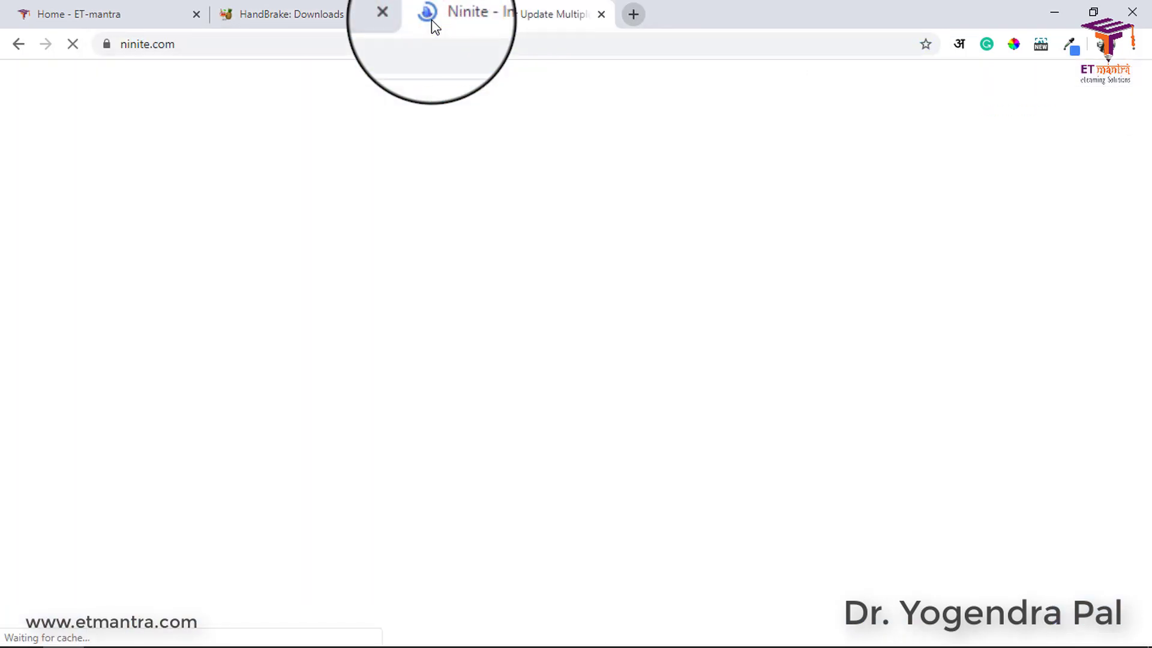
{"action": "scroll", "coordinate": [487, 298], "scroll_direction": "down", "scroll_amount": 2}
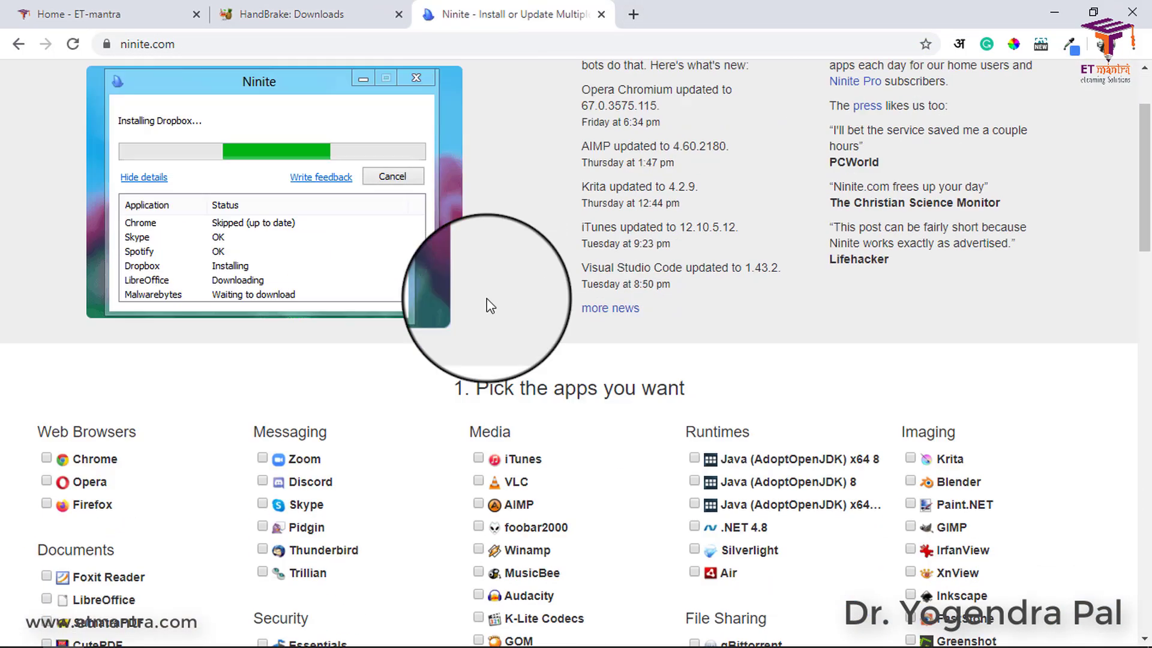
{"action": "scroll", "coordinate": [487, 298], "scroll_direction": "down", "scroll_amount": 4}
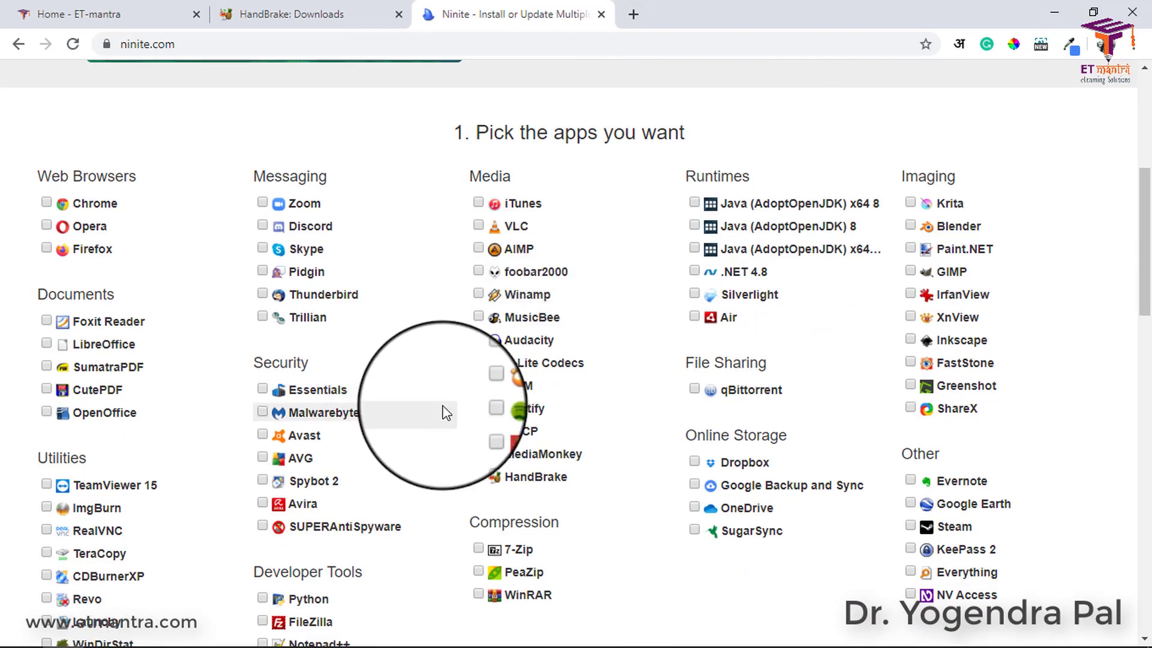
Step: Select HandBrake, K-Lite Codecs and .NET 4.8 for the custom Ninite installer
{"action": "left_click", "coordinate": [479, 478]}
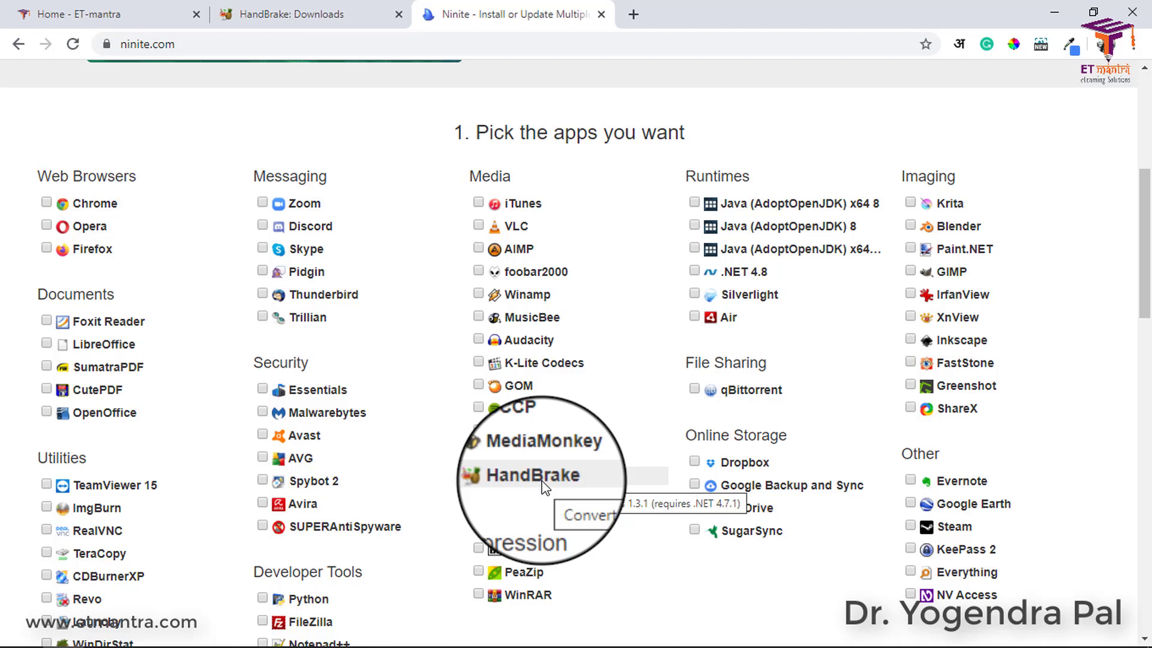
{"action": "left_click", "coordinate": [540, 477]}
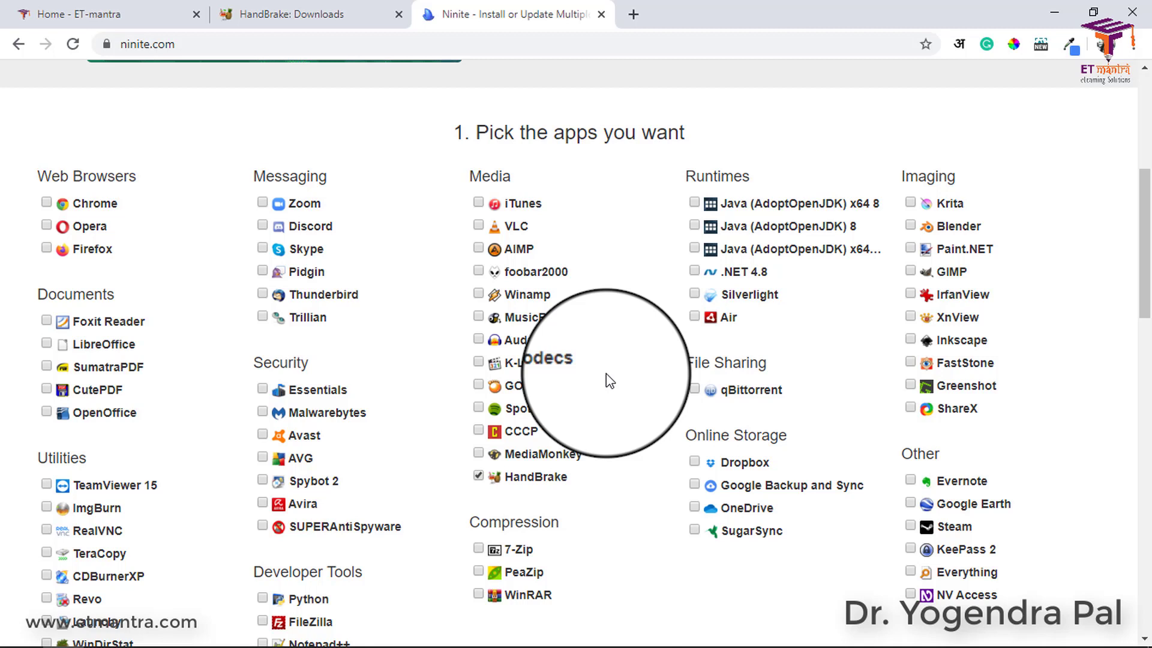
{"action": "left_click", "coordinate": [479, 362]}
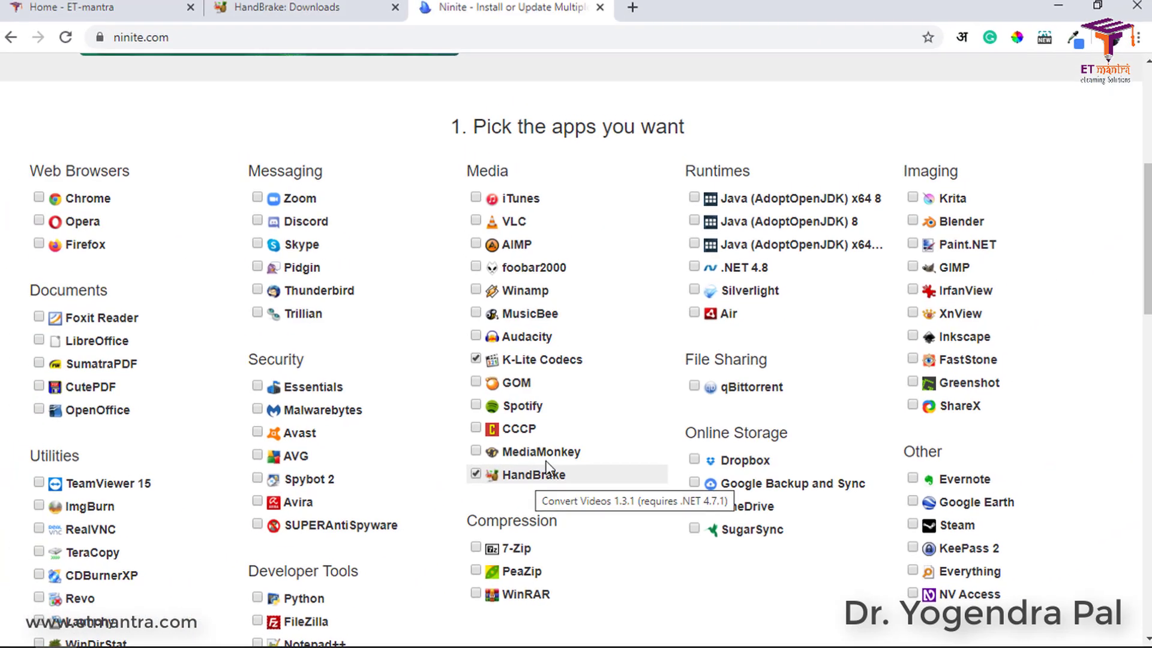
{"action": "left_click", "coordinate": [694, 271]}
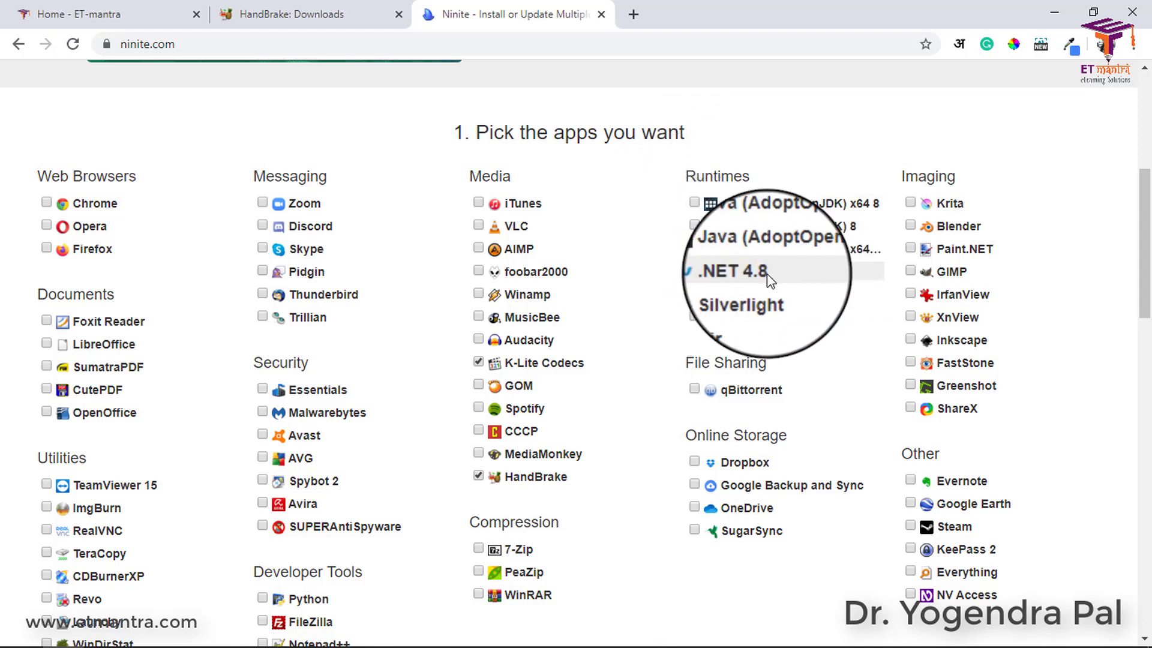
Step: Download and run the custom Ninite installer, and close the Ninite and HandBrake web pages when the installation is finished
{"action": "scroll", "coordinate": [654, 432], "scroll_direction": "down", "scroll_amount": 4}
{"action": "scroll", "coordinate": [655, 430], "scroll_direction": "down", "scroll_amount": 8}
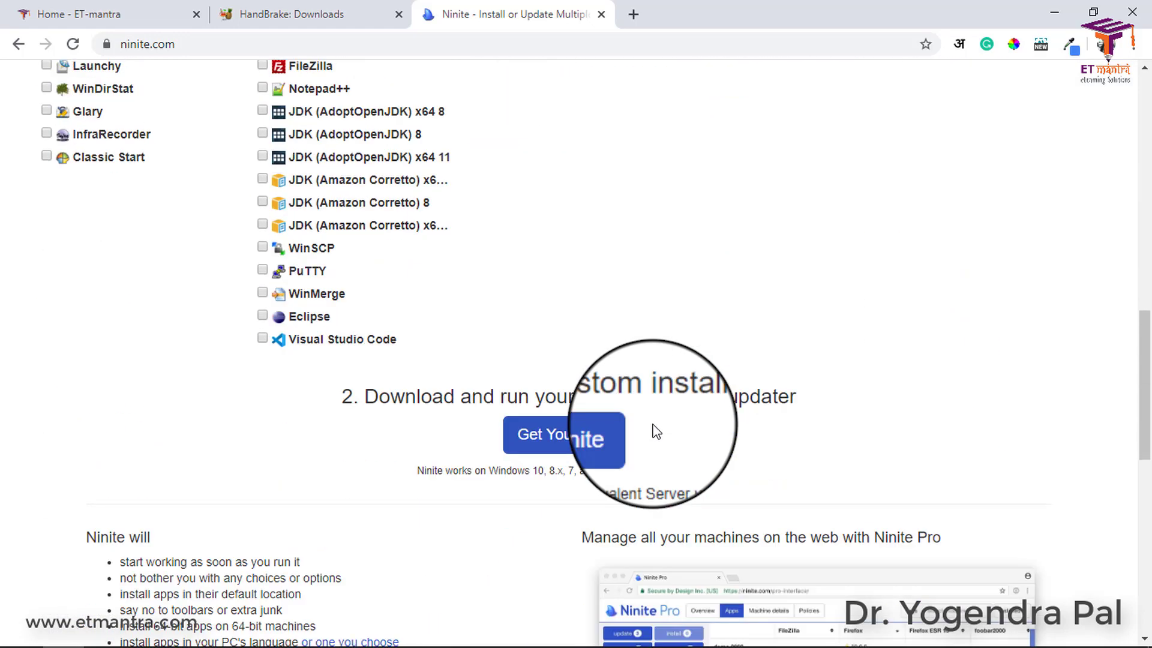
{"action": "left_click", "coordinate": [553, 300]}
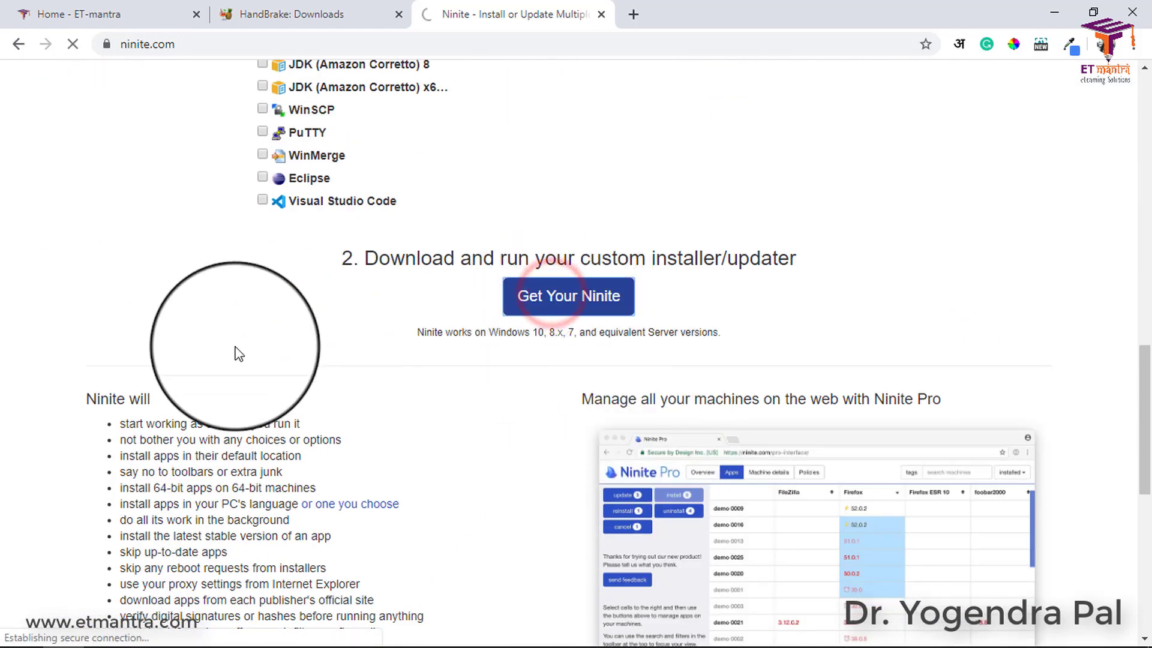
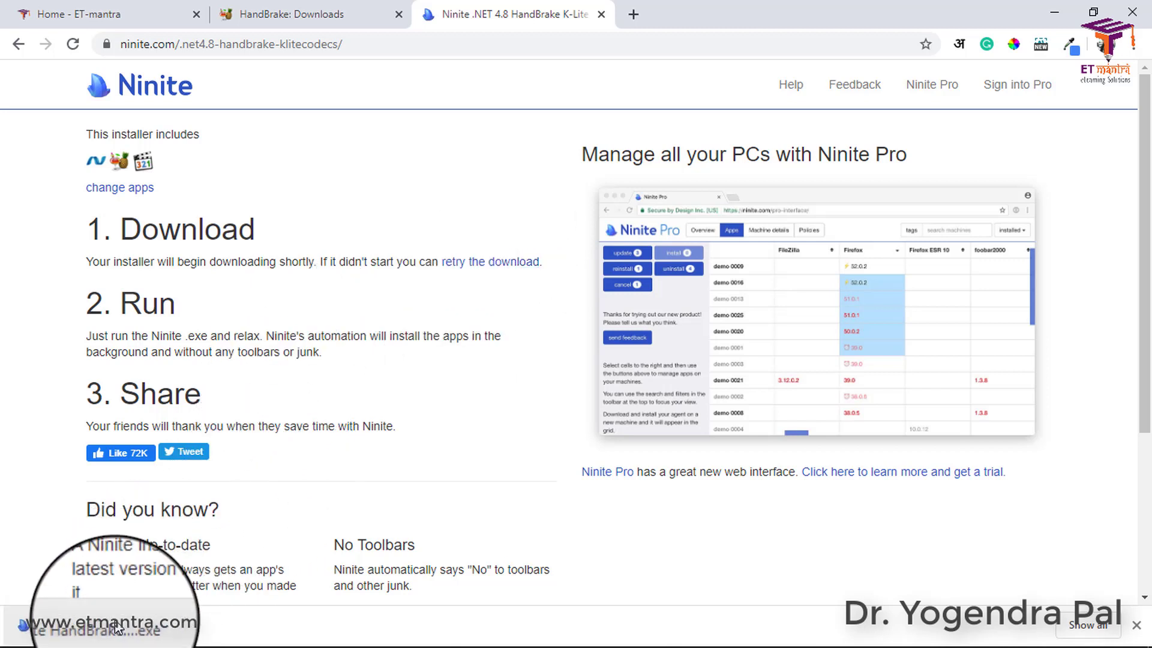
{"action": "left_click", "coordinate": [117, 624]}
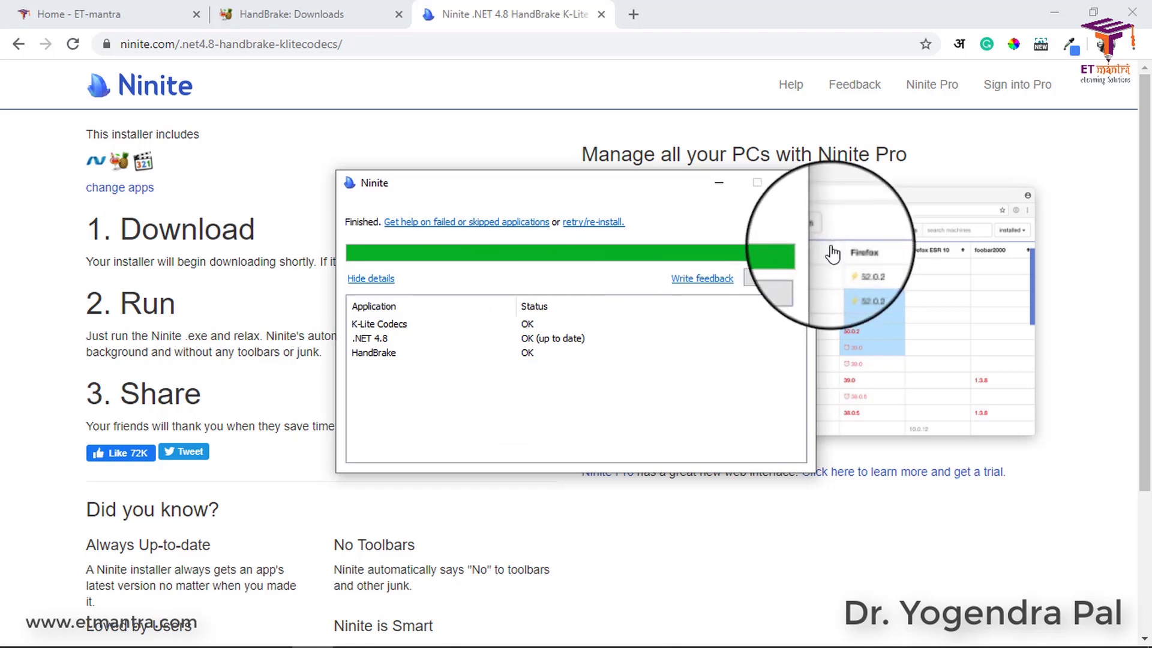
{"action": "left_click", "coordinate": [773, 277]}
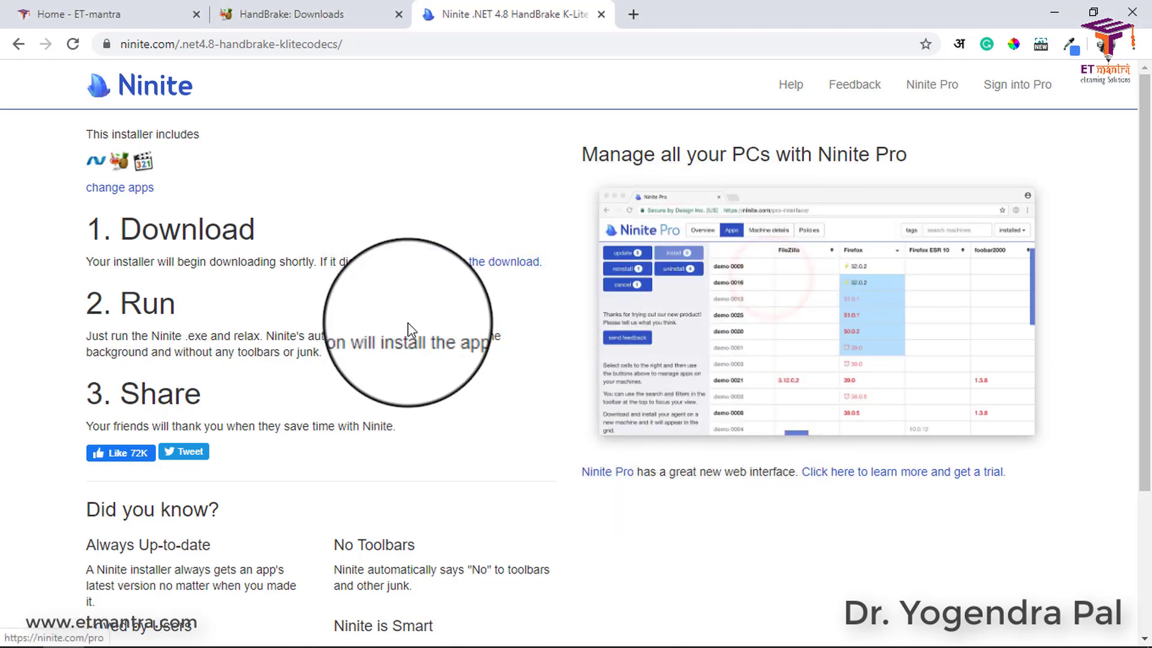
{"action": "left_click", "coordinate": [601, 17]}
{"action": "left_click", "coordinate": [393, 14]}
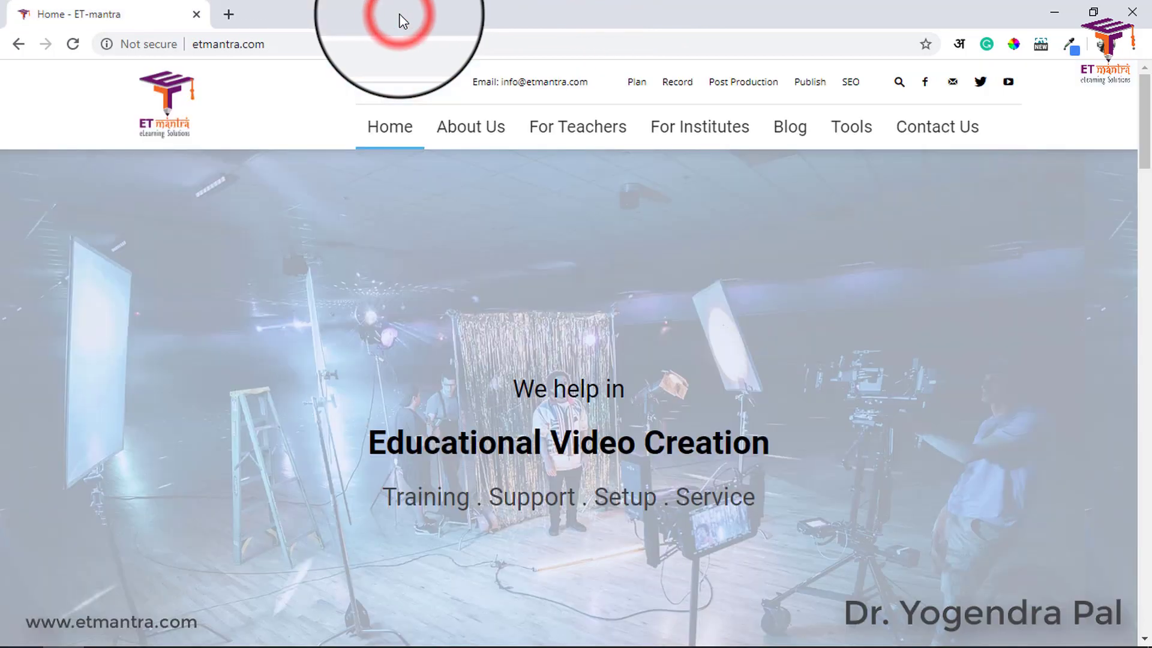
Step: Launch the installed HandBrake app without choosing a source and maximize its window
{"action": "key", "text": "super"}
{"action": "type", "text": "handbr"}
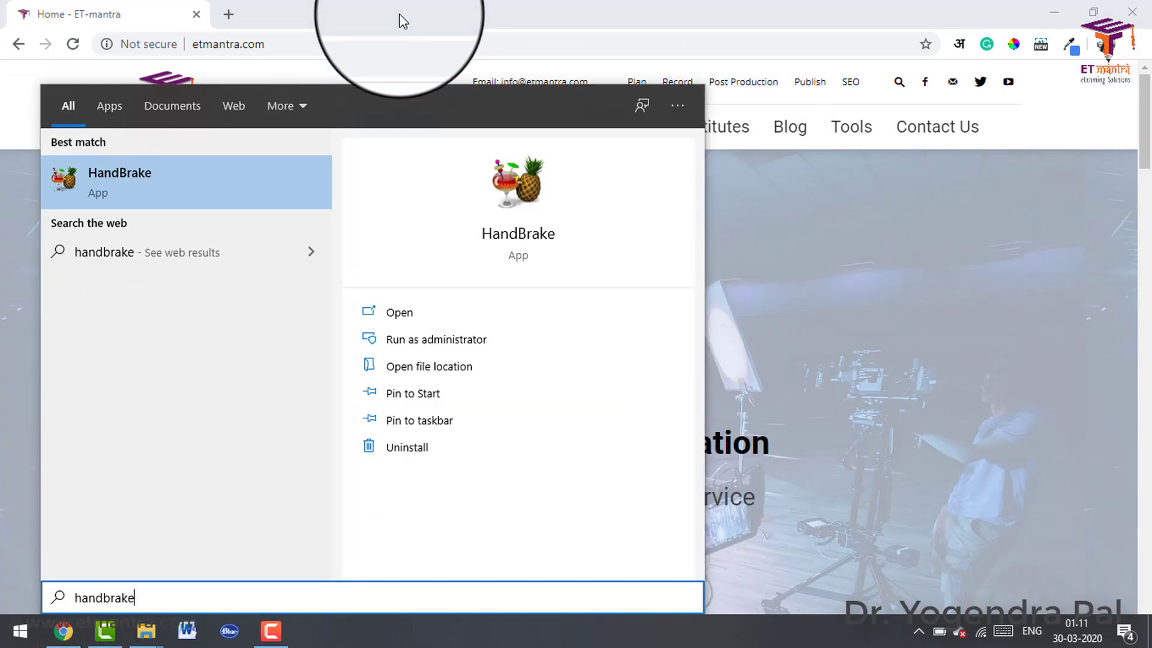
{"action": "type", "text": "ake"}
{"action": "left_click", "coordinate": [400, 318]}
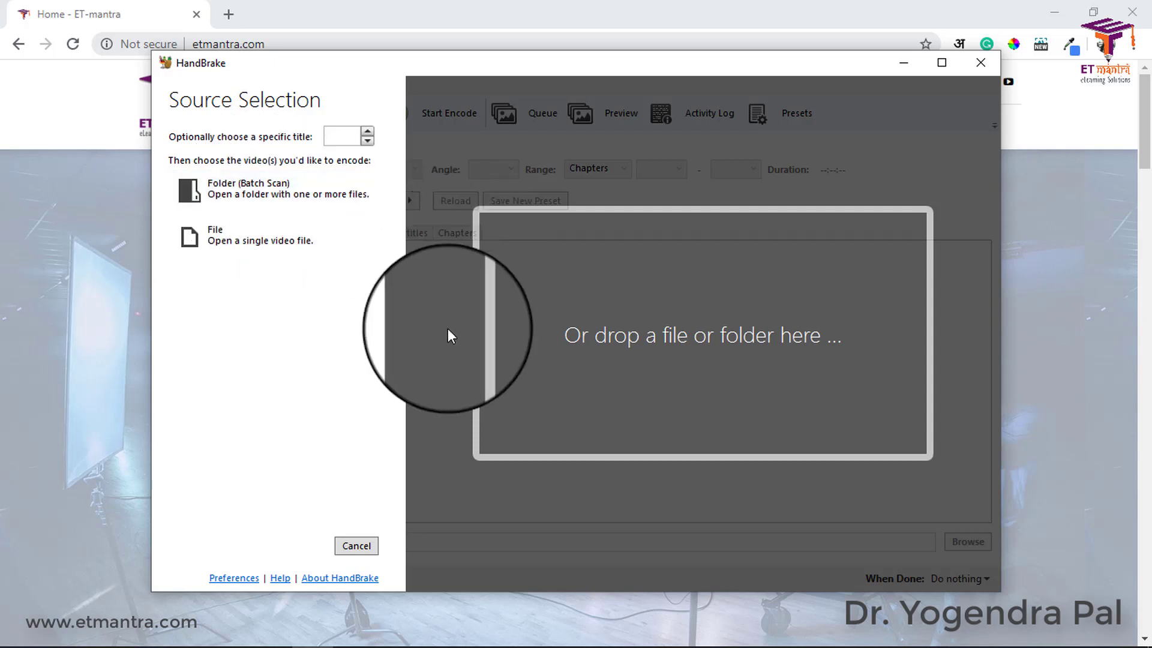
{"action": "left_click", "coordinate": [357, 549]}
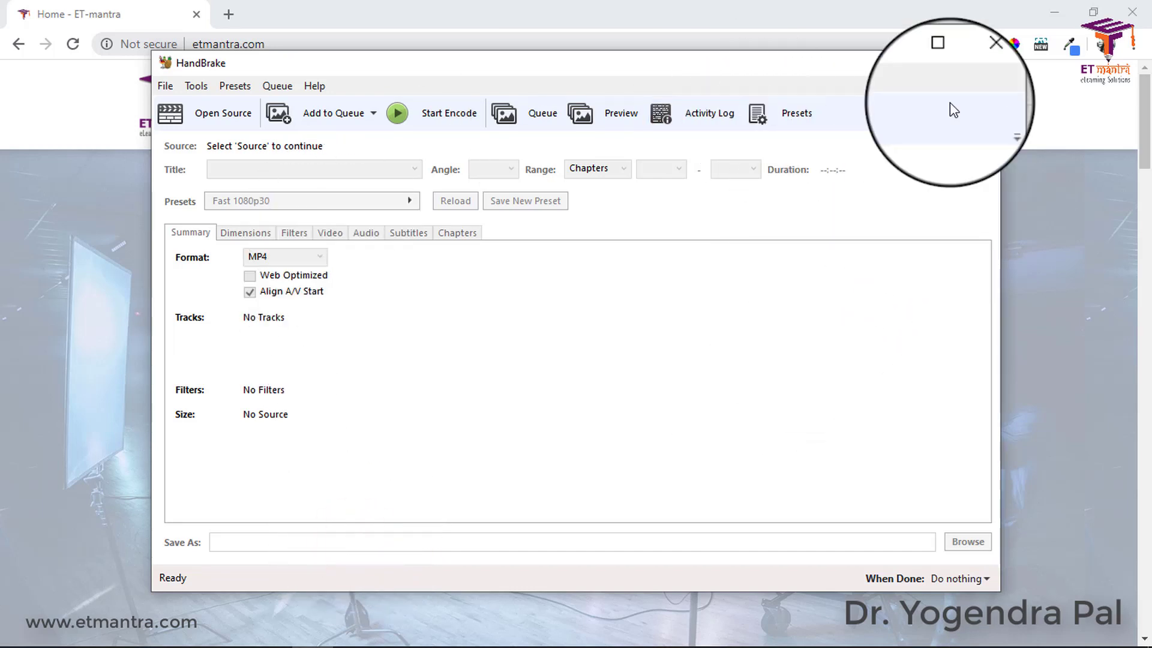
{"action": "left_click", "coordinate": [942, 63]}
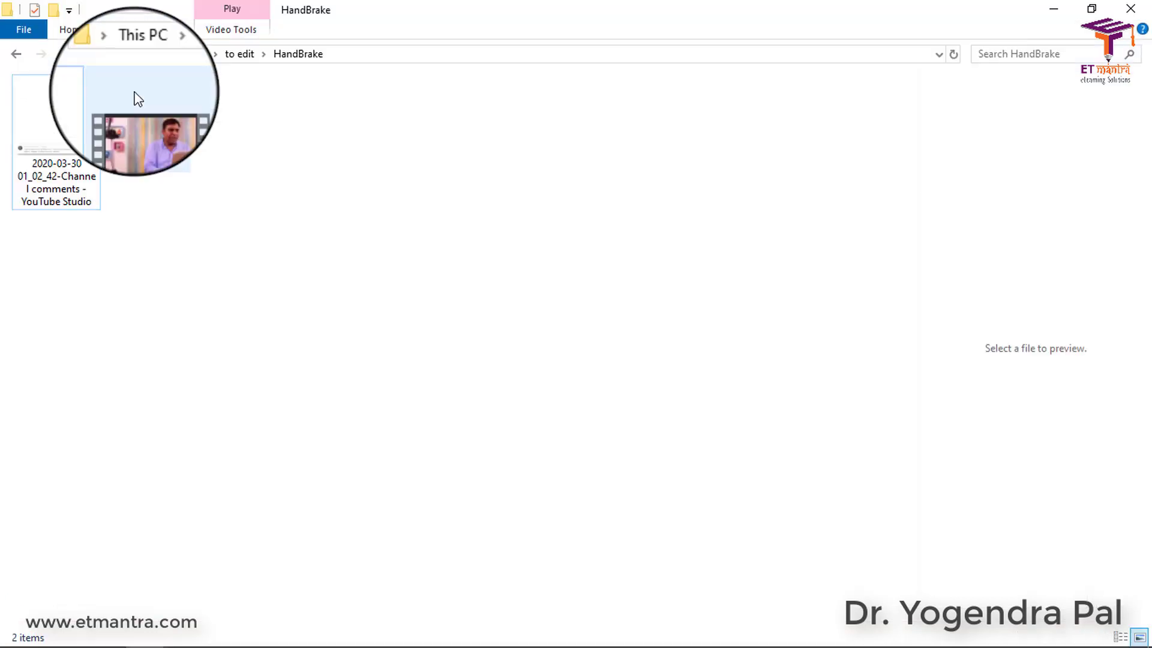
Step: Show the files in the HandBrake video folder as larger thumbnails and check the type, size and length of MVI_7186
{"action": "left_click", "coordinate": [162, 310]}
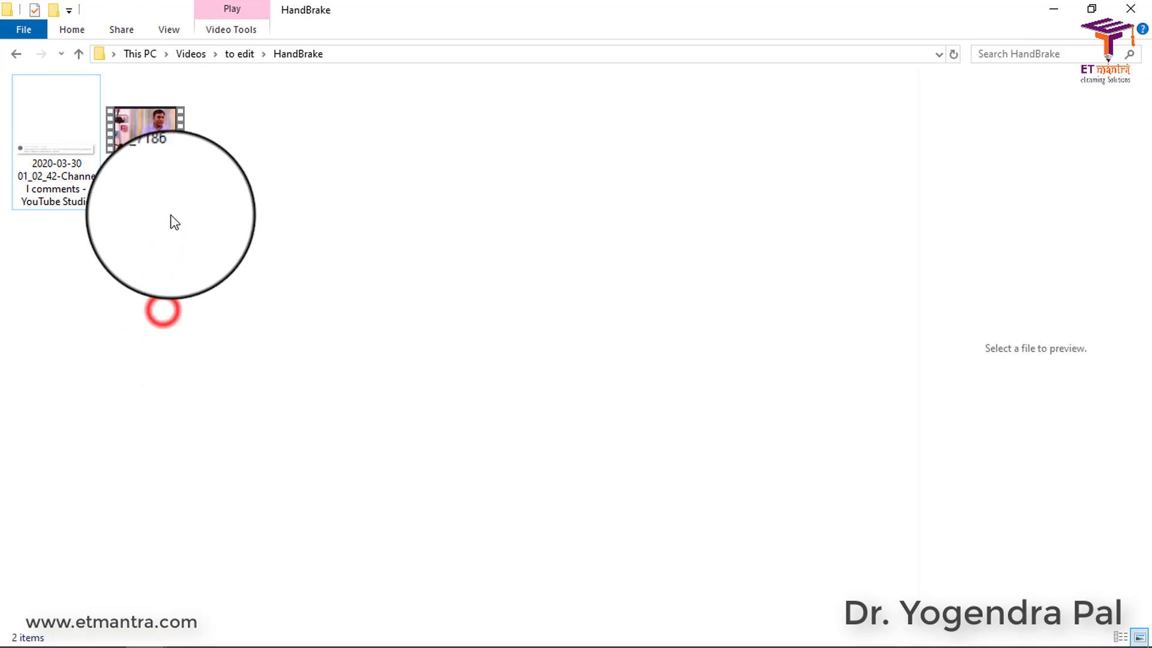
{"action": "left_click", "coordinate": [157, 147]}
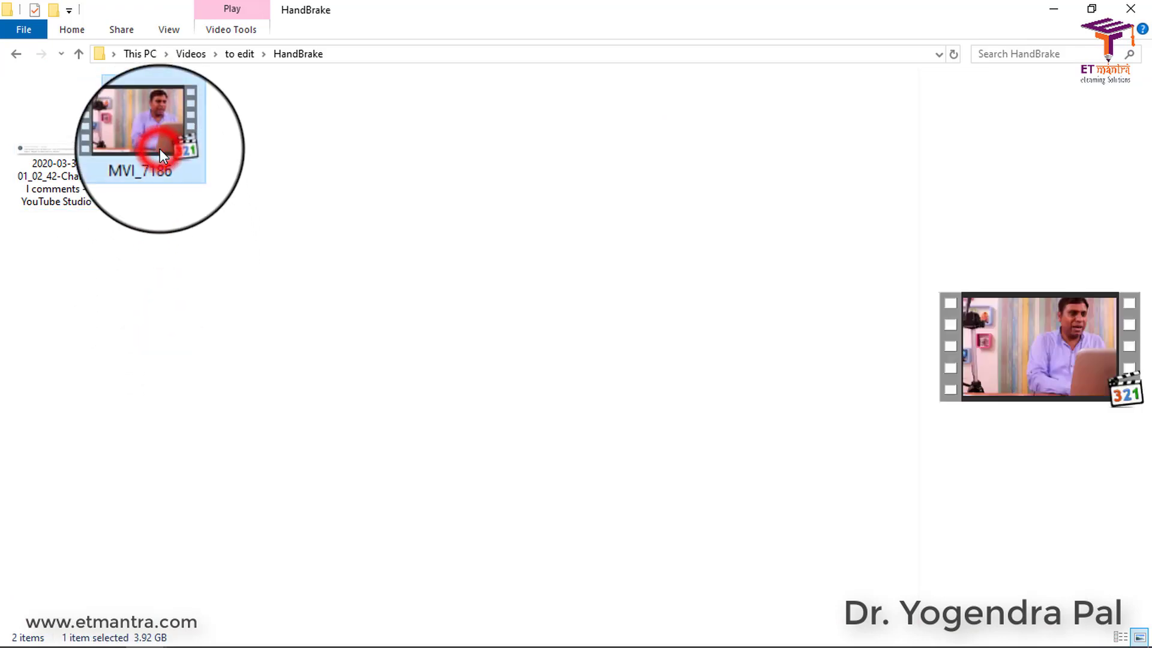
{"action": "left_click", "coordinate": [170, 30]}
{"action": "left_click", "coordinate": [180, 51]}
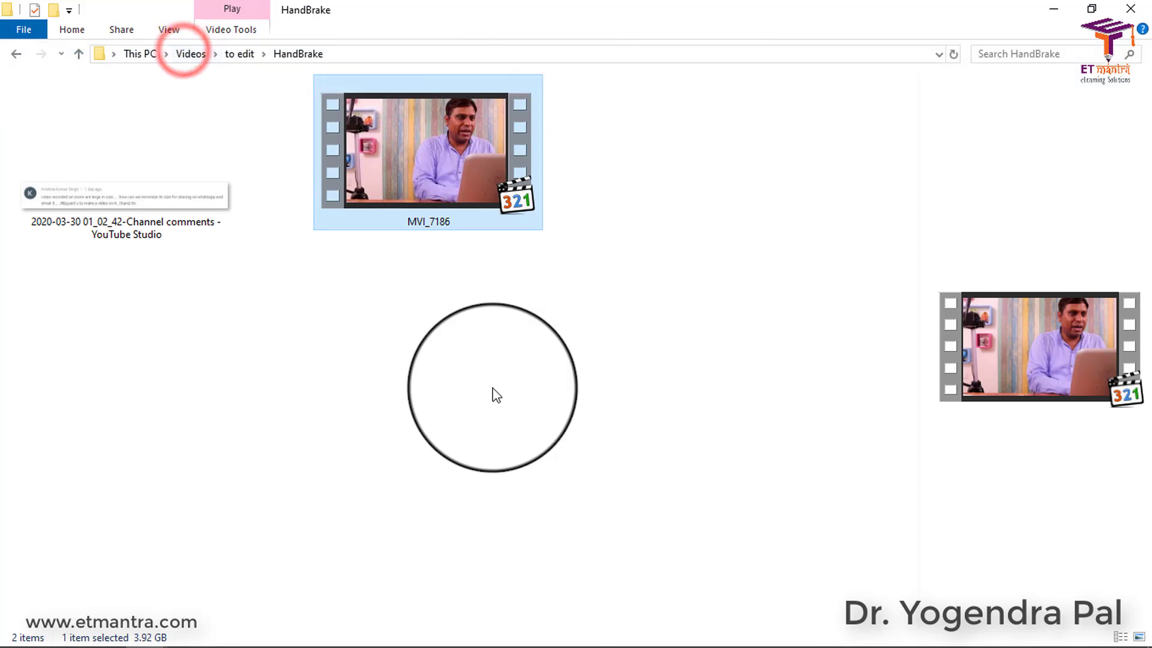
{"action": "left_click", "coordinate": [496, 393]}
{"action": "left_click", "coordinate": [396, 147]}
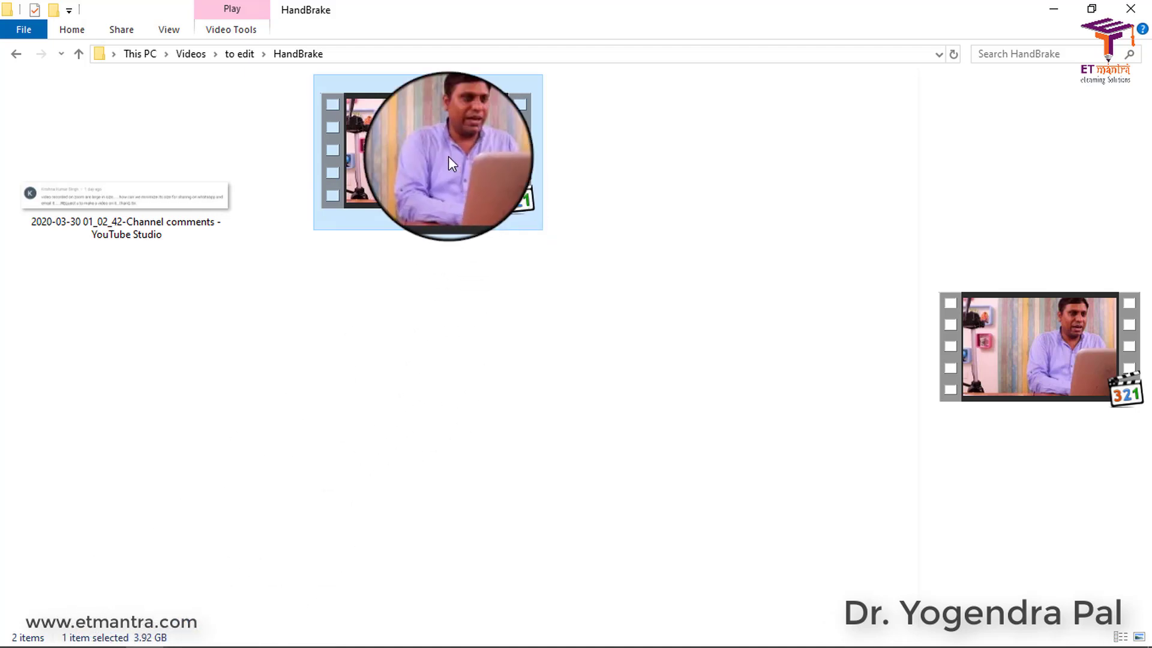
{"action": "mouse_move", "coordinate": [448, 156]}
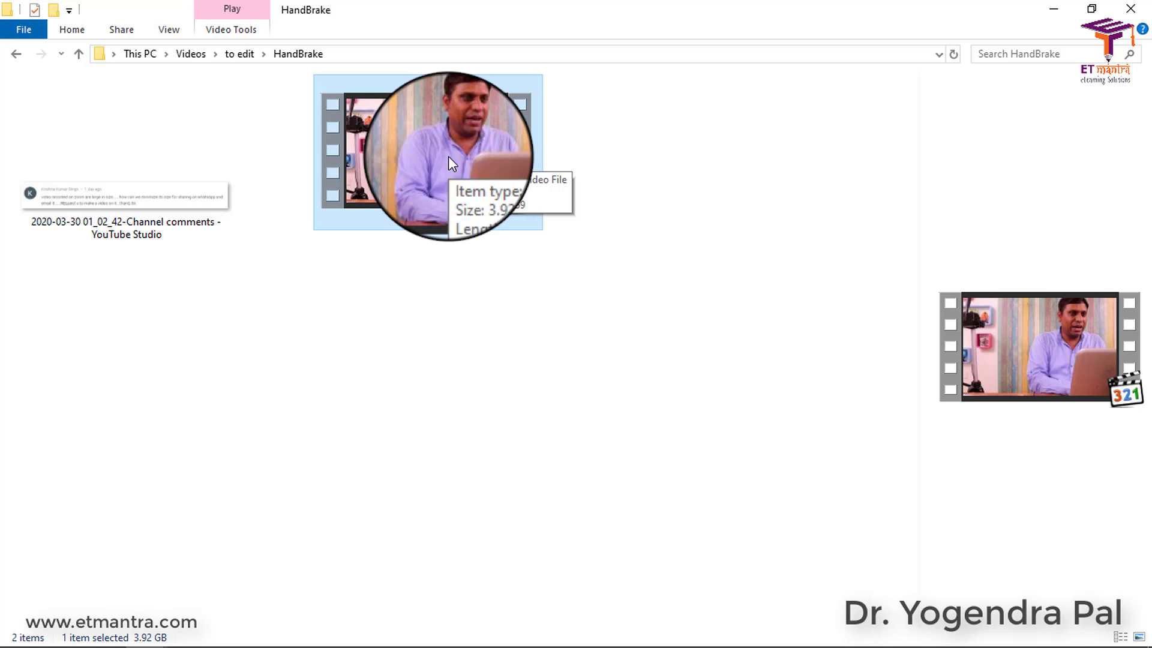
Step: Load the MVI_7186 video into HandBrake by dropping it from the File Explorer folder
{"action": "left_click", "coordinate": [419, 154]}
{"action": "left_click_drag", "start_coordinate": [426, 172], "coordinate": [422, 318]}
{"action": "key", "text": "alt+Tab"}
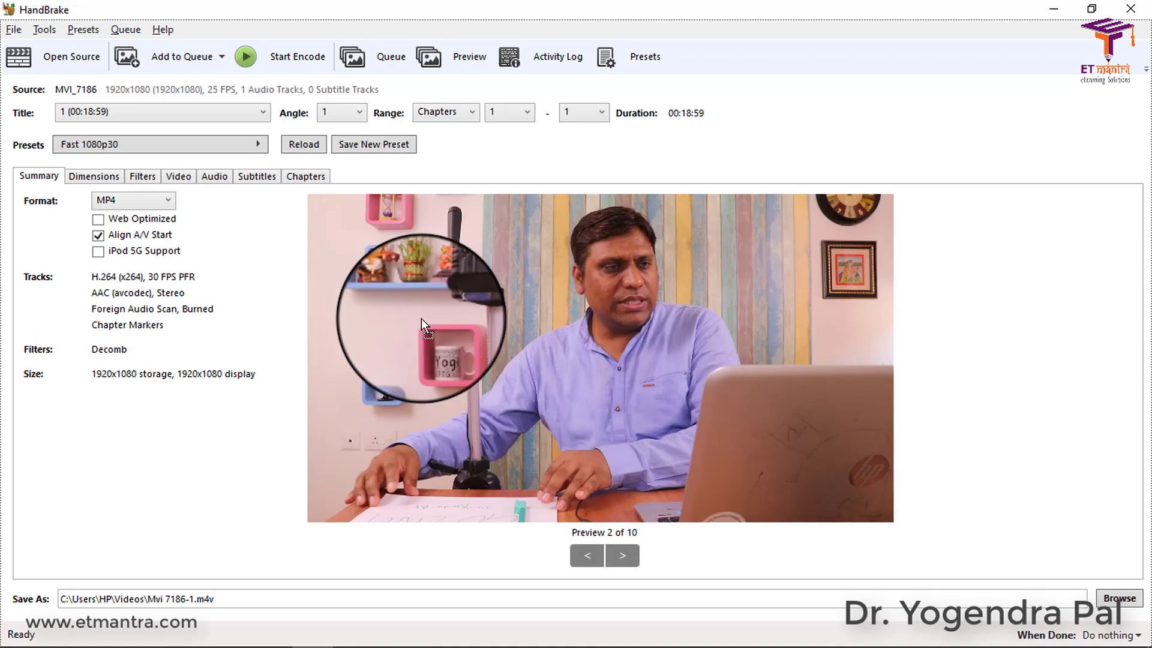
Step: Open MVI_7186 from the HandBrake video folder as a single-file source
{"action": "left_click", "coordinate": [68, 63]}
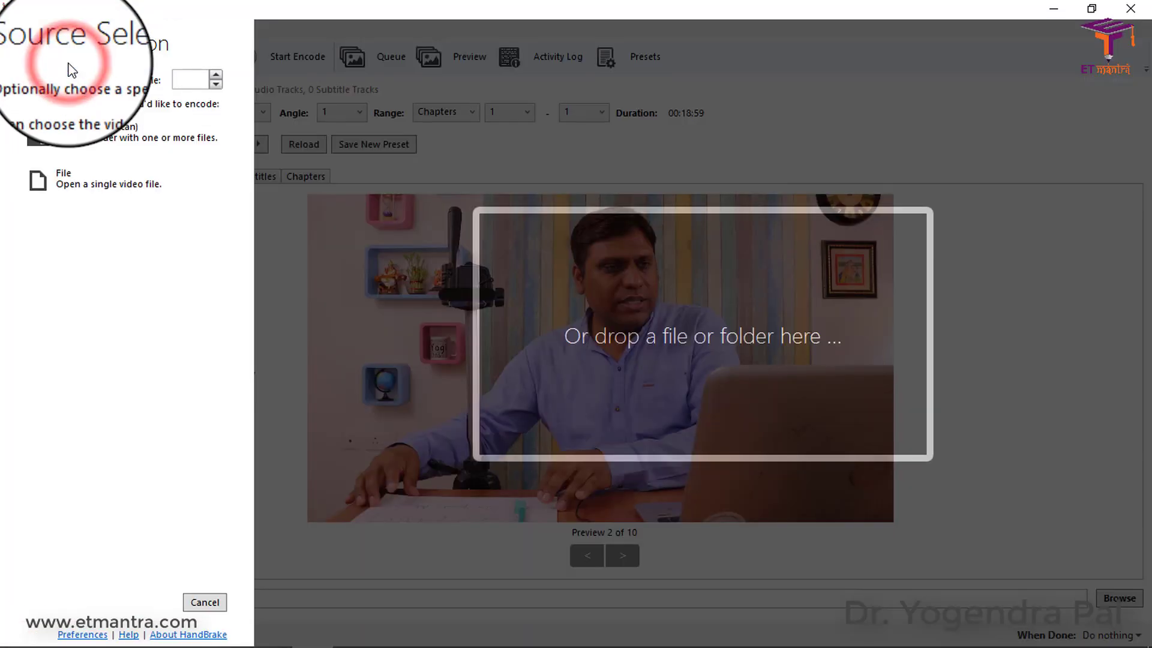
{"action": "left_click", "coordinate": [80, 179]}
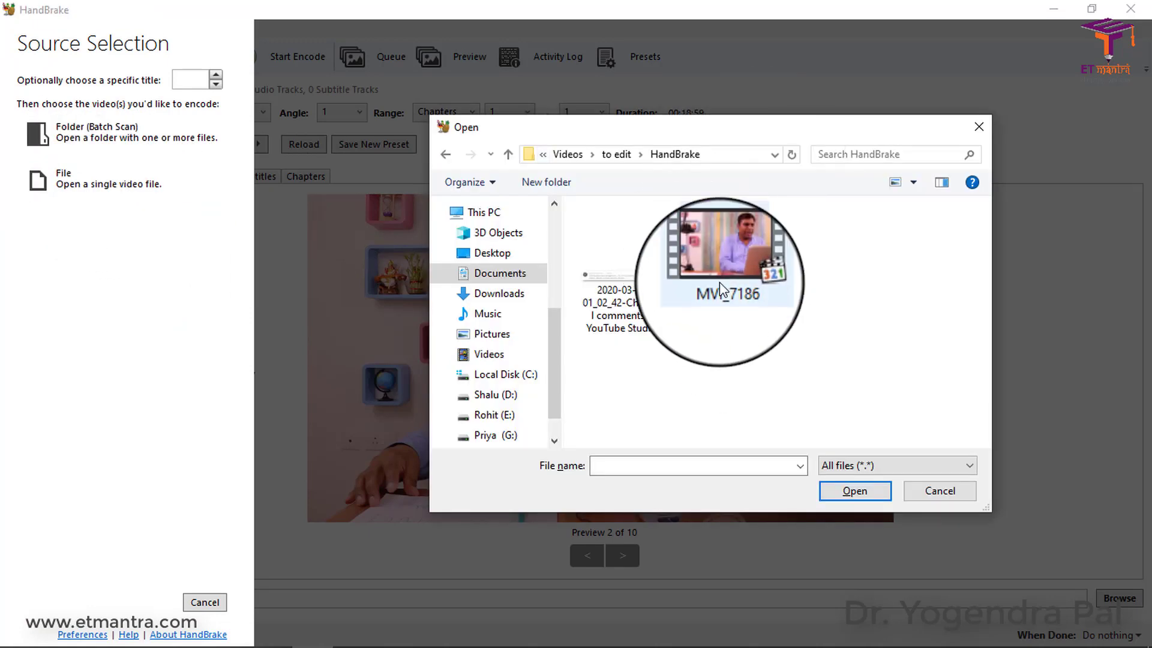
{"action": "left_click", "coordinate": [719, 277]}
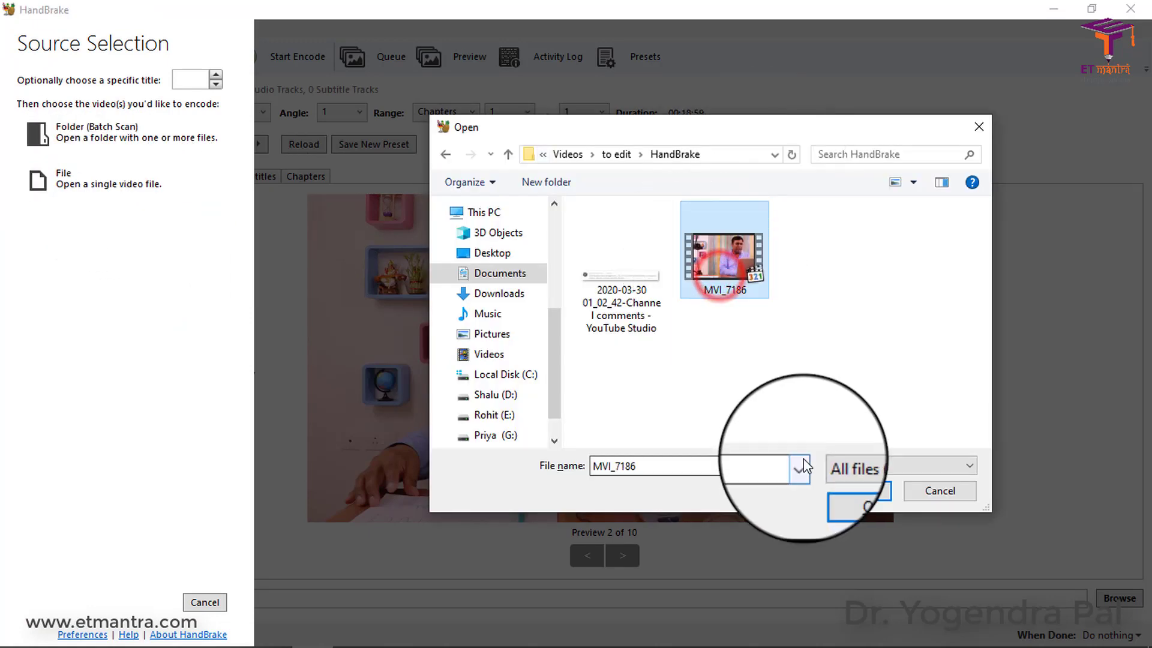
{"action": "left_click", "coordinate": [853, 490]}
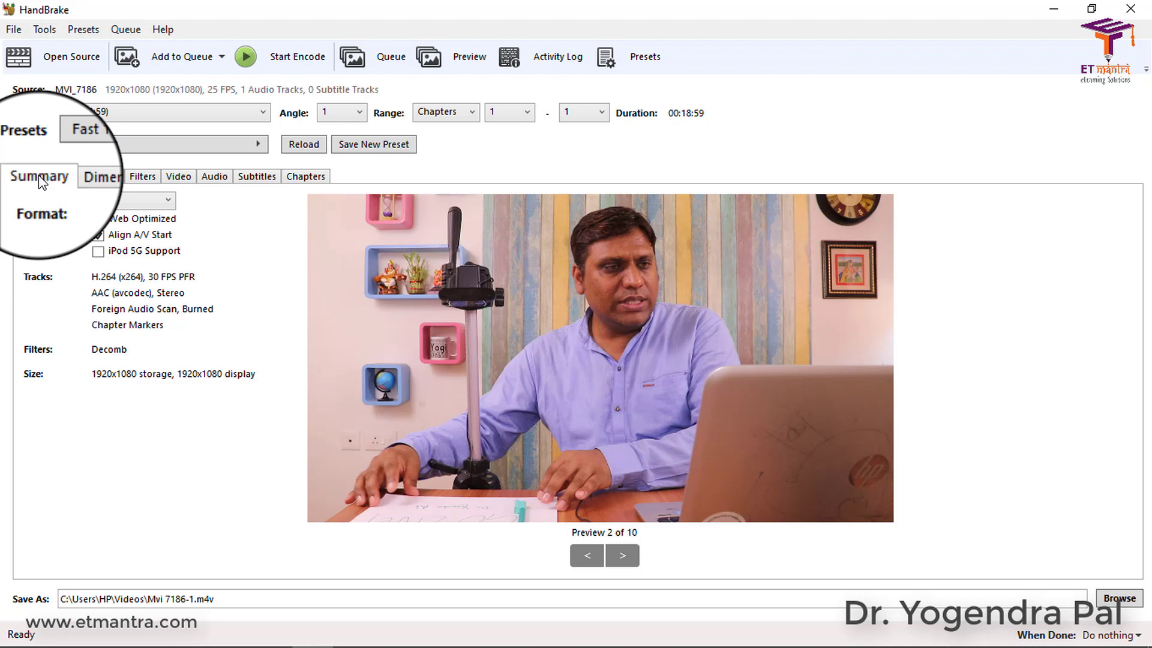
Step: Review the available output container formats and keep MP4
{"action": "left_click", "coordinate": [165, 200]}
{"action": "left_click", "coordinate": [161, 200]}
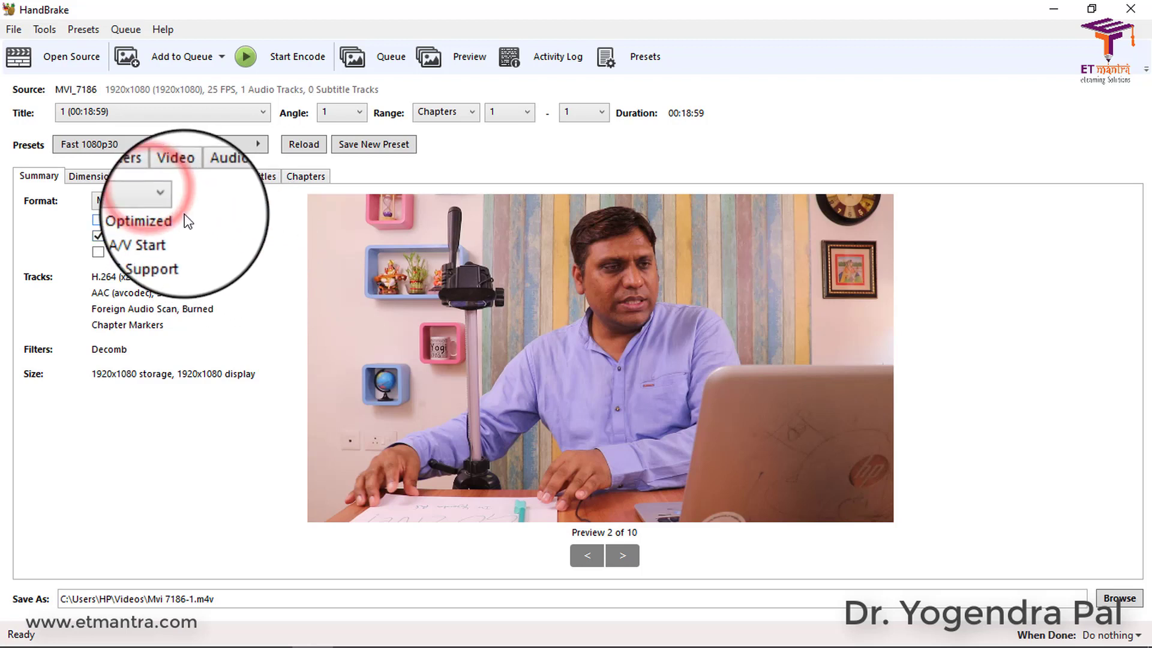
{"action": "left_click", "coordinate": [155, 201]}
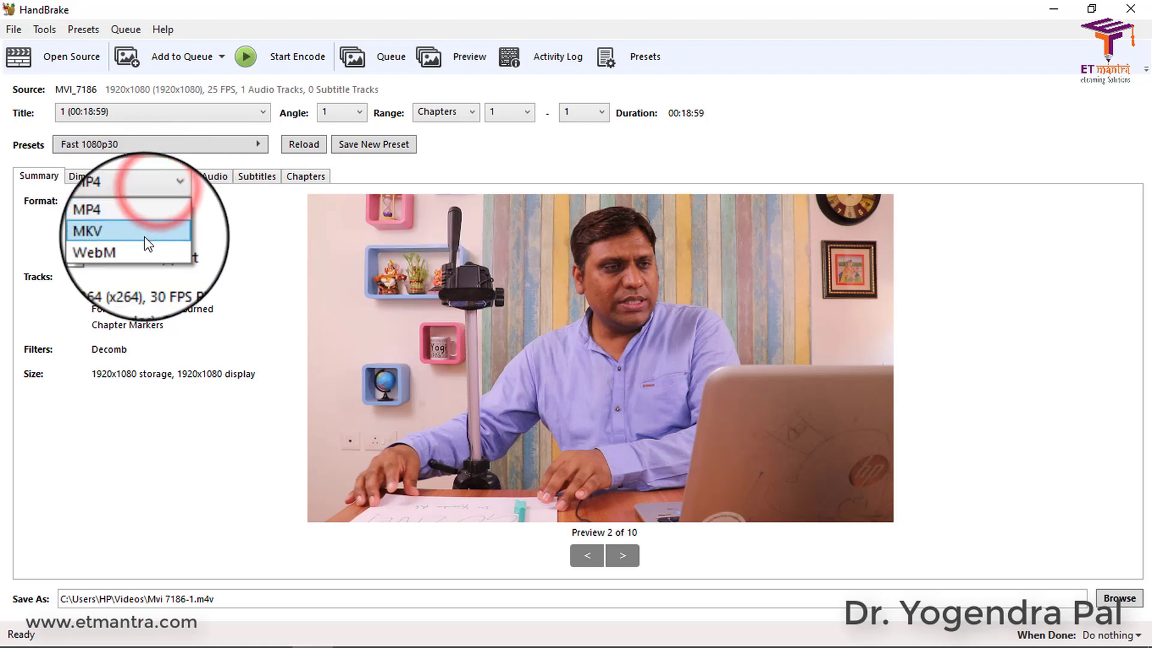
{"action": "left_click", "coordinate": [152, 199]}
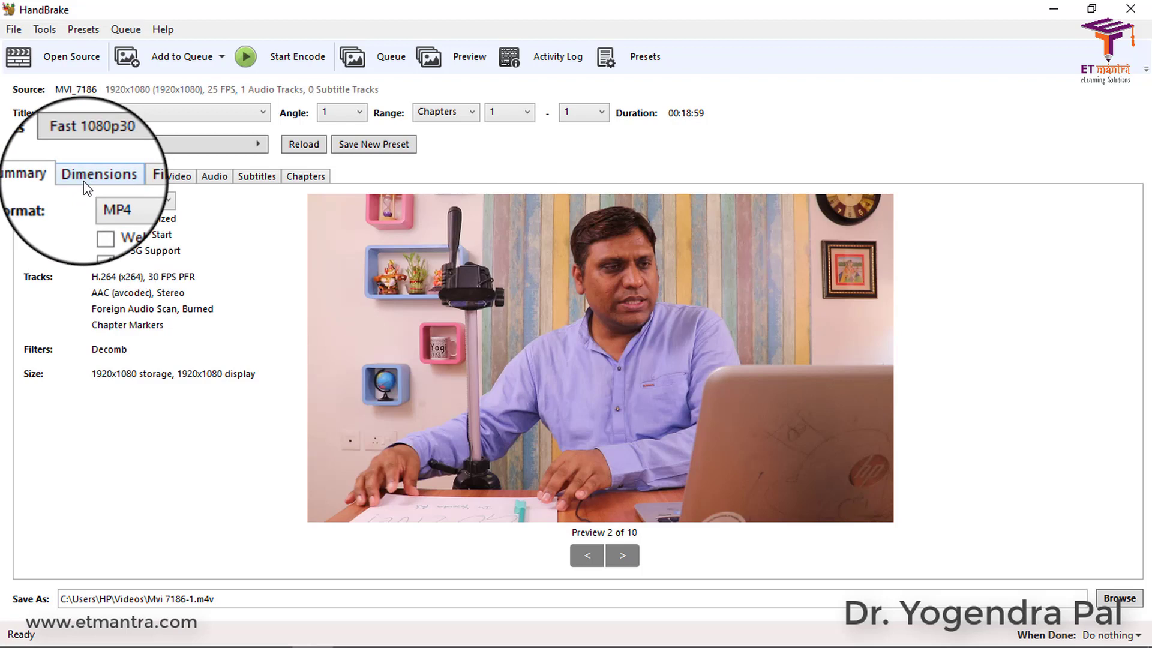
Step: Review the output dimension settings, try custom cropping, and return the cropping mode to Automatic
{"action": "left_click", "coordinate": [87, 183]}
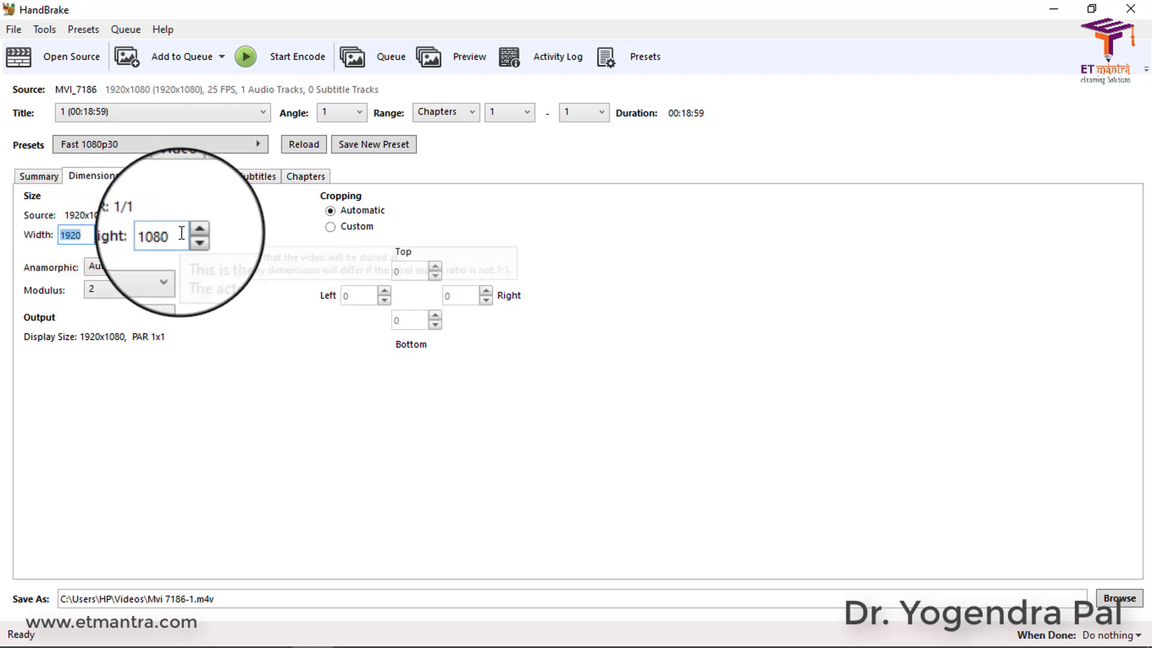
{"action": "left_click", "coordinate": [334, 227]}
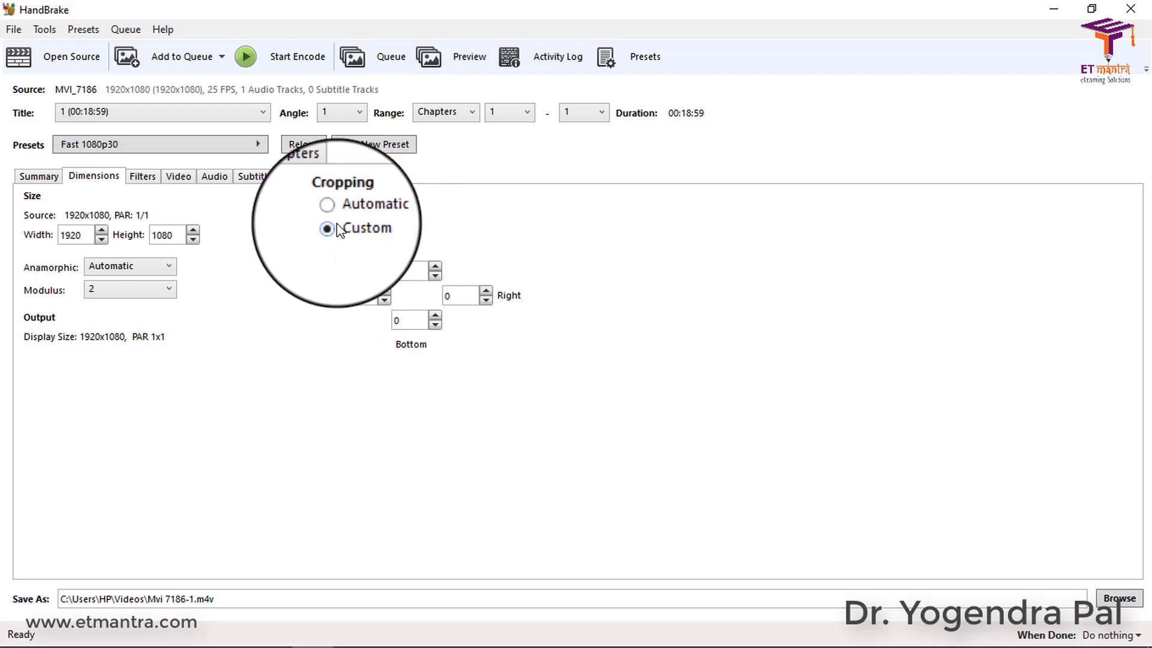
{"action": "left_click", "coordinate": [331, 211]}
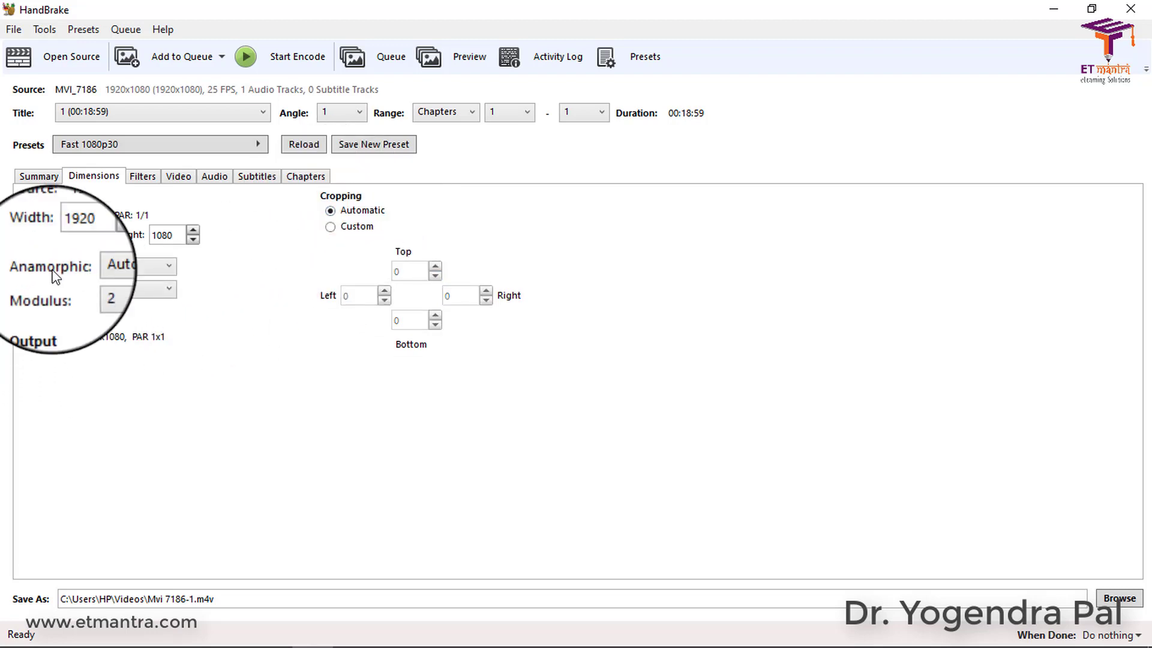
Step: Examine the filter options for detelecine, interlace detection, denoise and sharpen without changing them
{"action": "left_click", "coordinate": [142, 176]}
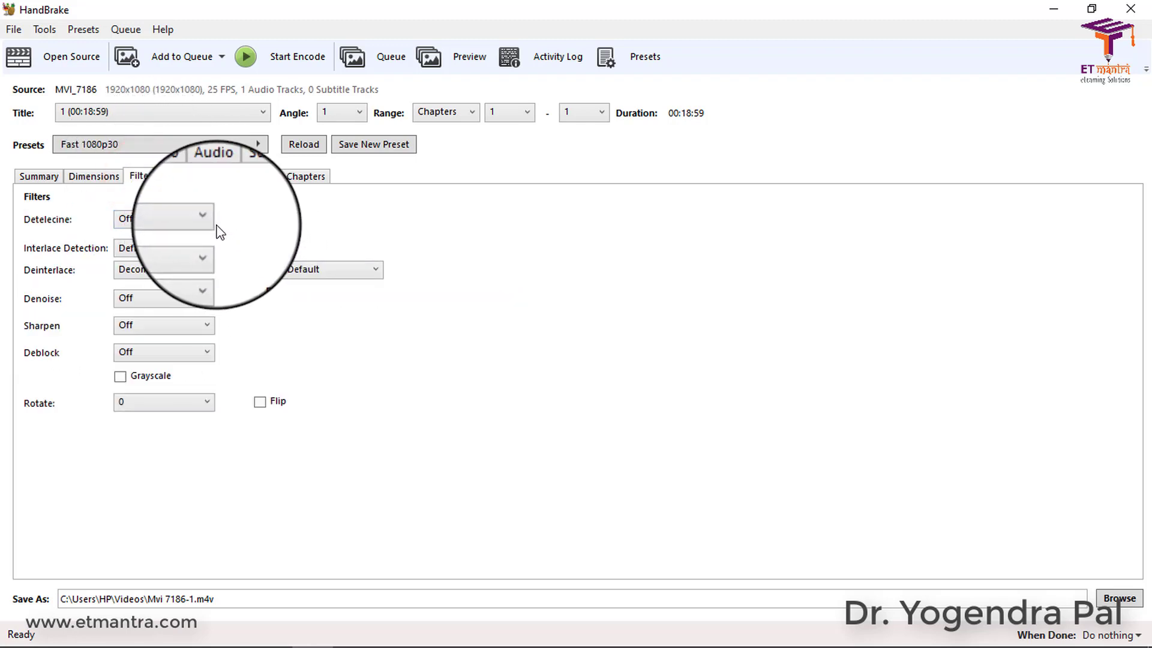
{"action": "left_click", "coordinate": [216, 225]}
{"action": "left_click", "coordinate": [198, 228]}
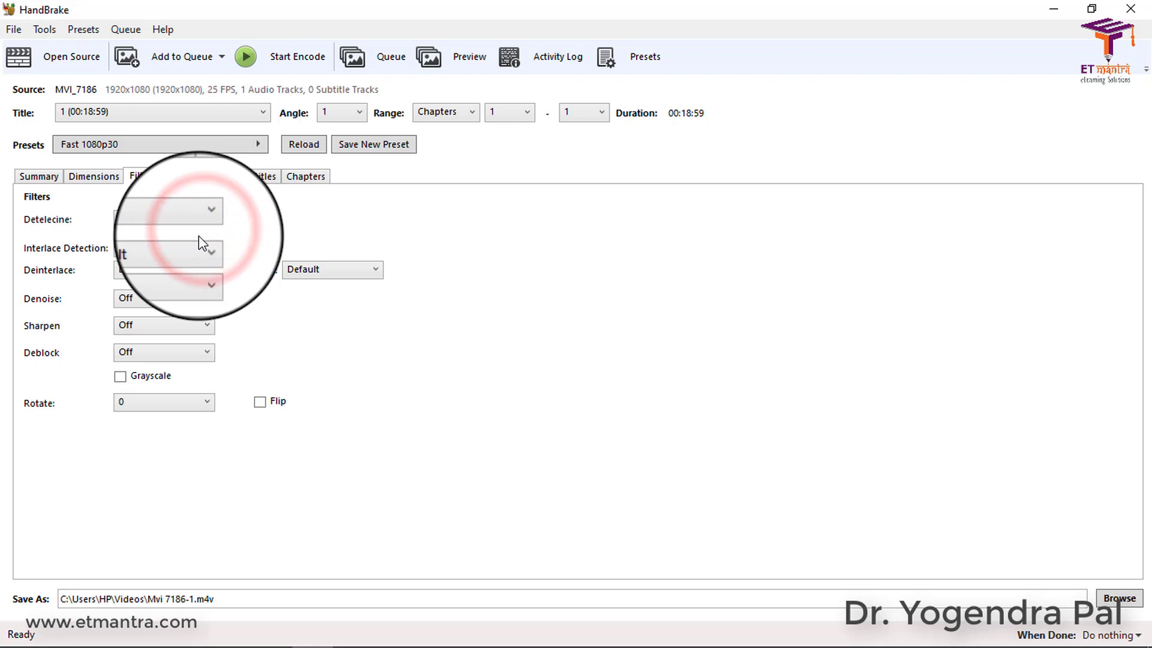
{"action": "left_click", "coordinate": [199, 221]}
{"action": "left_click", "coordinate": [198, 216]}
{"action": "left_click", "coordinate": [198, 249]}
{"action": "left_click", "coordinate": [198, 249]}
{"action": "left_click", "coordinate": [196, 249]}
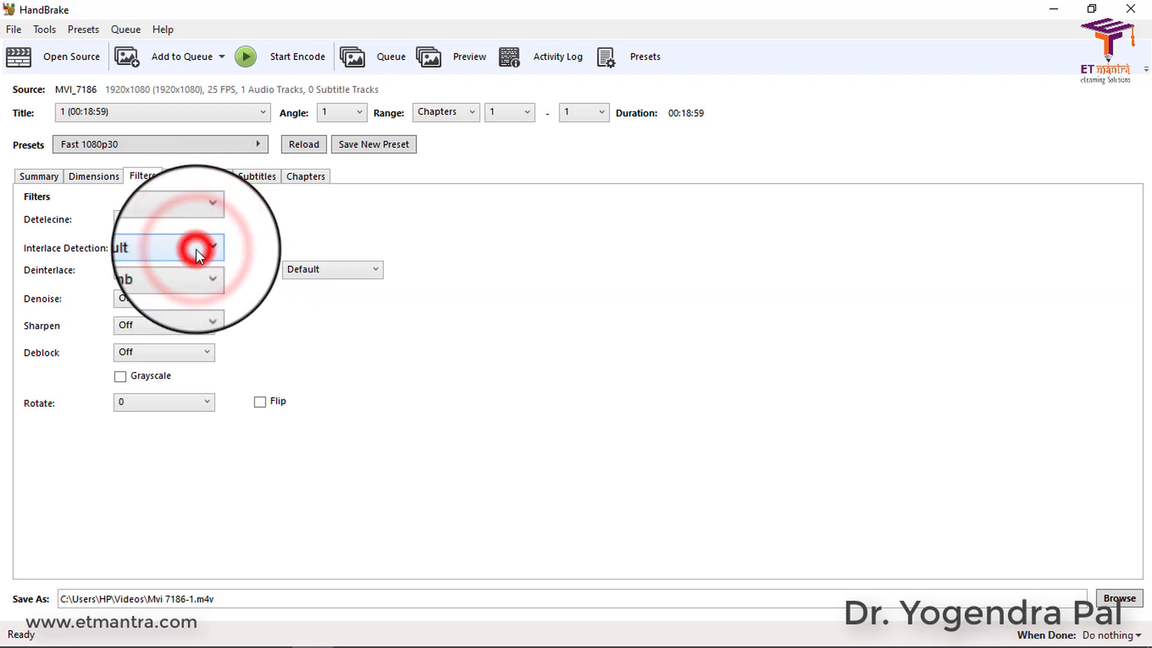
{"action": "left_click", "coordinate": [188, 303]}
{"action": "left_click", "coordinate": [186, 300]}
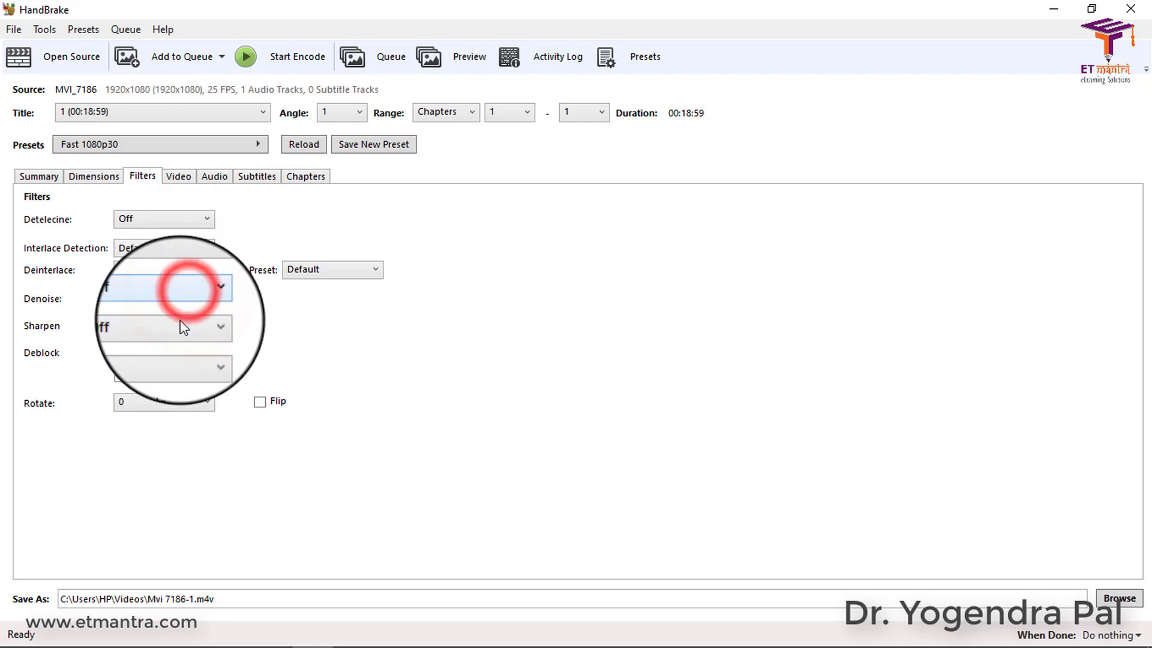
{"action": "left_click", "coordinate": [184, 329]}
{"action": "left_click", "coordinate": [182, 327]}
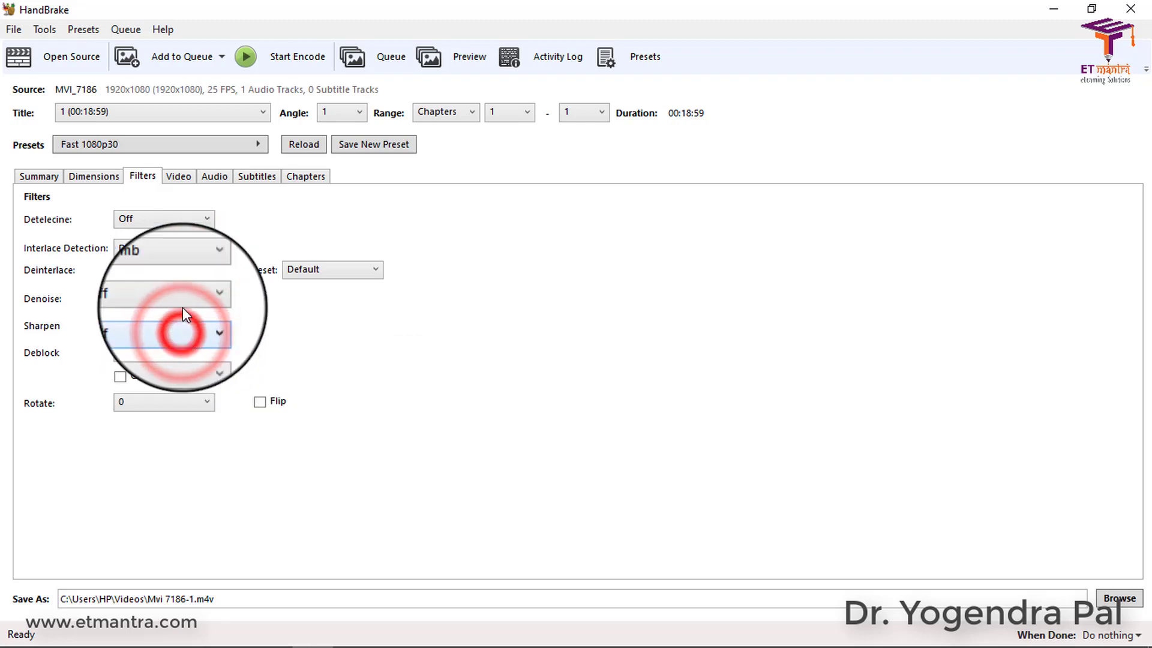
Step: Review the available video codecs and framerates in the video settings, keeping H.264 (x264) and 30 FPS
{"action": "left_click", "coordinate": [178, 178]}
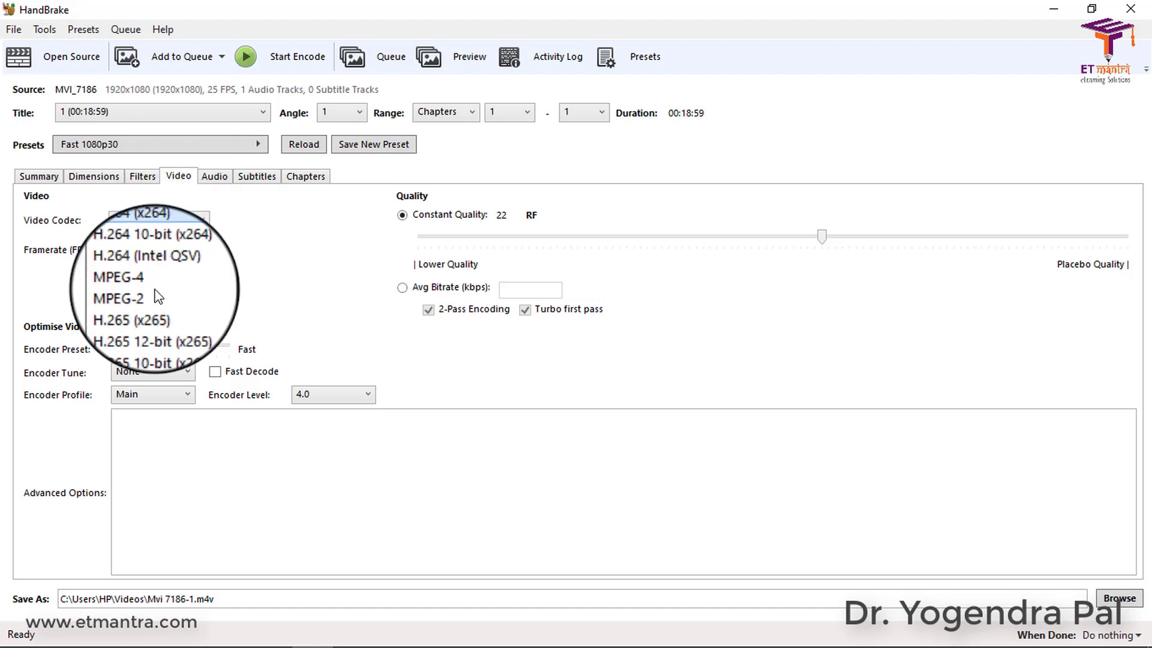
{"action": "left_click", "coordinate": [192, 221]}
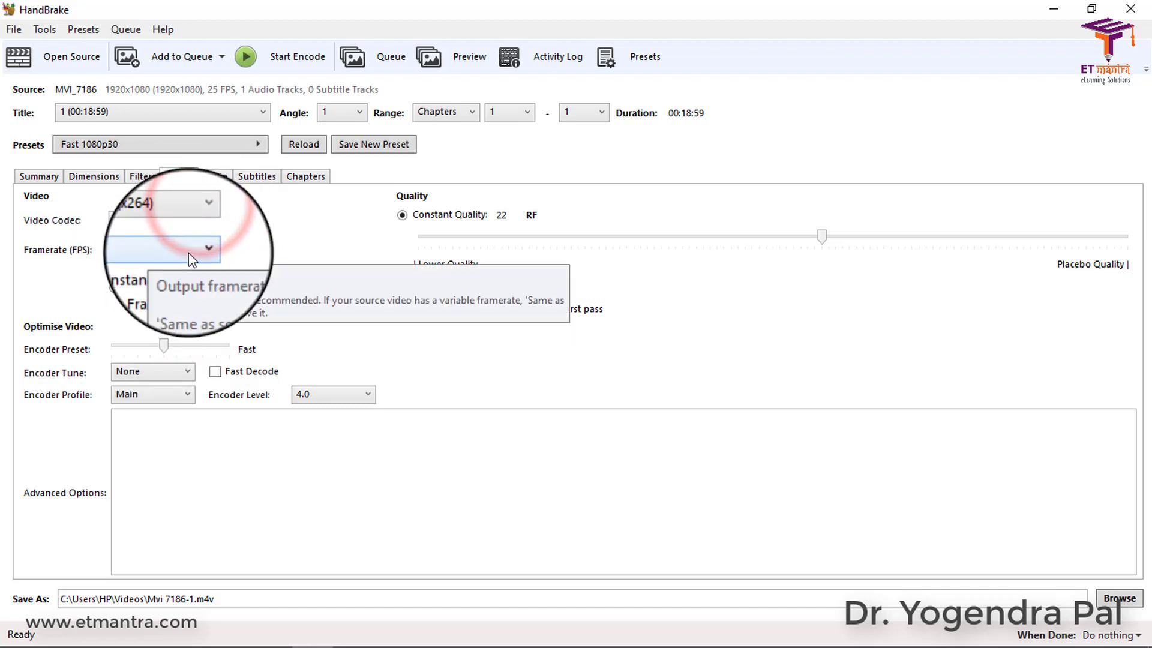
{"action": "left_click", "coordinate": [189, 253]}
{"action": "left_click", "coordinate": [188, 253]}
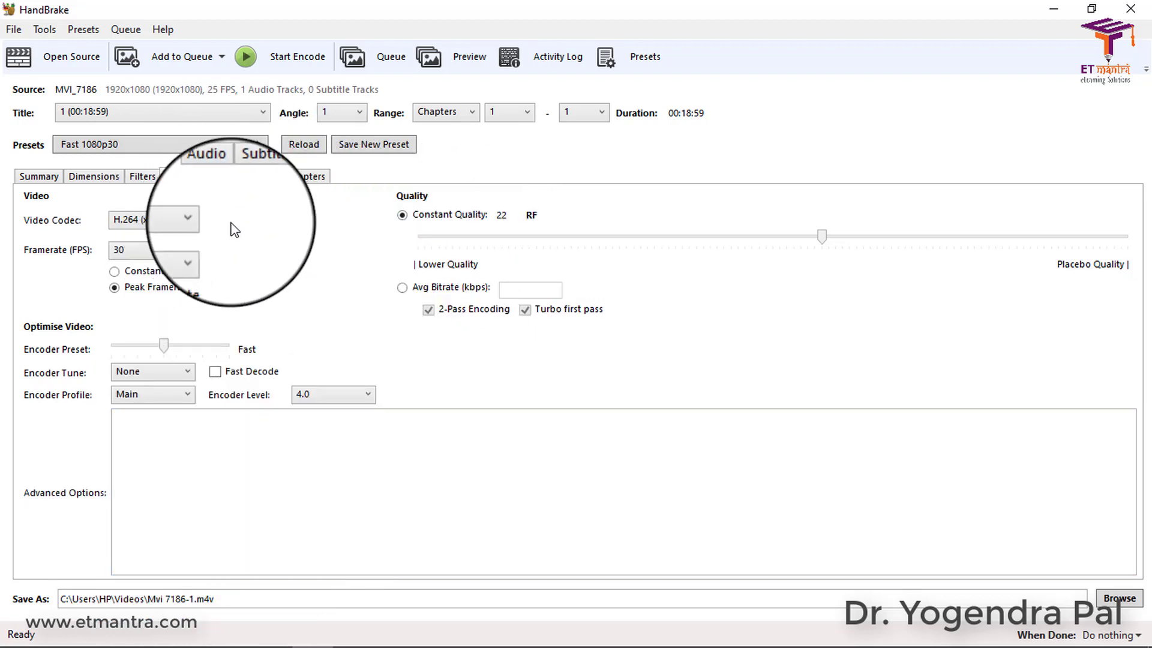
Step: Check the audio track, subtitle track and chapter marker settings, and return to the summary
{"action": "left_click", "coordinate": [215, 180]}
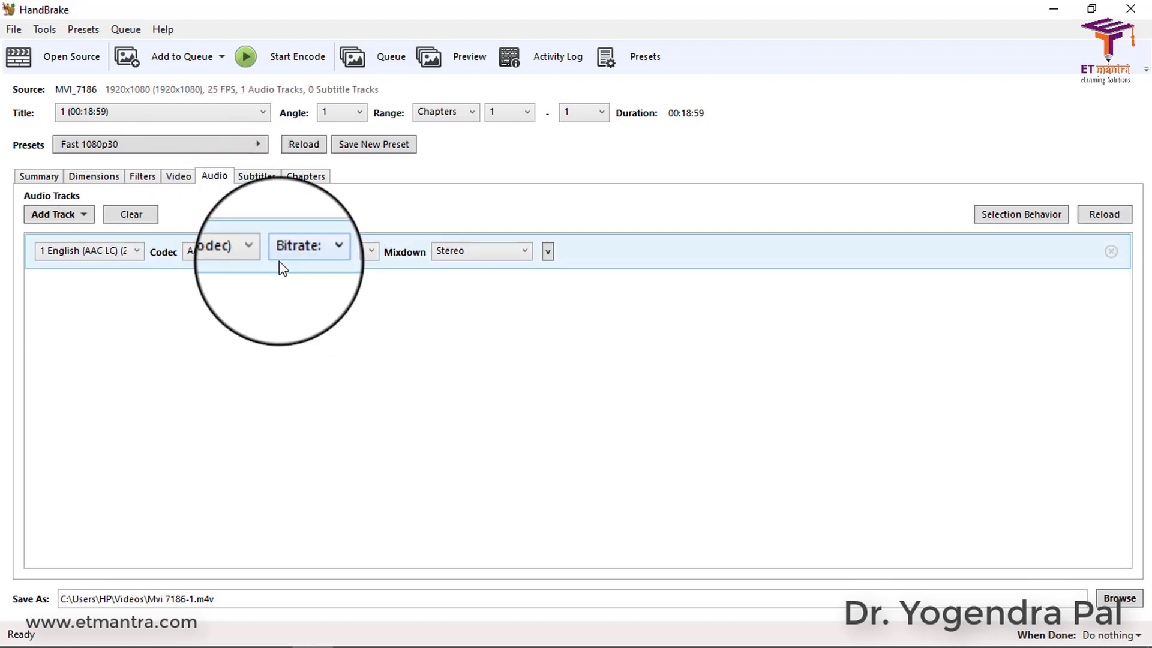
{"action": "left_click", "coordinate": [258, 177]}
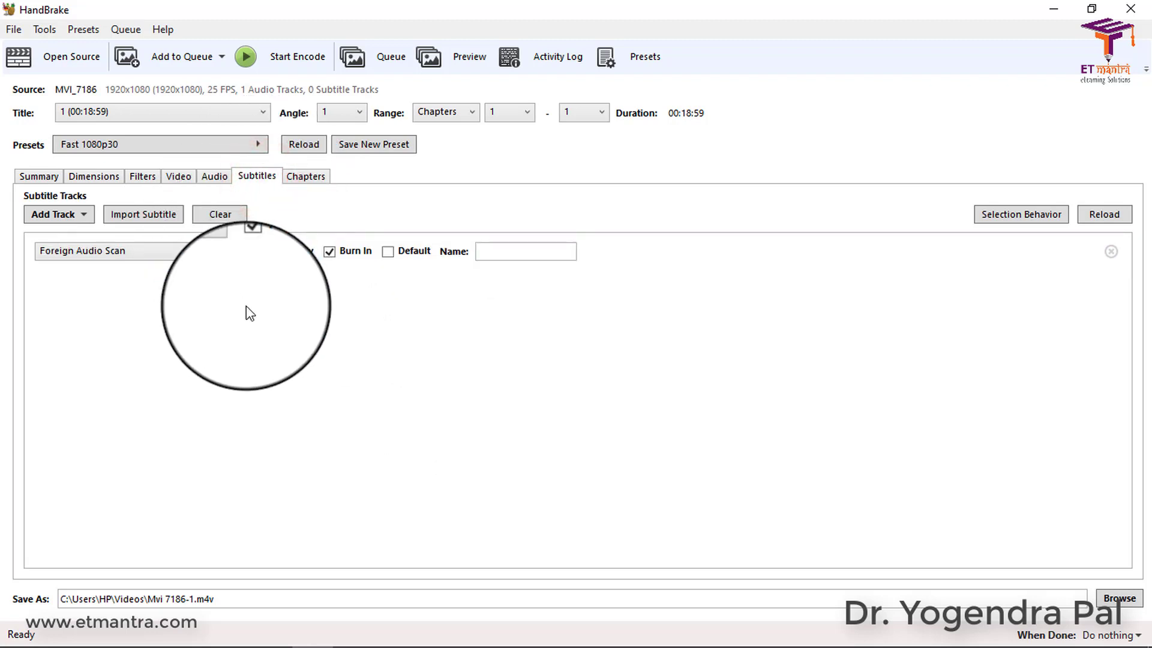
{"action": "left_click", "coordinate": [305, 176]}
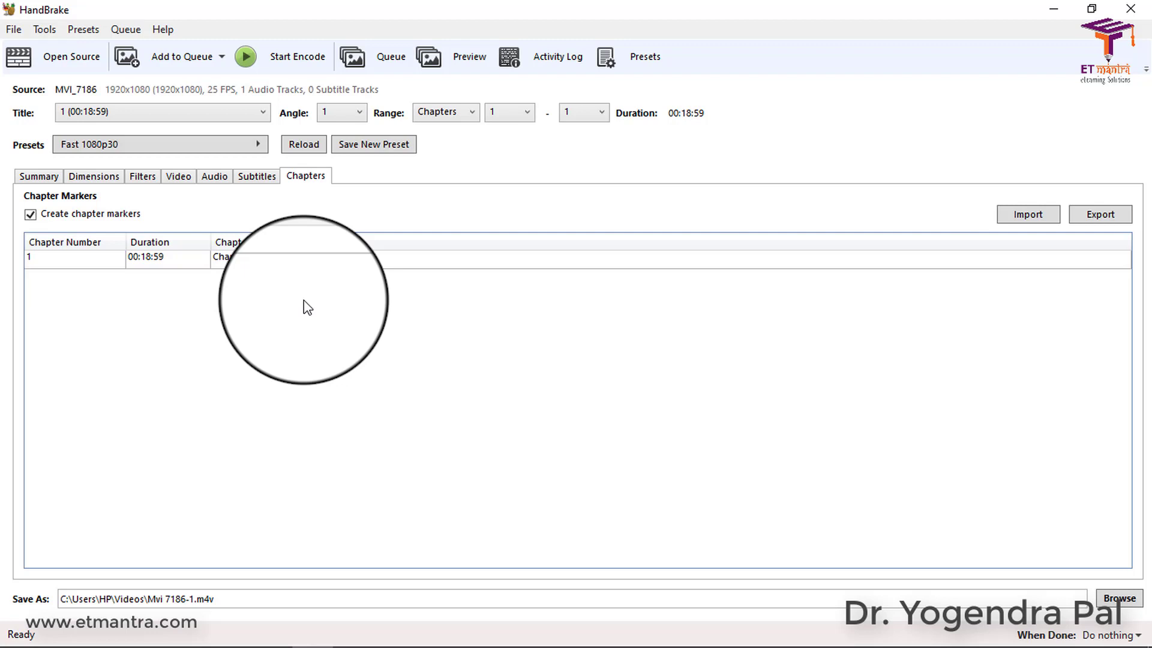
{"action": "left_click", "coordinate": [41, 176]}
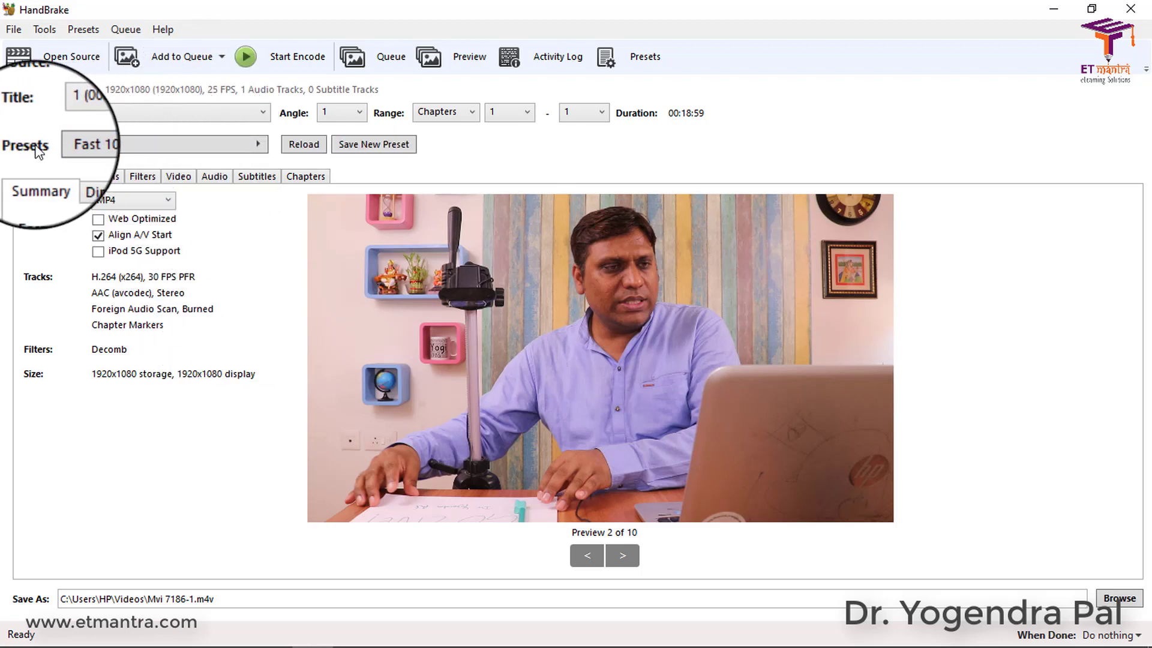
Step: Browse the General, Web and Devices preset categories without choosing a preset
{"action": "left_click", "coordinate": [258, 143]}
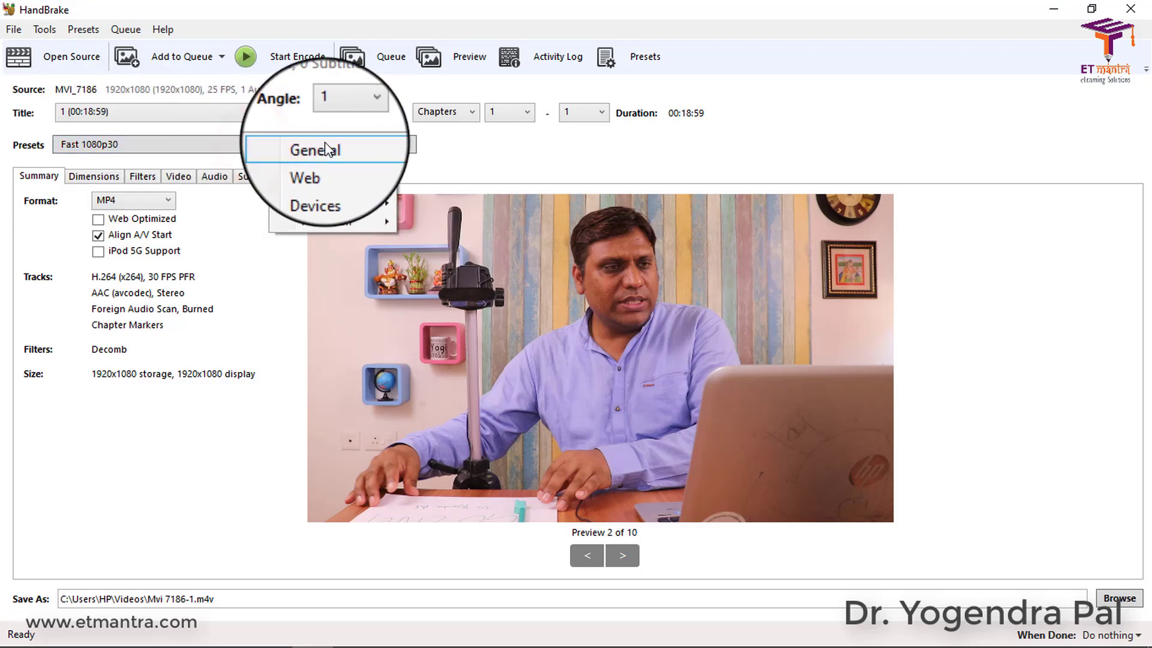
{"action": "mouse_move", "coordinate": [319, 153]}
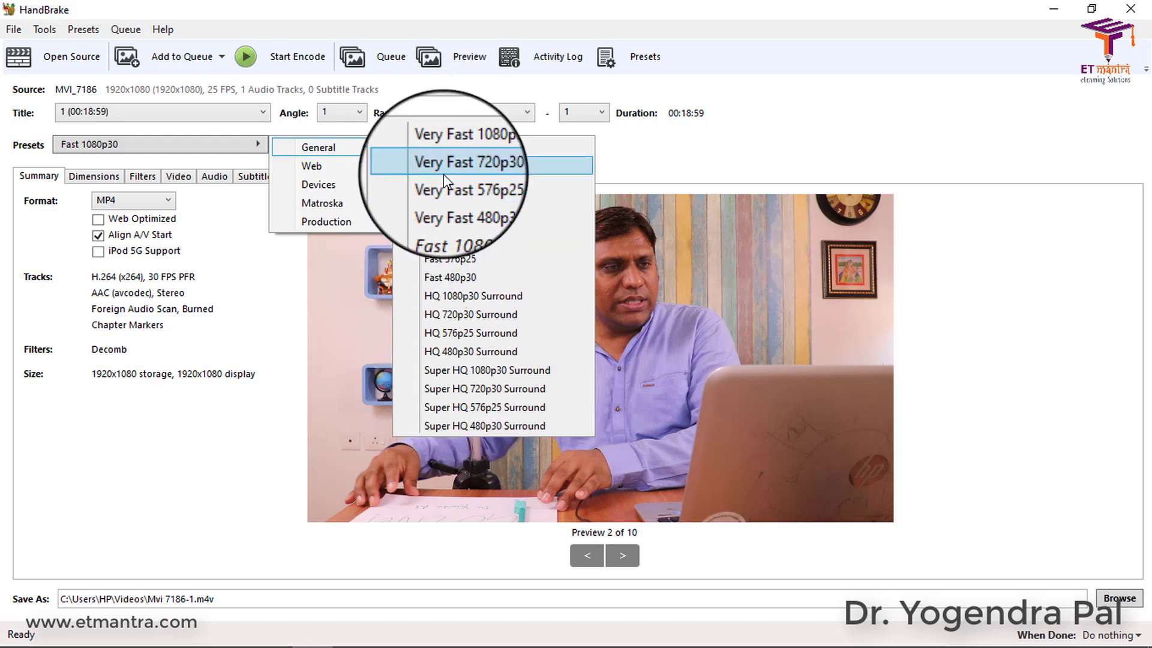
{"action": "mouse_move", "coordinate": [354, 166]}
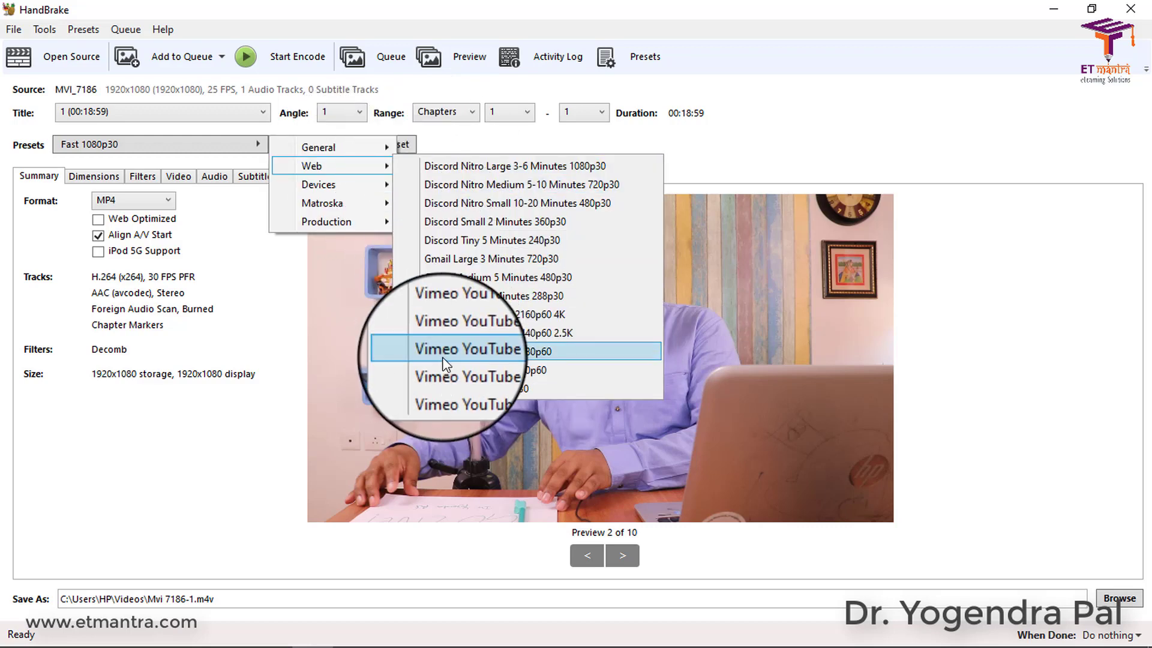
{"action": "mouse_move", "coordinate": [350, 188]}
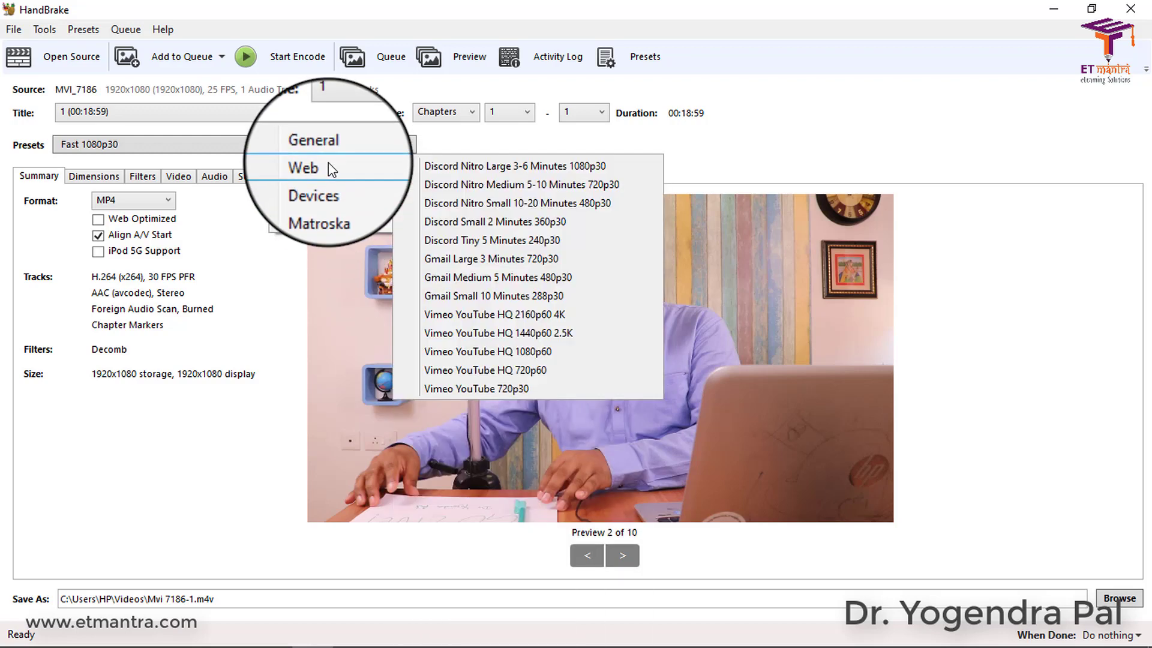
{"action": "left_click", "coordinate": [225, 264]}
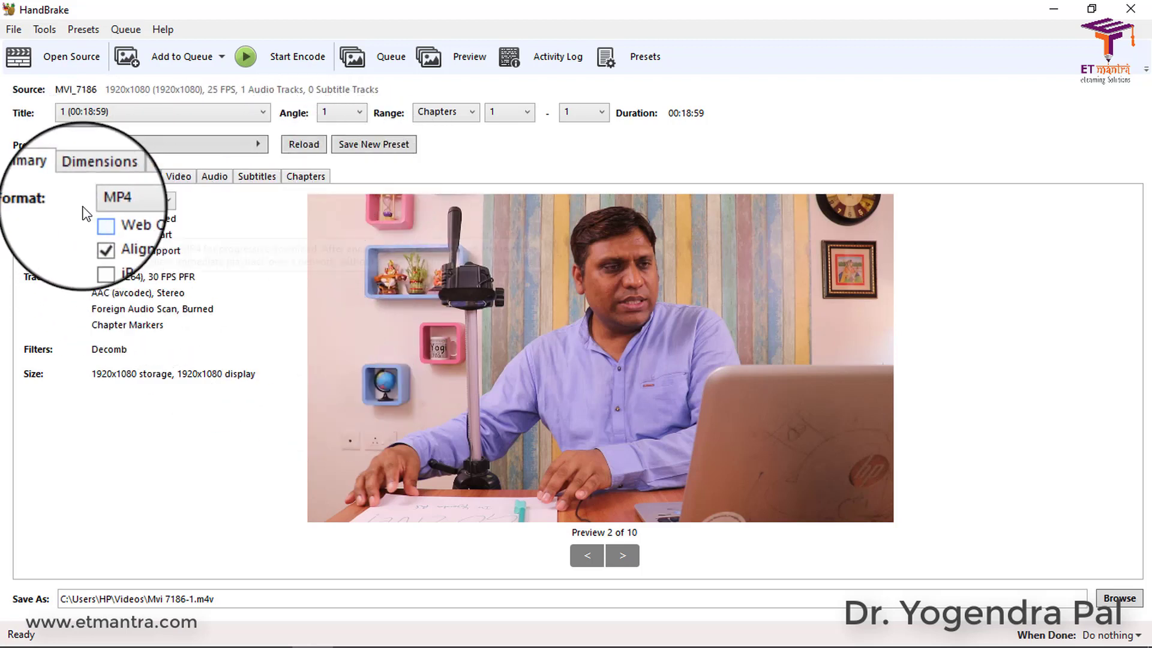
Step: Compare the web presets with the source video's duration and apply Gmail Small 10 Minutes 288p30
{"action": "left_click", "coordinate": [263, 155]}
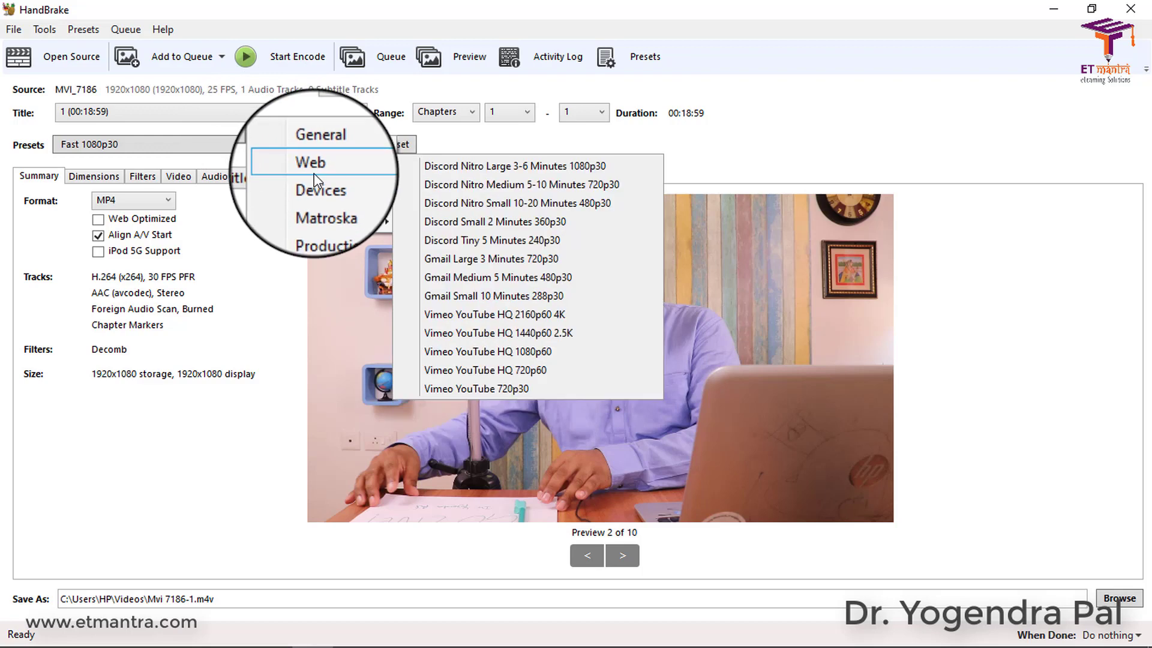
{"action": "mouse_move", "coordinate": [334, 155]}
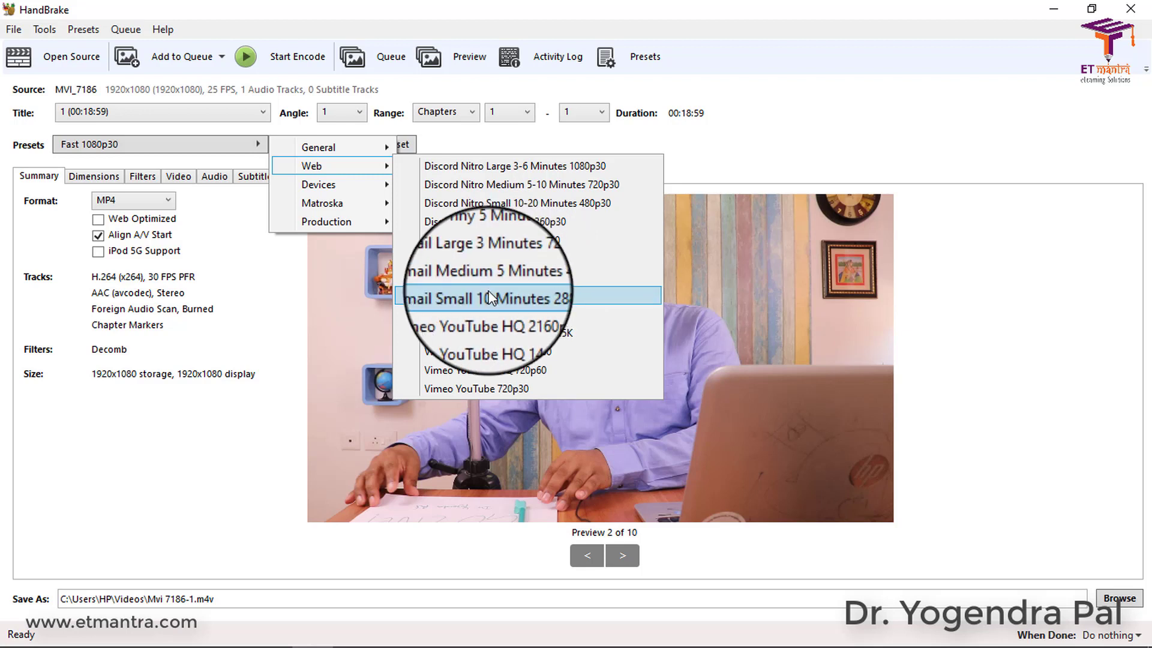
{"action": "left_click", "coordinate": [219, 348]}
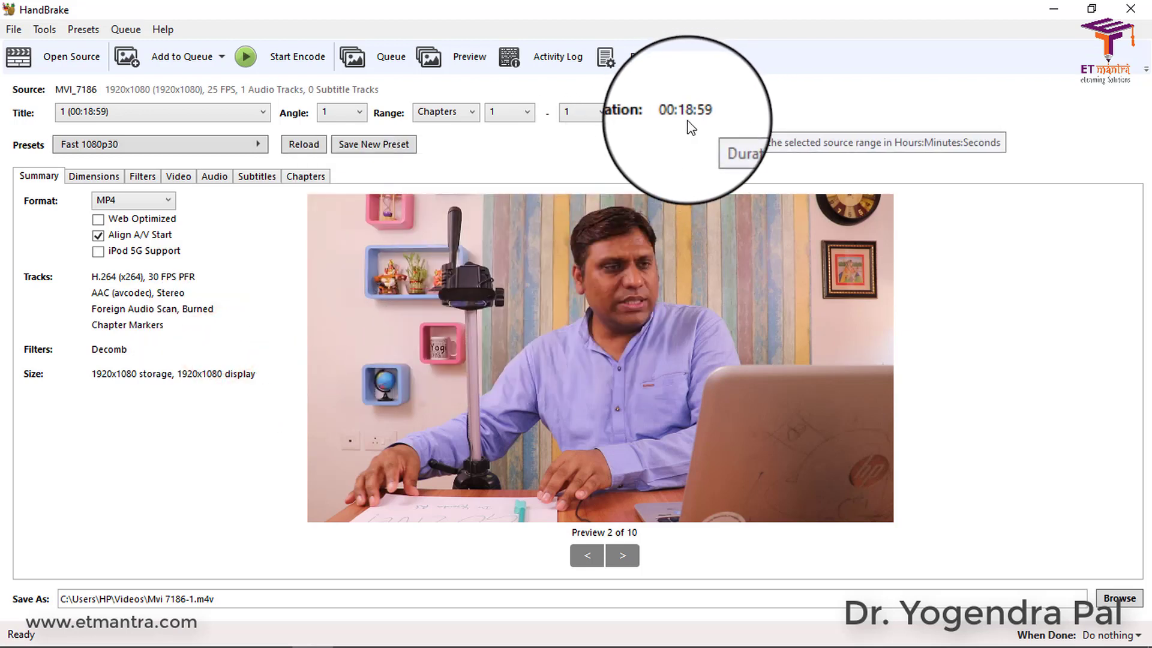
{"action": "left_click", "coordinate": [252, 144]}
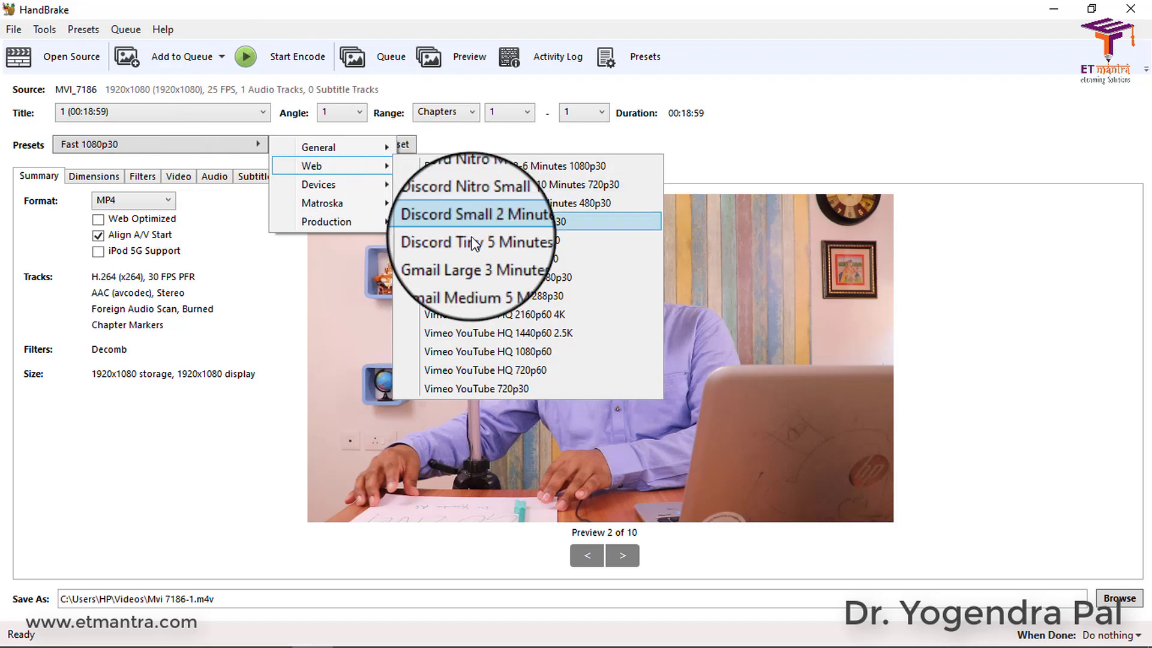
{"action": "left_click", "coordinate": [491, 295]}
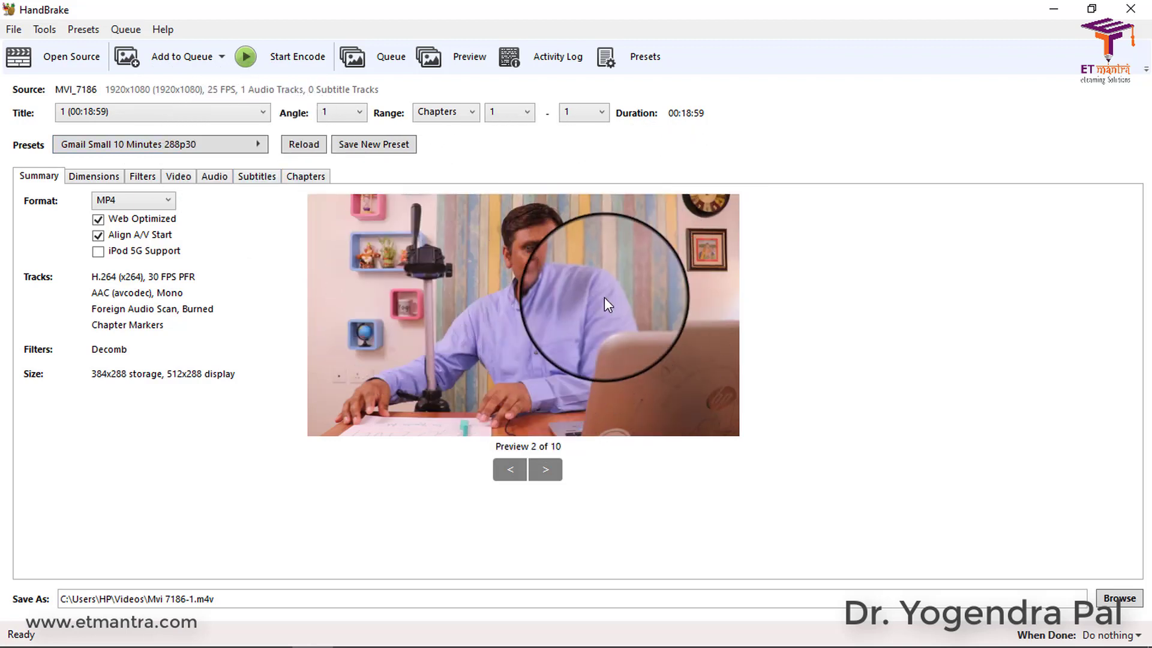
Step: Step forward and back through the video's preview frames to examine the picture under the current preset
{"action": "left_click", "coordinate": [546, 469]}
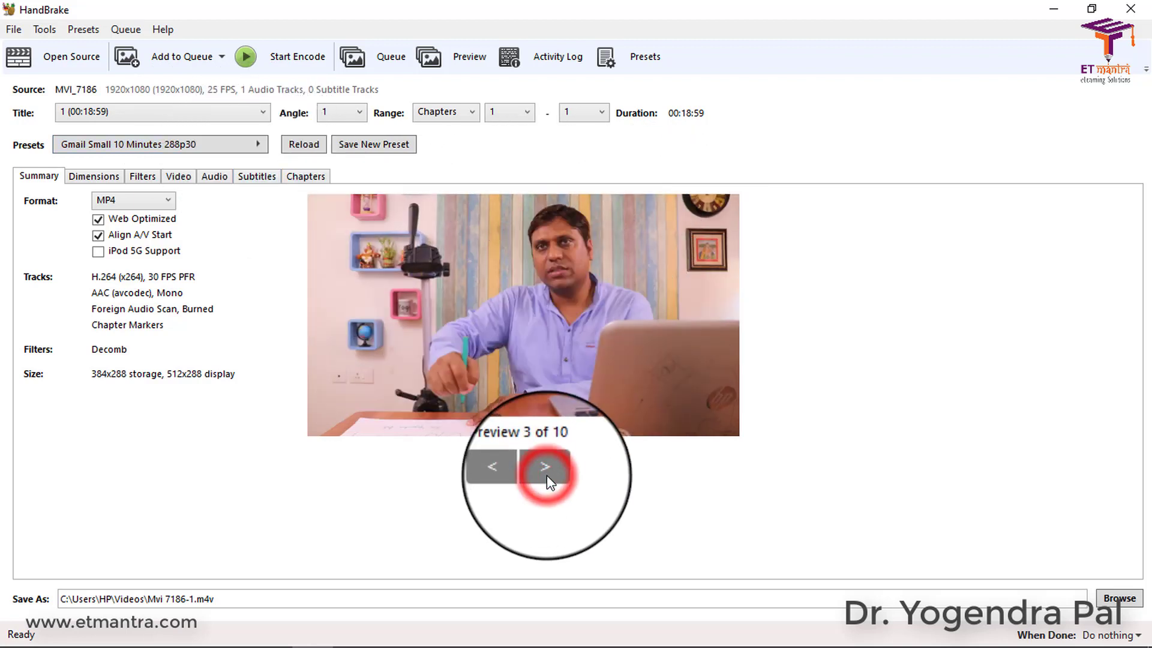
{"action": "left_click", "coordinate": [546, 473]}
{"action": "left_click", "coordinate": [546, 474]}
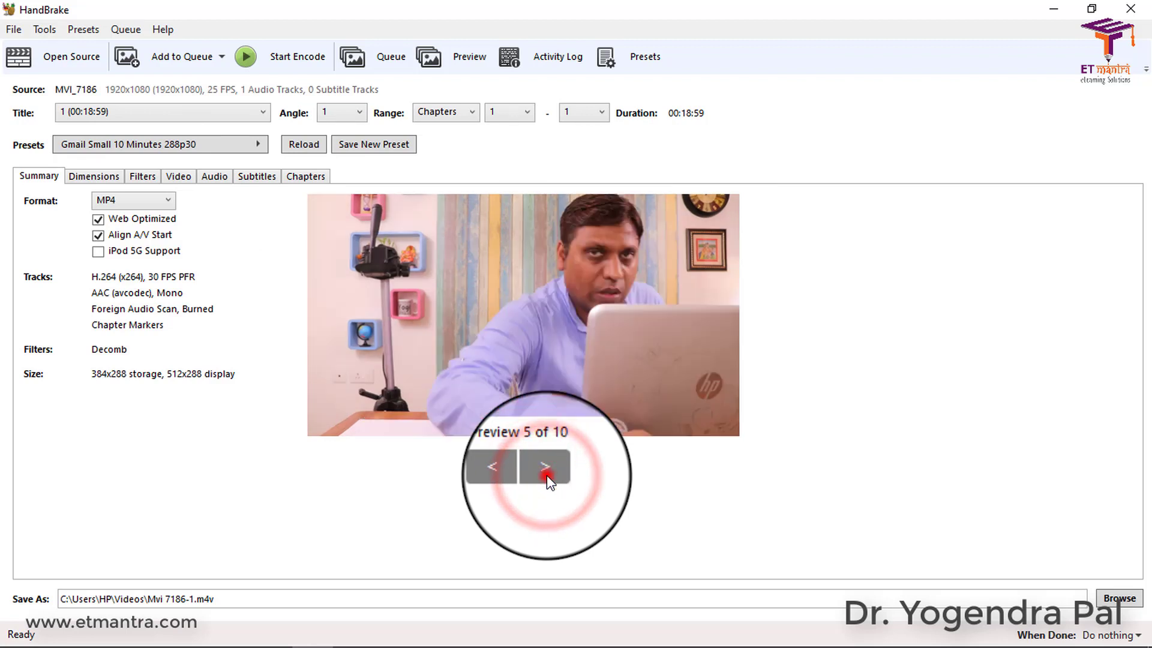
{"action": "left_click", "coordinate": [546, 475]}
{"action": "left_click", "coordinate": [546, 475]}
{"action": "left_click", "coordinate": [545, 475]}
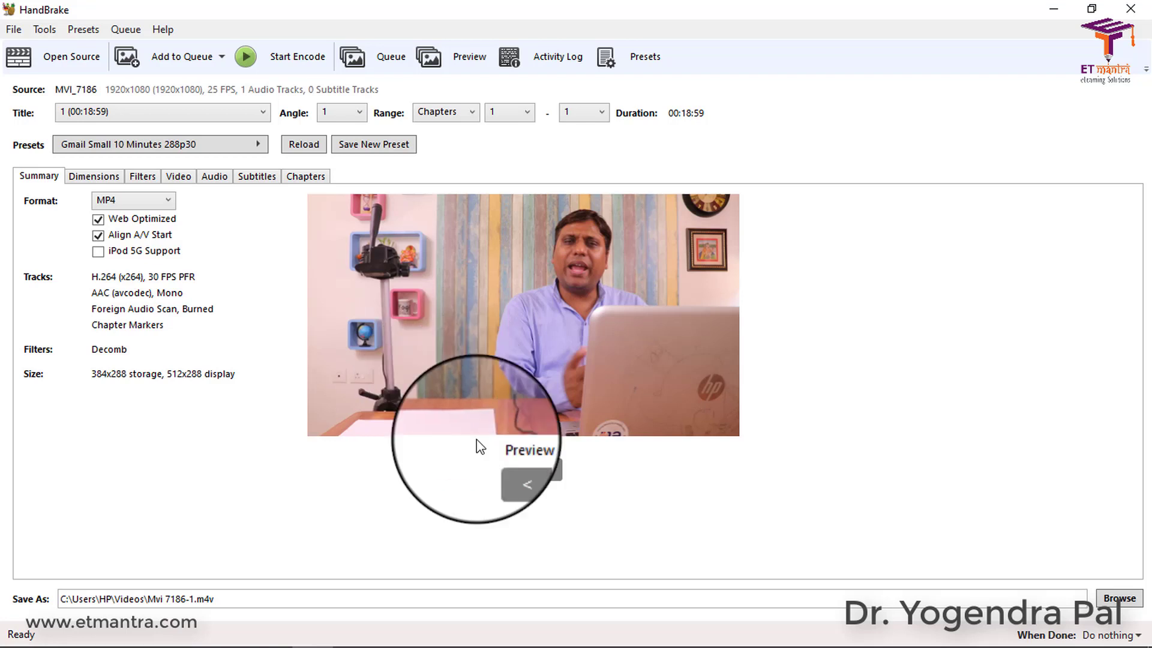
{"action": "left_click", "coordinate": [503, 469]}
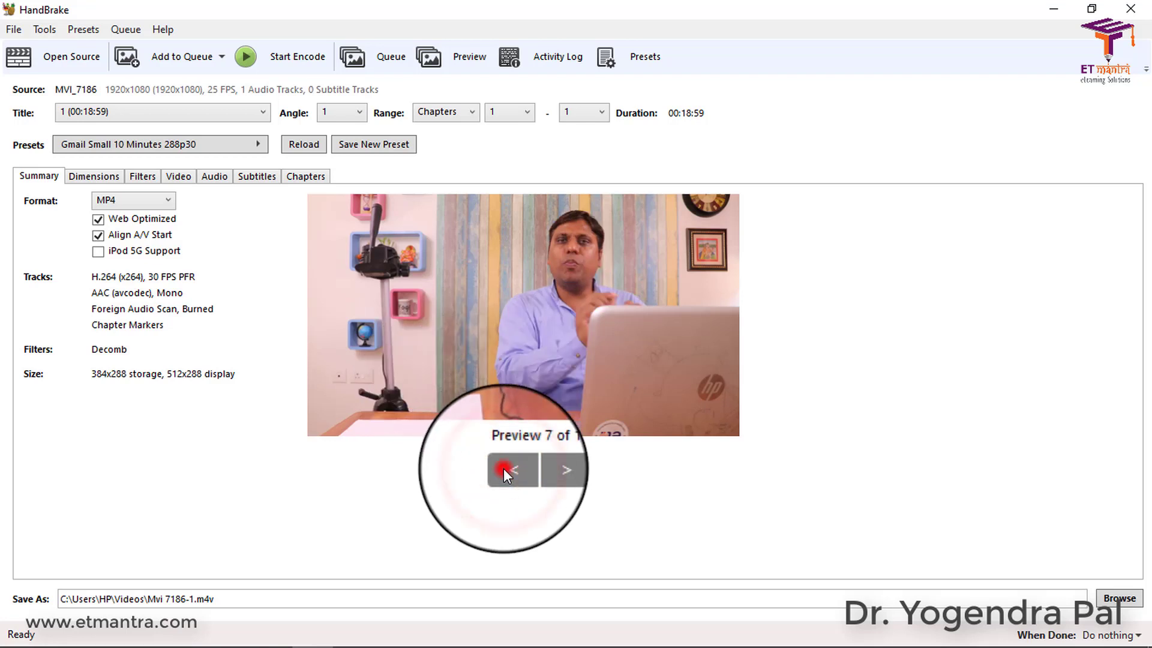
{"action": "left_click", "coordinate": [503, 469]}
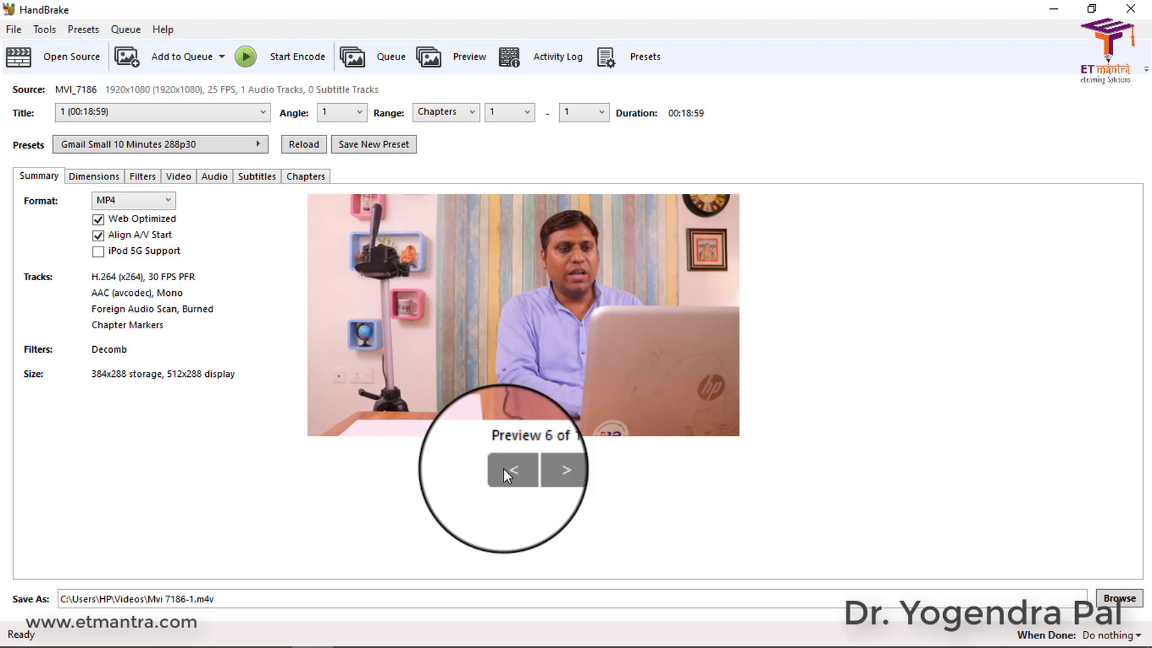
Step: Review the Devices, Matroska and Production presets and apply the Android 1080p30 device preset
{"action": "left_click", "coordinate": [258, 145]}
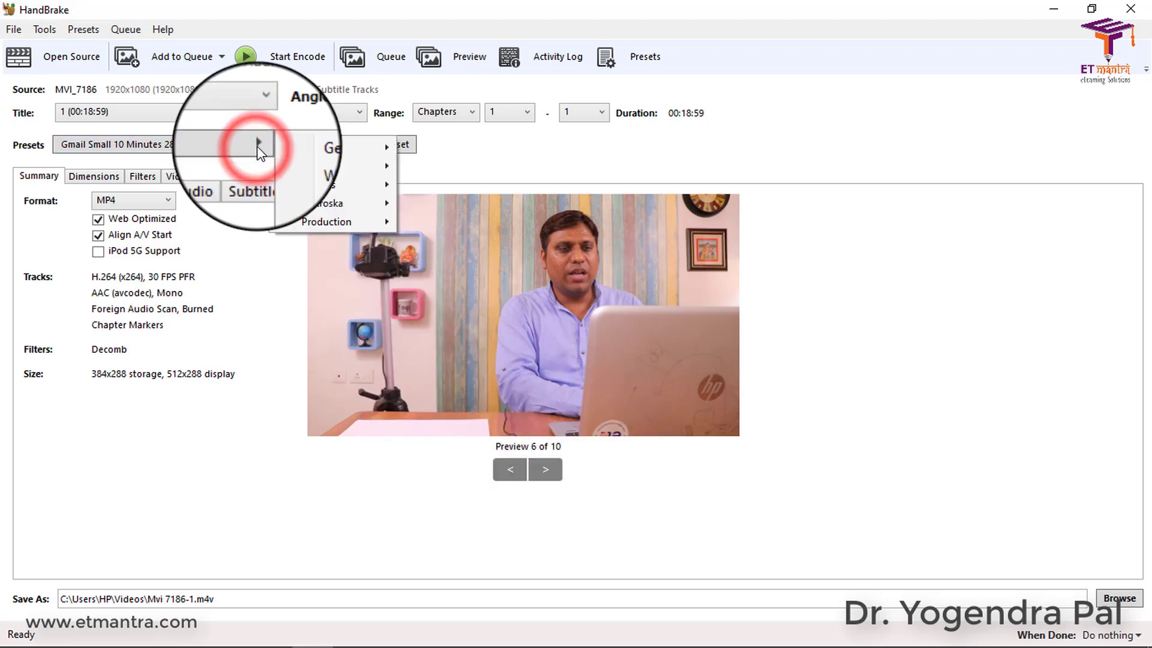
{"action": "mouse_move", "coordinate": [355, 185]}
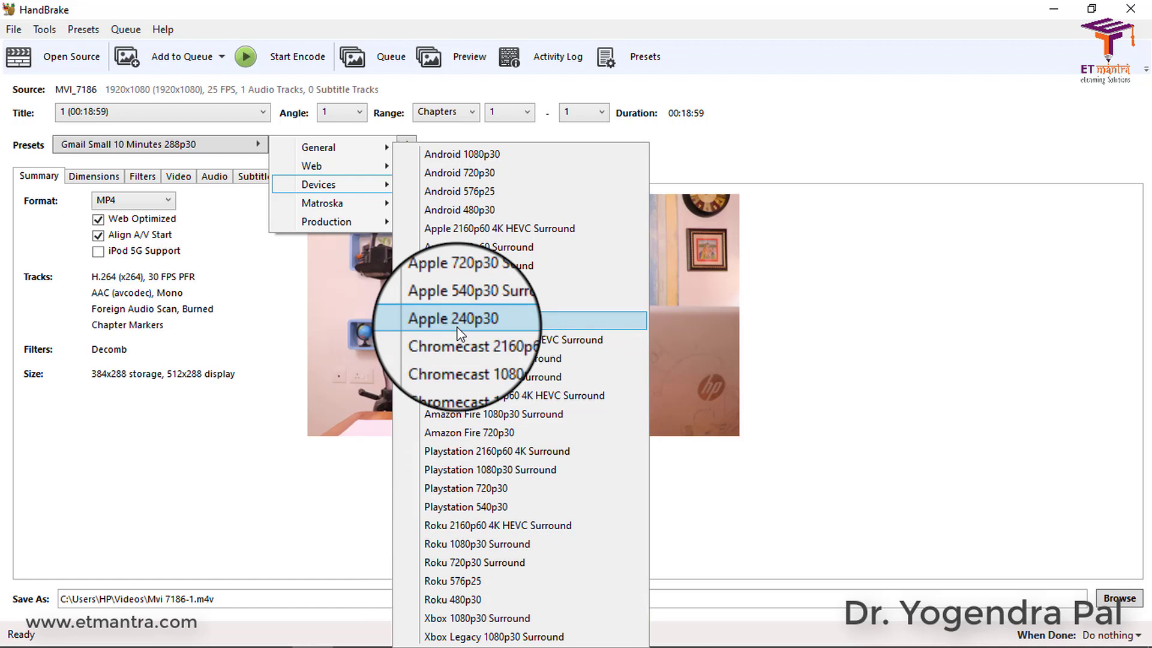
{"action": "mouse_move", "coordinate": [360, 205]}
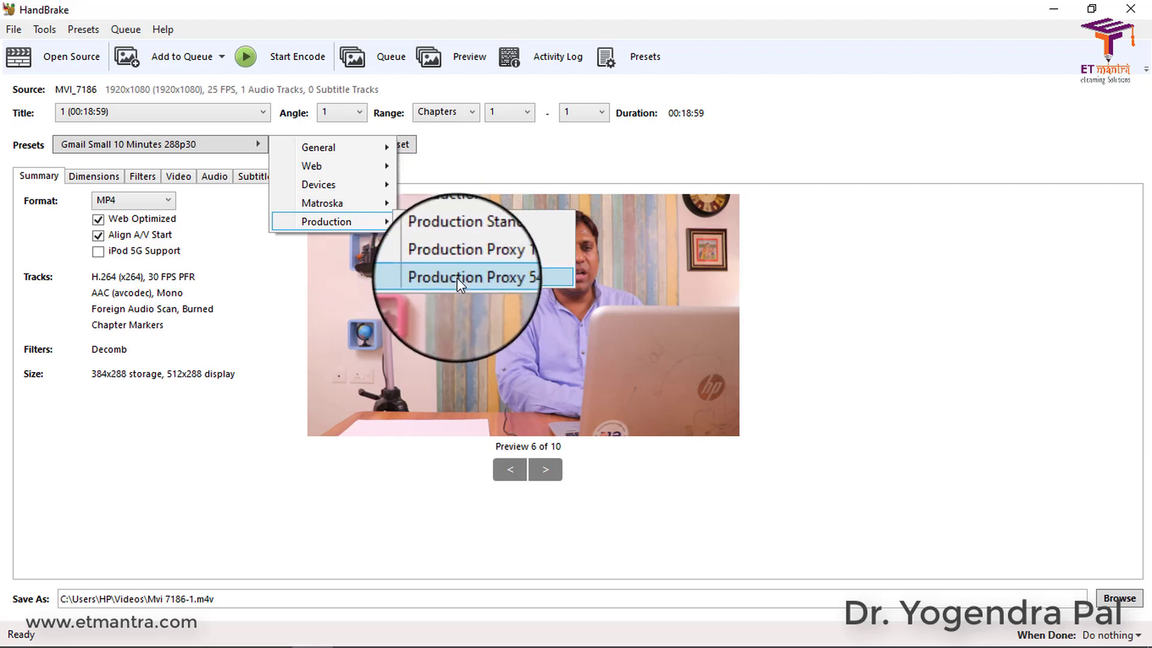
{"action": "mouse_move", "coordinate": [366, 186]}
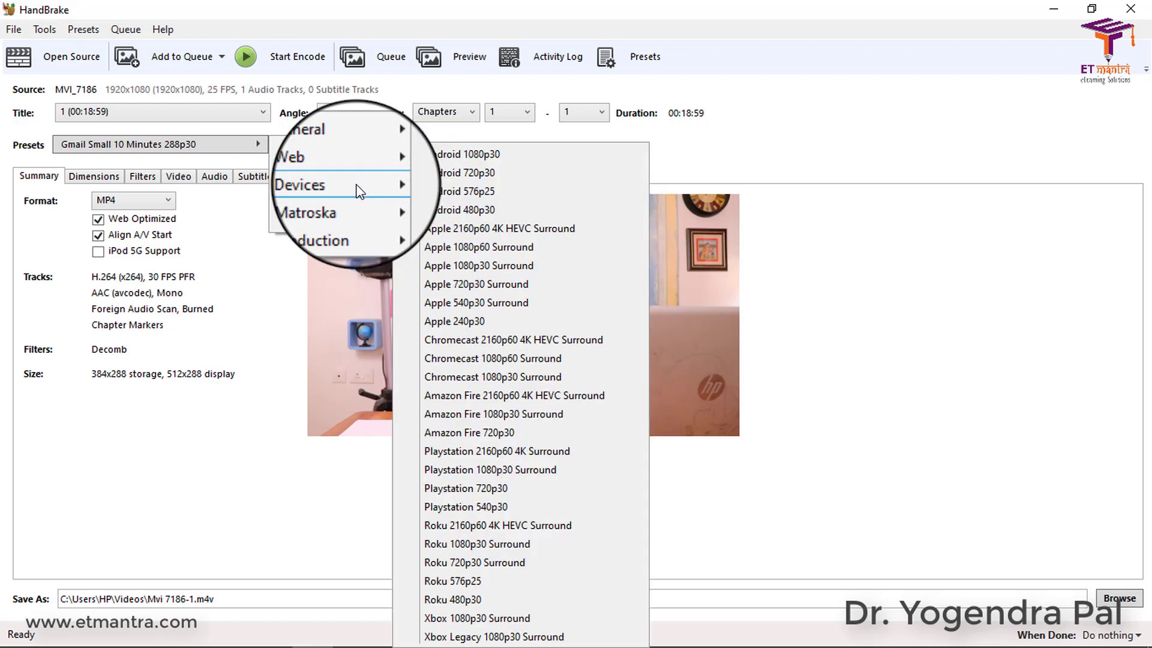
{"action": "left_click", "coordinate": [505, 159]}
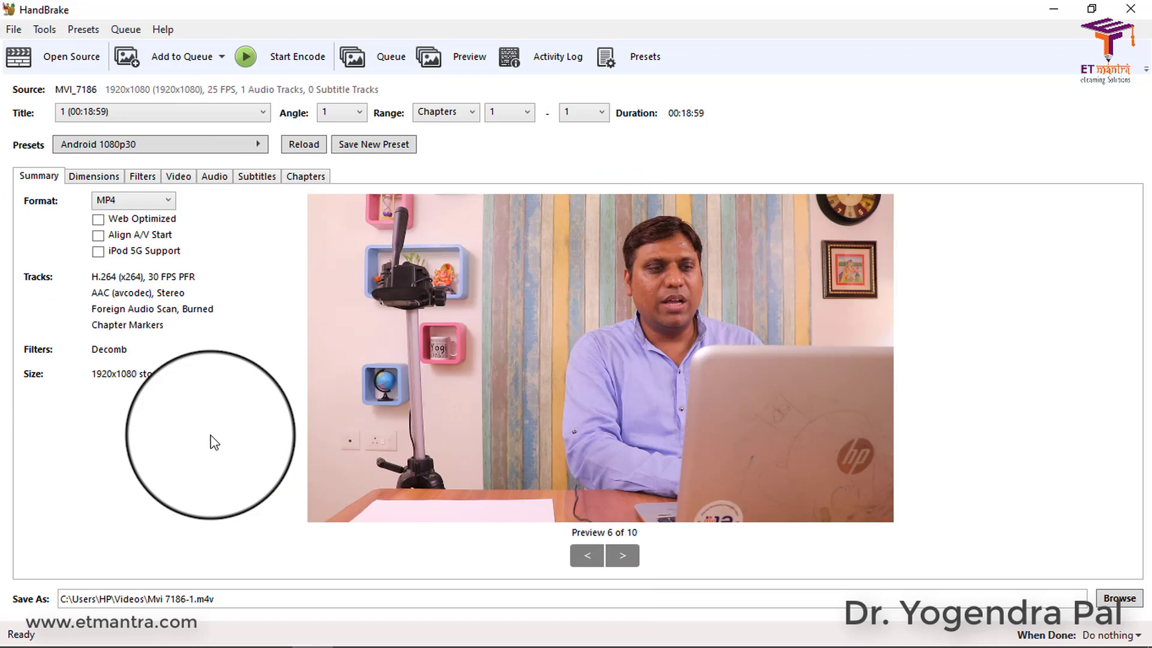
Step: Review the dimensions, filters and video settings of the Android 1080p30 preset and return to the summary
{"action": "left_click", "coordinate": [95, 175]}
{"action": "left_click", "coordinate": [143, 175]}
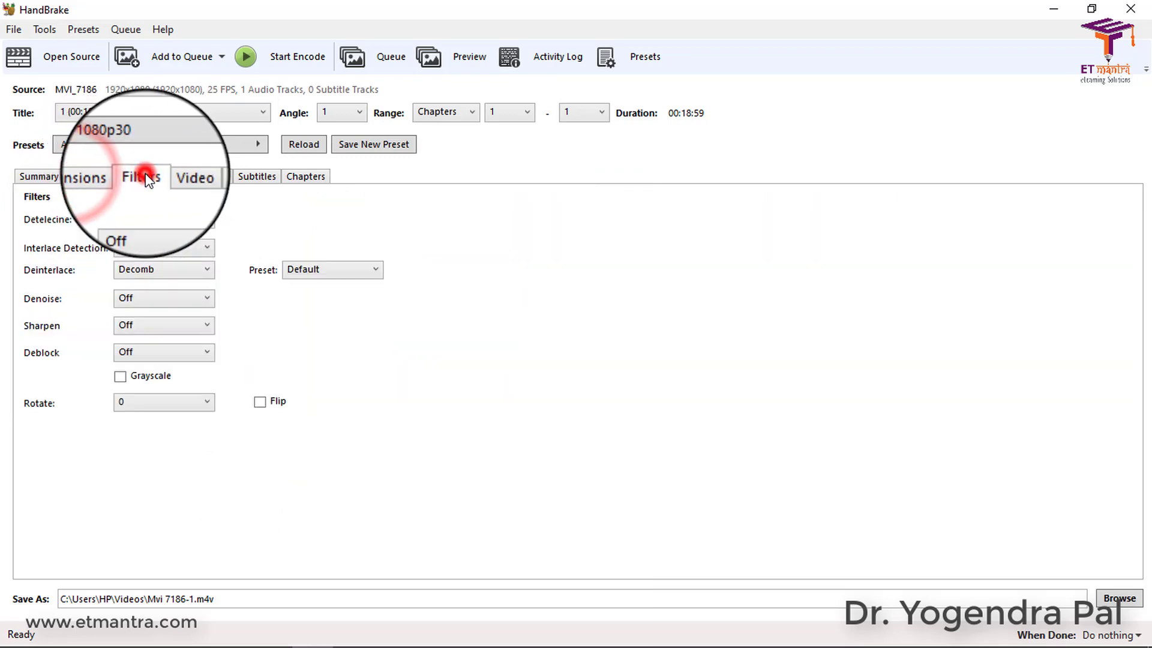
{"action": "left_click", "coordinate": [204, 177]}
{"action": "left_click", "coordinate": [178, 175]}
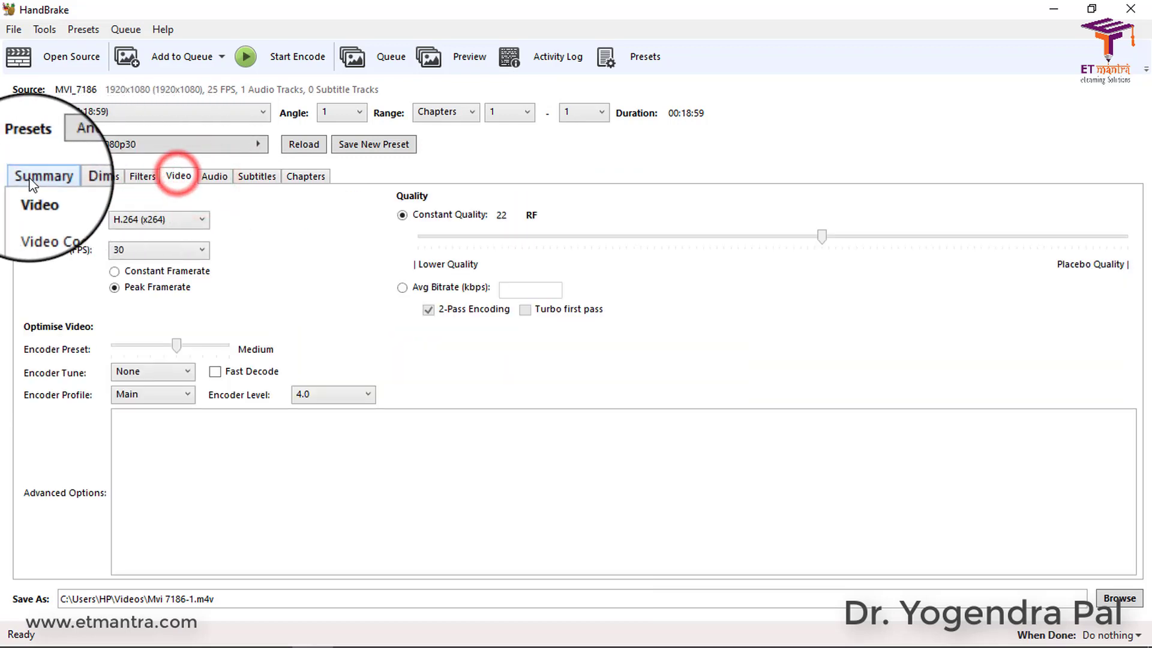
{"action": "left_click", "coordinate": [27, 176]}
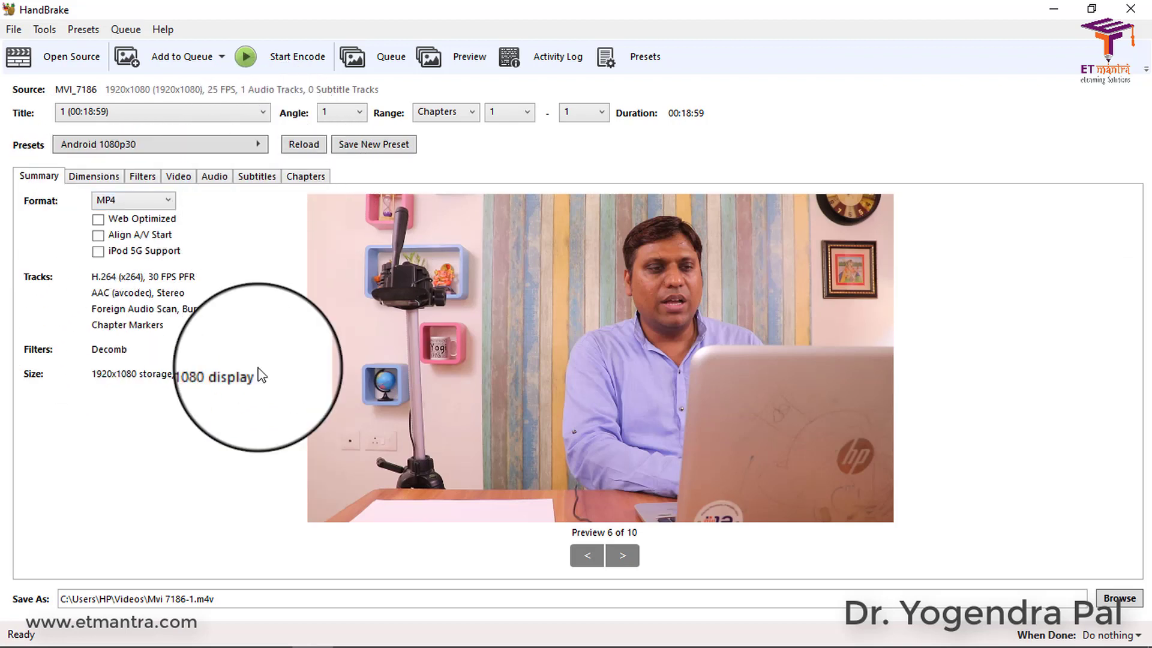
Step: Step back through the preview frames and examine the 1080p picture in a separate preview window, closing it when done
{"action": "left_click", "coordinate": [585, 556]}
{"action": "left_click", "coordinate": [585, 556]}
{"action": "left_click", "coordinate": [586, 556]}
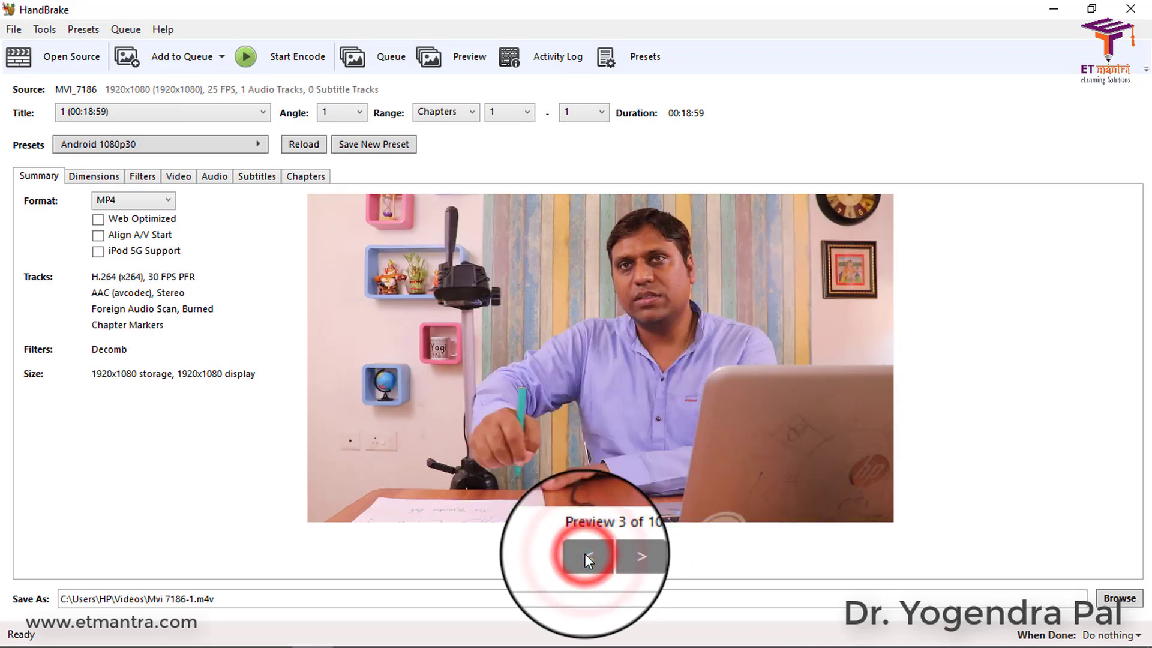
{"action": "left_click", "coordinate": [585, 553]}
{"action": "left_click", "coordinate": [613, 550]}
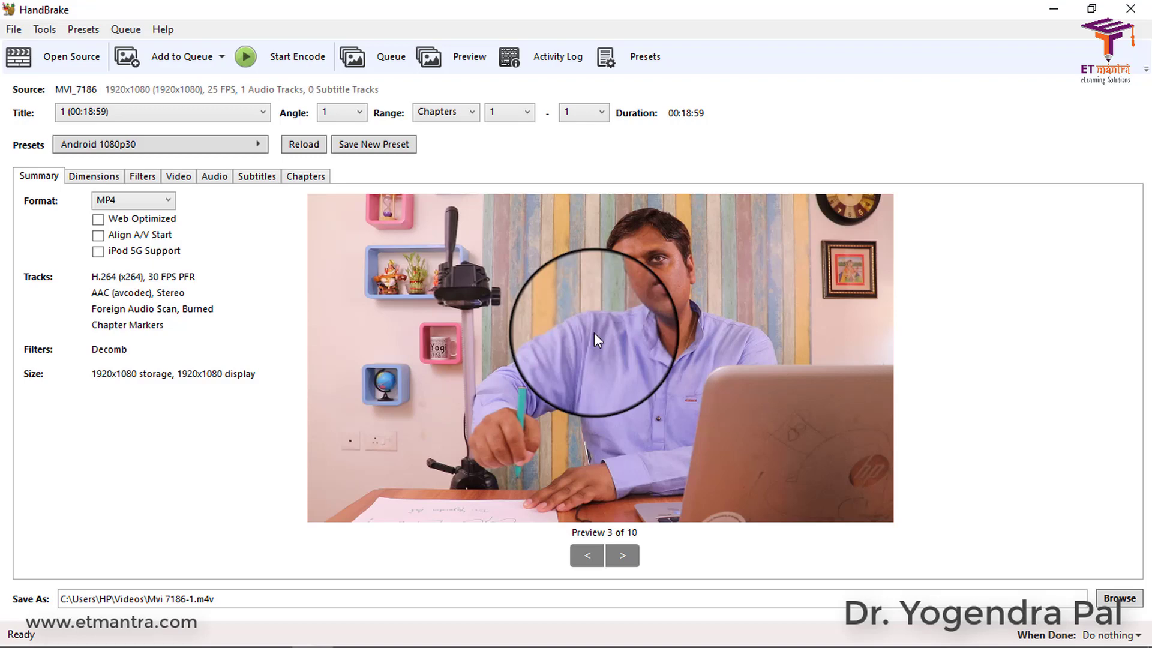
{"action": "left_click", "coordinate": [432, 58]}
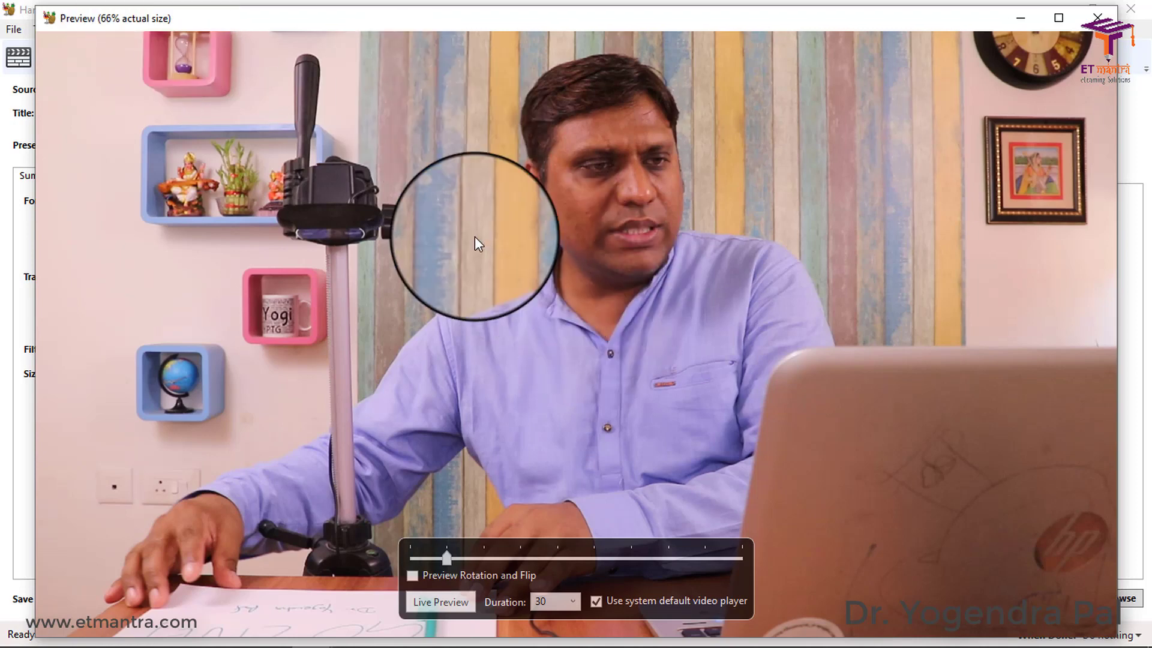
{"action": "left_click", "coordinate": [1102, 18]}
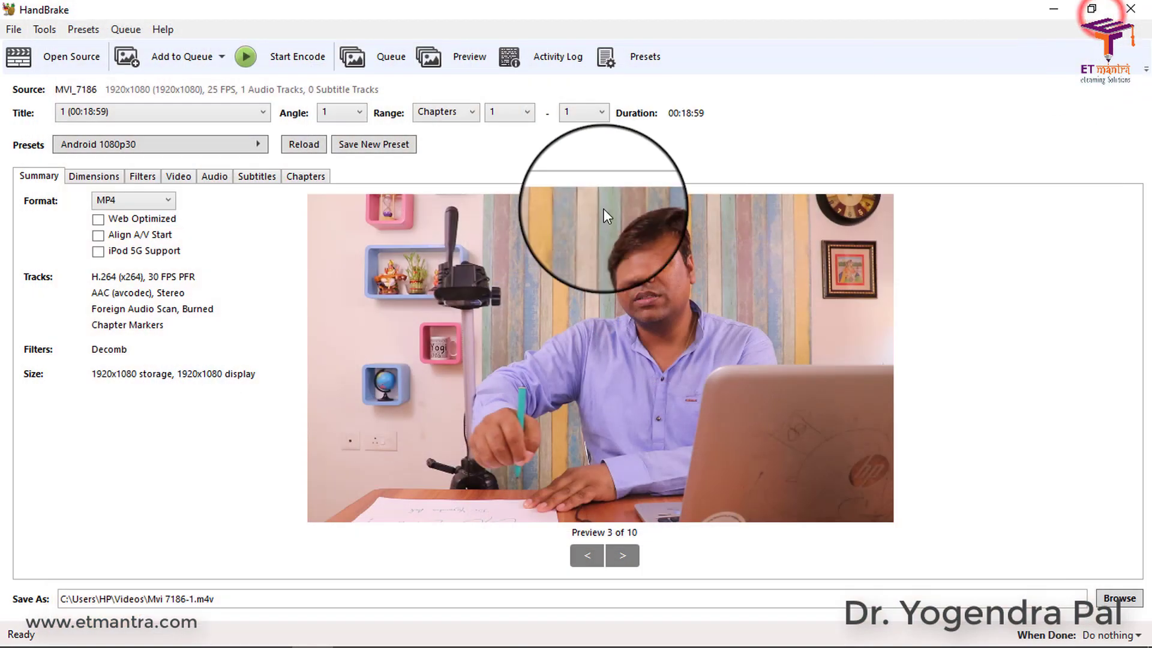
Step: Try the Android 480p30 device preset and examine its picture in the separate preview window
{"action": "left_click", "coordinate": [257, 145]}
{"action": "mouse_move", "coordinate": [329, 185]}
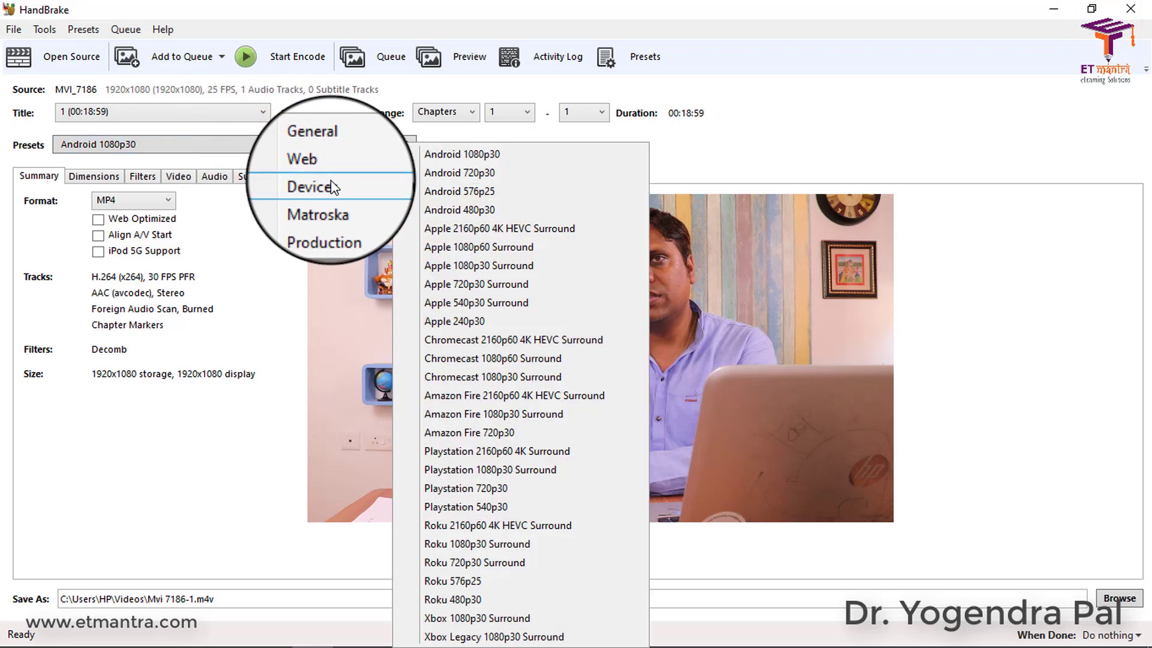
{"action": "left_click", "coordinate": [477, 211]}
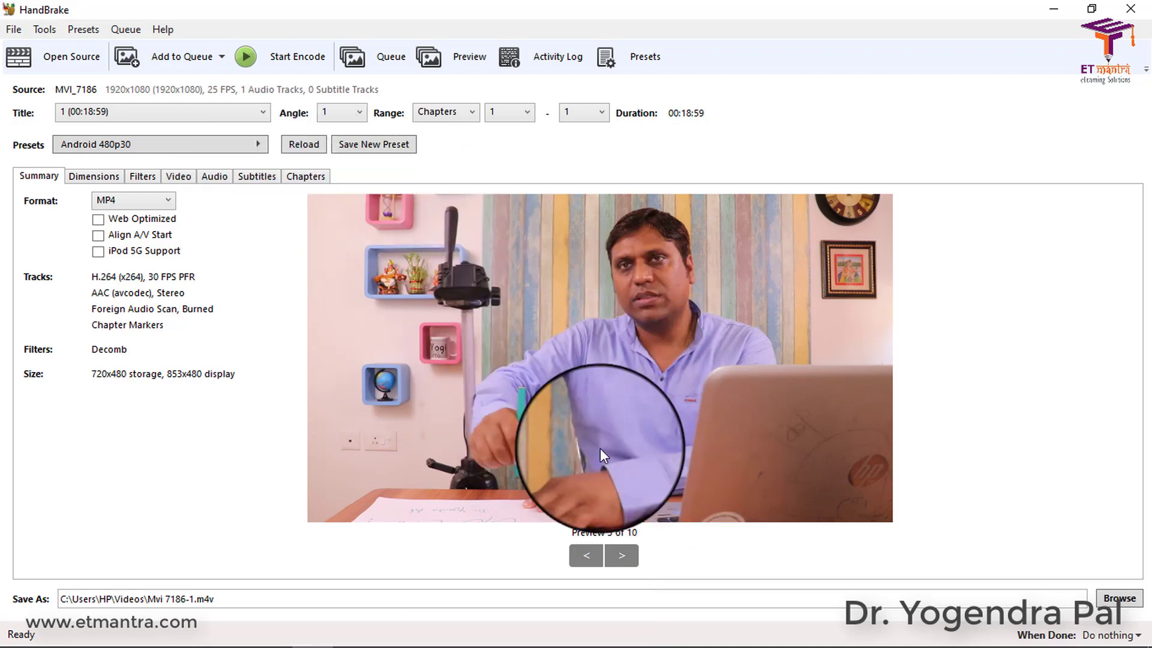
{"action": "left_click", "coordinate": [443, 69]}
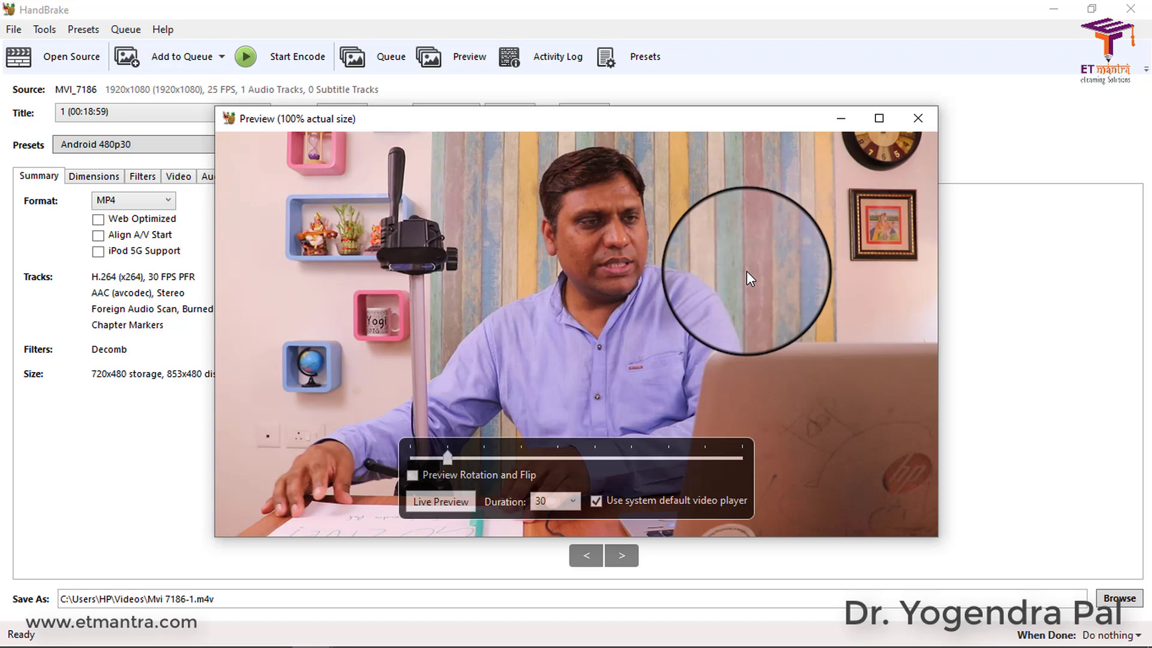
{"action": "left_click", "coordinate": [922, 117]}
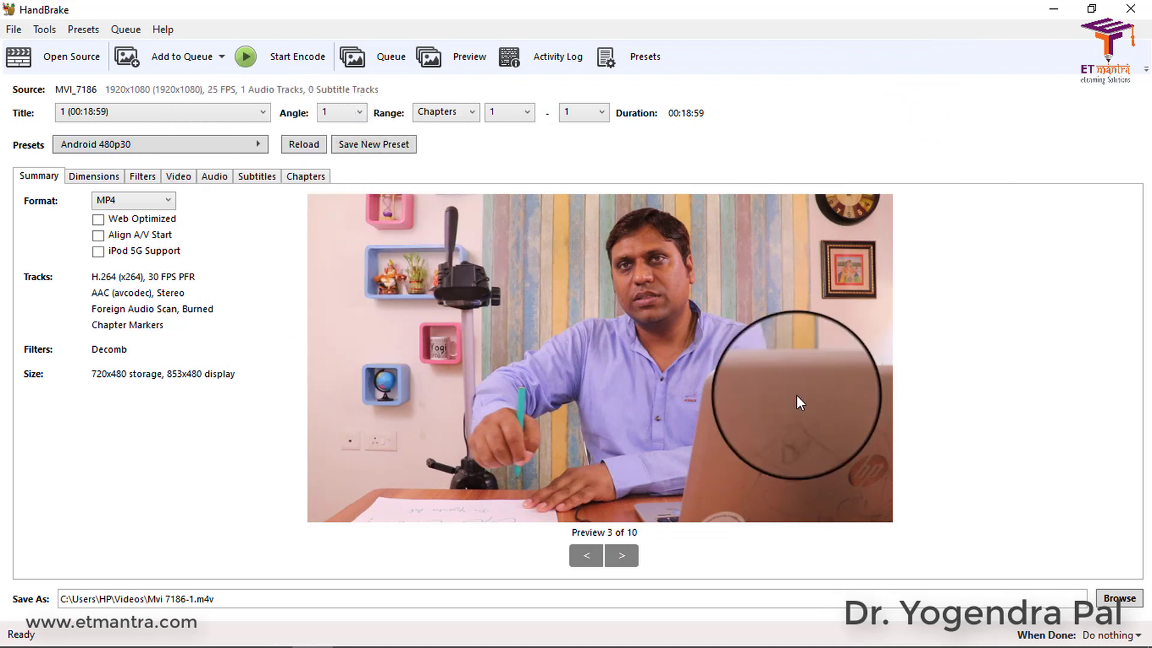
Step: Apply the Android 1080p30 device preset again
{"action": "left_click", "coordinate": [237, 145]}
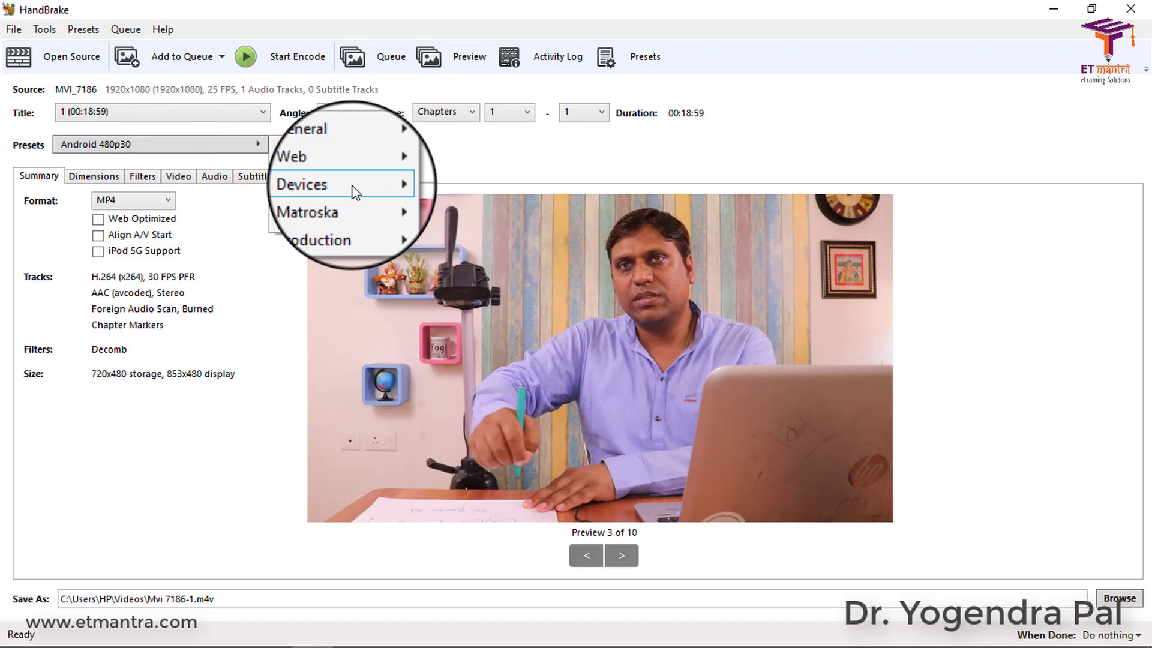
{"action": "mouse_move", "coordinate": [360, 186]}
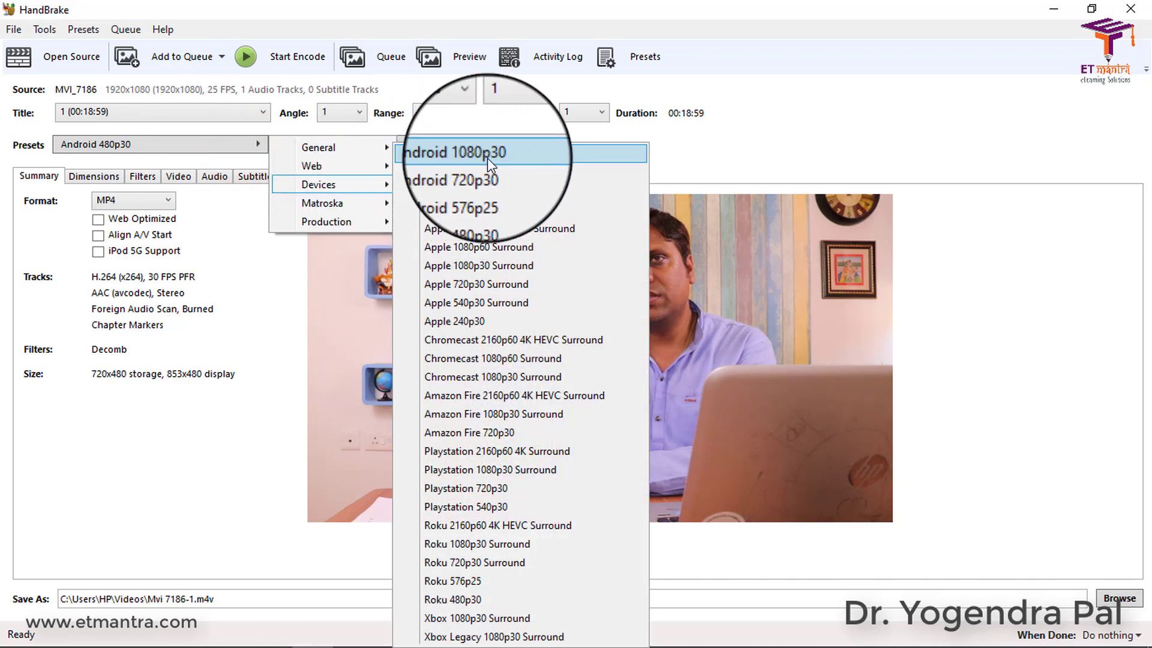
{"action": "left_click", "coordinate": [513, 155]}
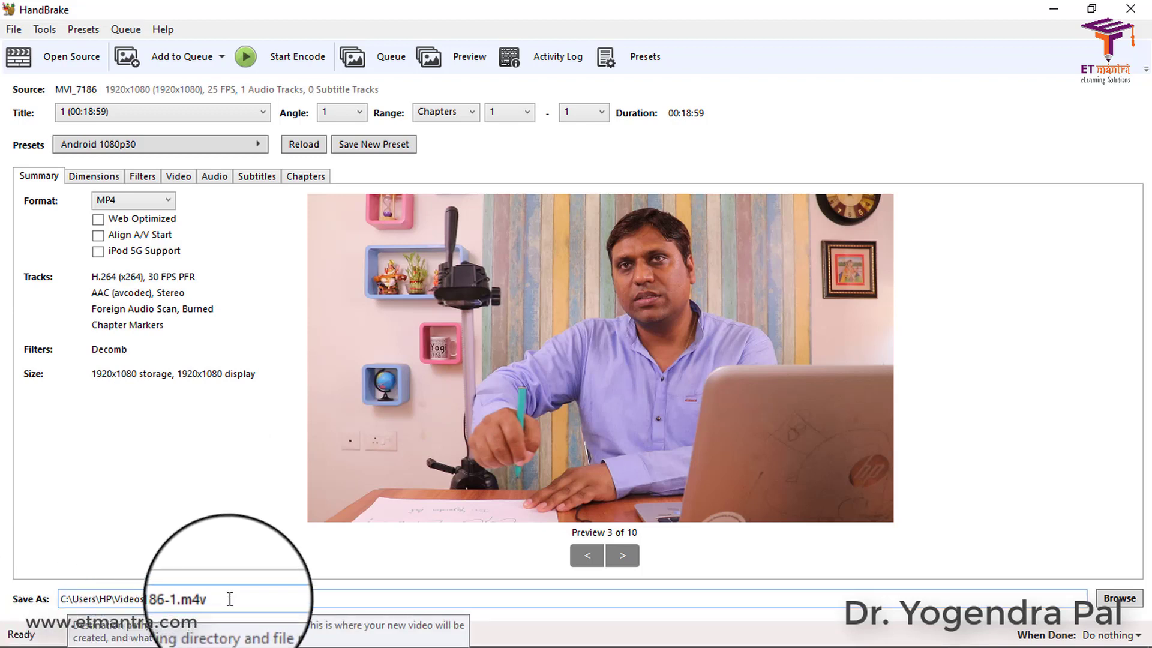
Step: Copy the source video's folder path from File Explorer and set the output destination to C:\Users\HP\Videos\to edit\HandBrake\
{"action": "key", "text": "alt+Tab"}
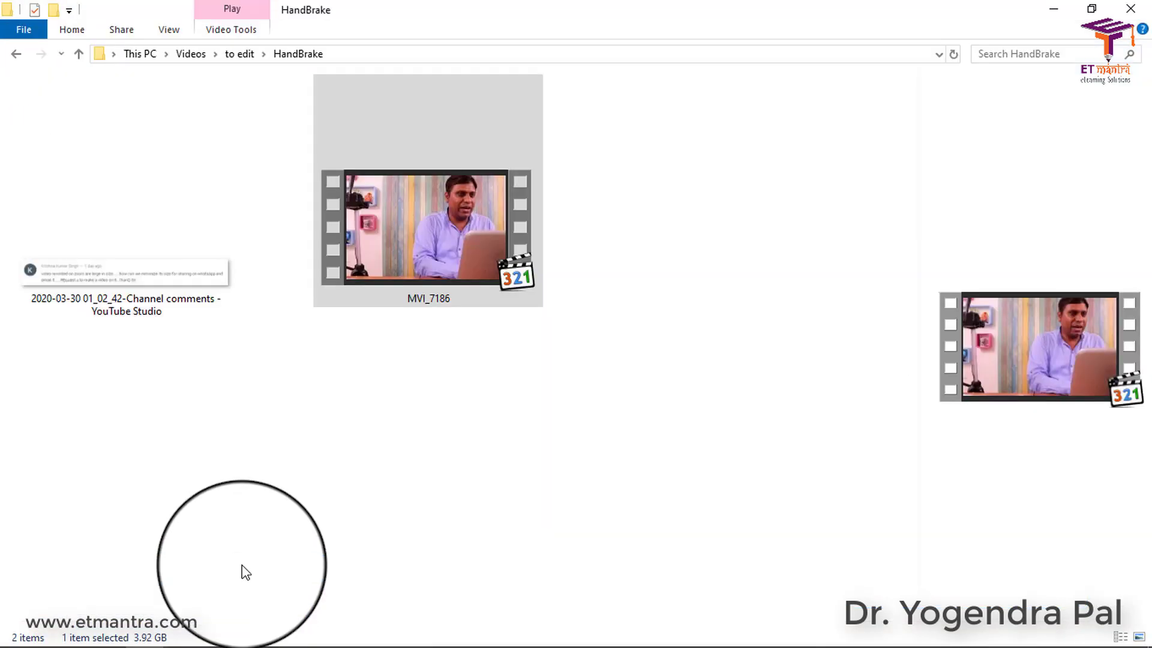
{"action": "left_click", "coordinate": [344, 54]}
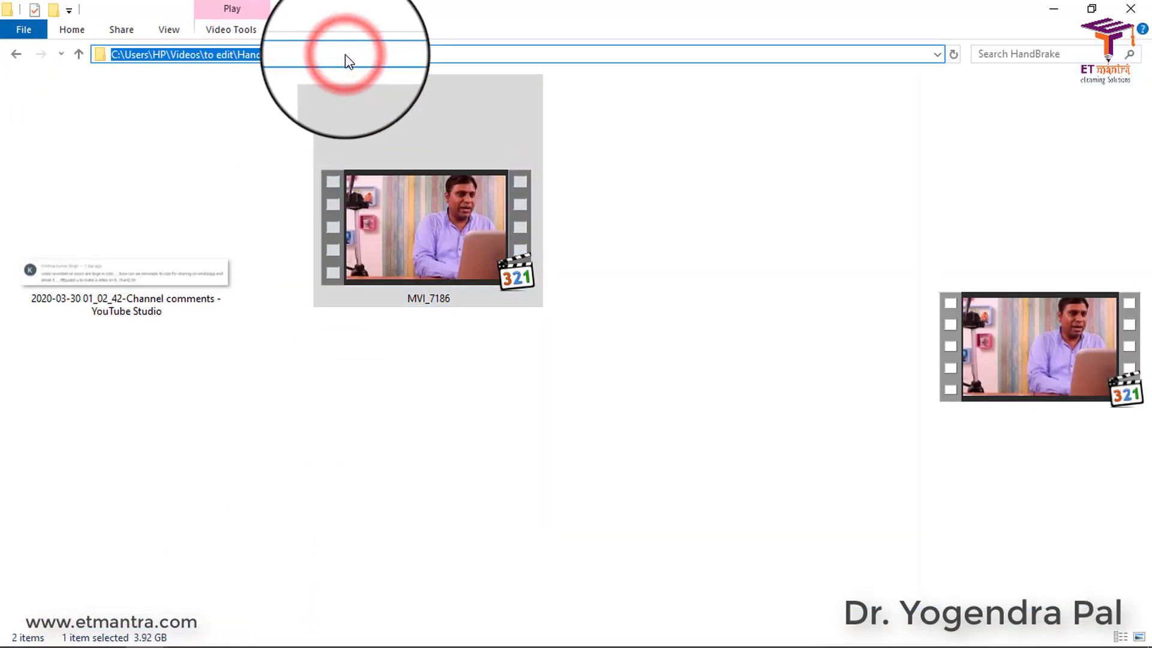
{"action": "key", "text": "alt+Tab"}
{"action": "left_click", "coordinate": [240, 597]}
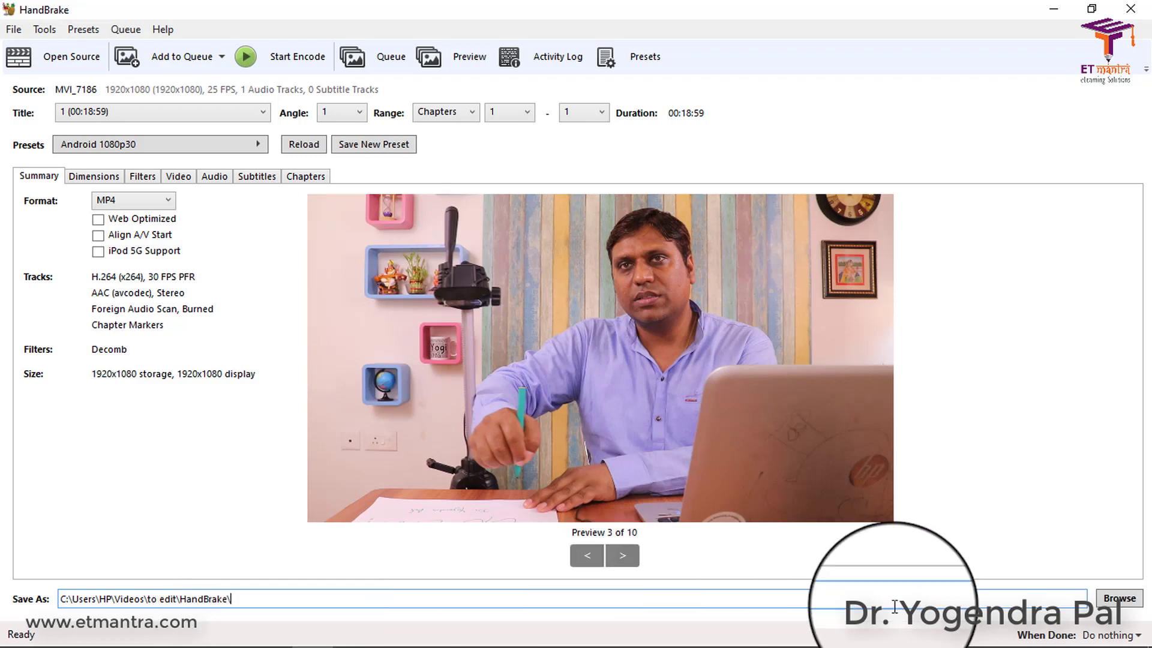
Step: Name the output file Optimized MVI_7186 as mp4 in the HandBrake folder and start the encode
{"action": "left_click", "coordinate": [1117, 601]}
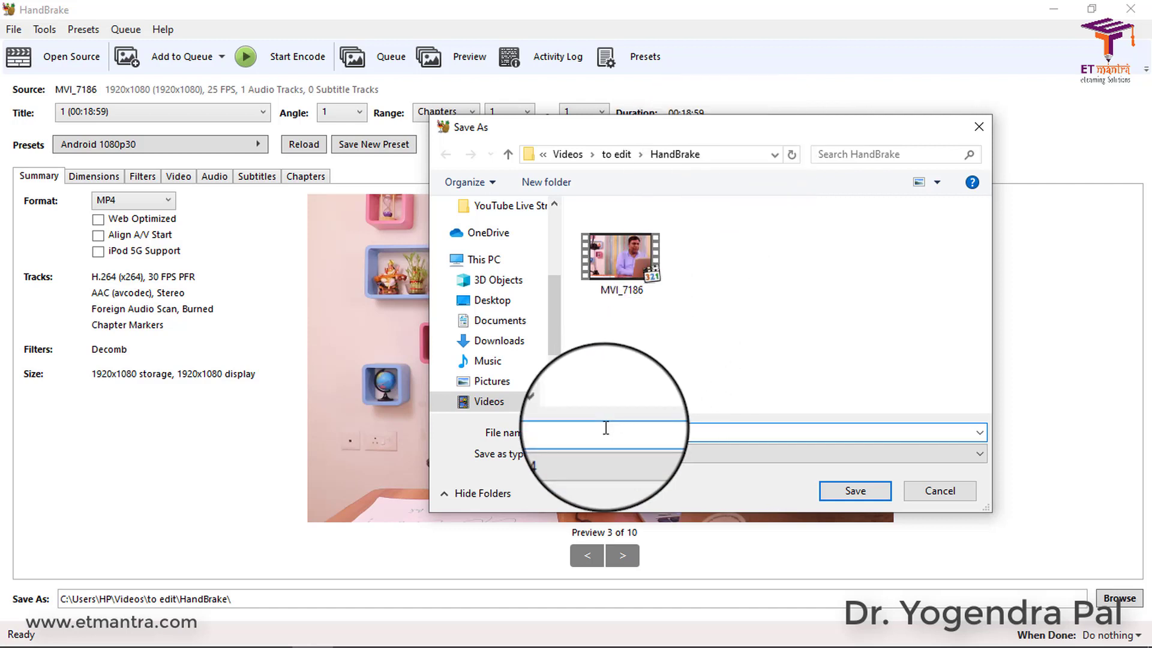
{"action": "type", "text": "ptimized MVI_7186"}
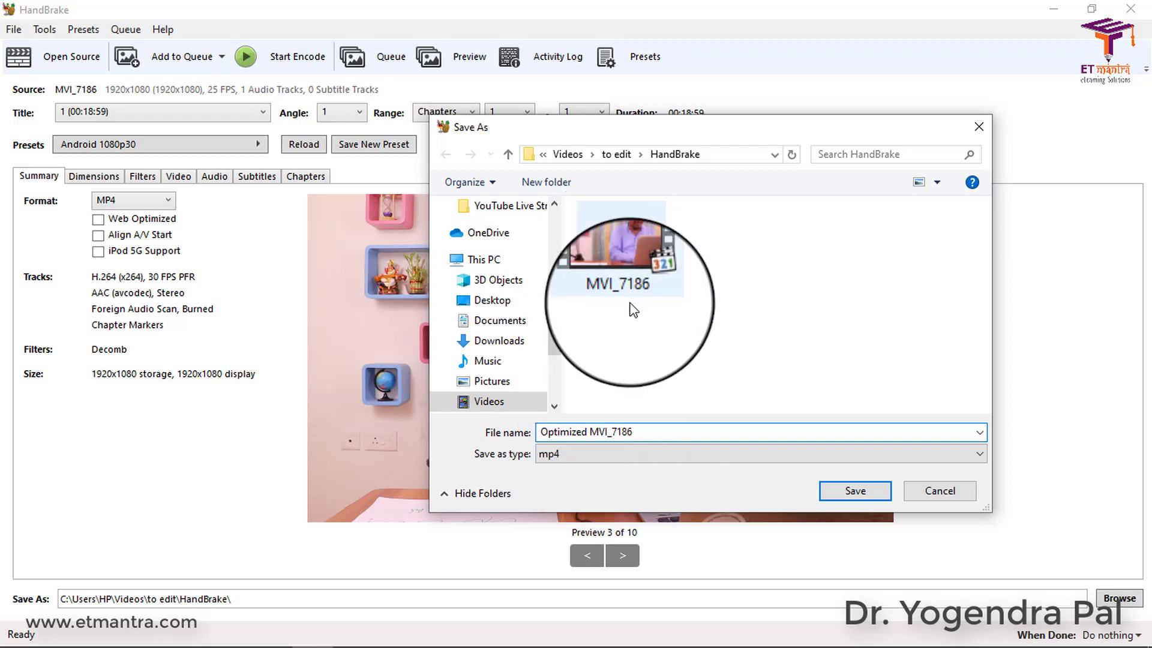
{"action": "left_click", "coordinate": [831, 488]}
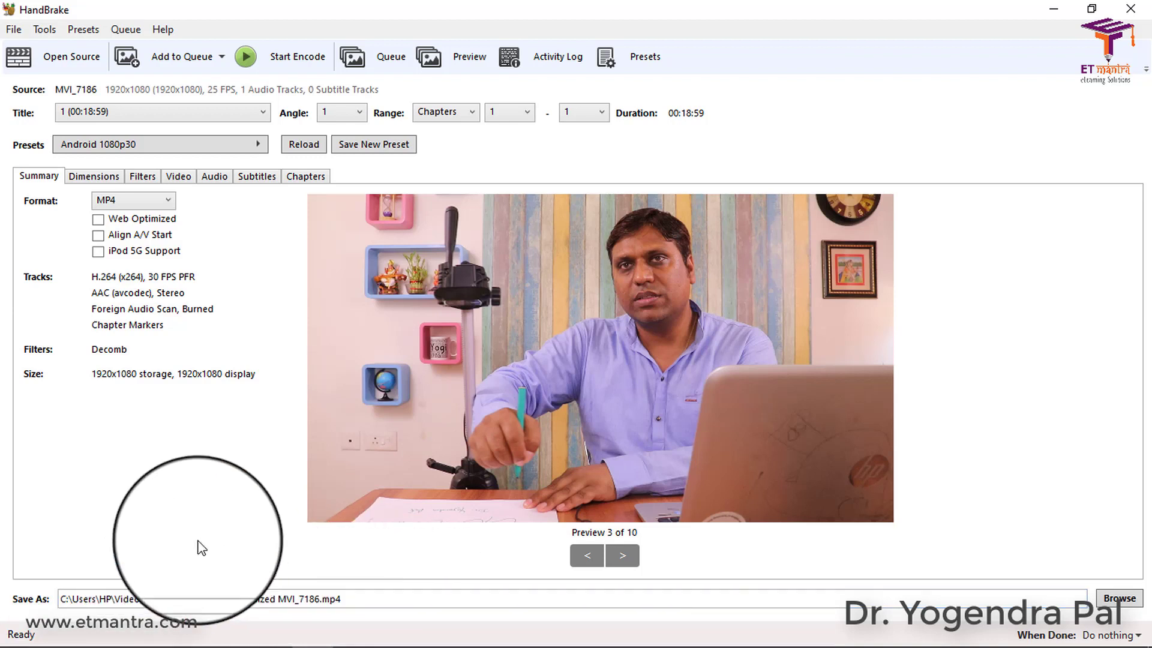
{"action": "left_click", "coordinate": [287, 56]}
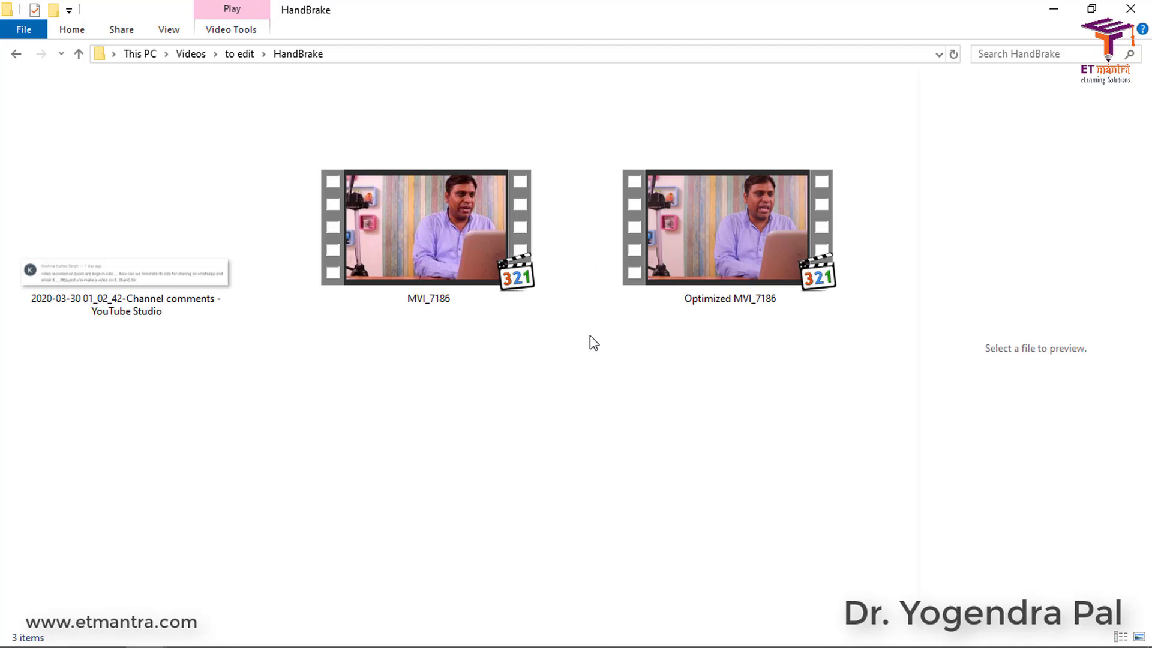
Step: Compare the file details of MVI_7186 and Optimized MVI_7186 in the output folder
{"action": "left_click", "coordinate": [455, 250]}
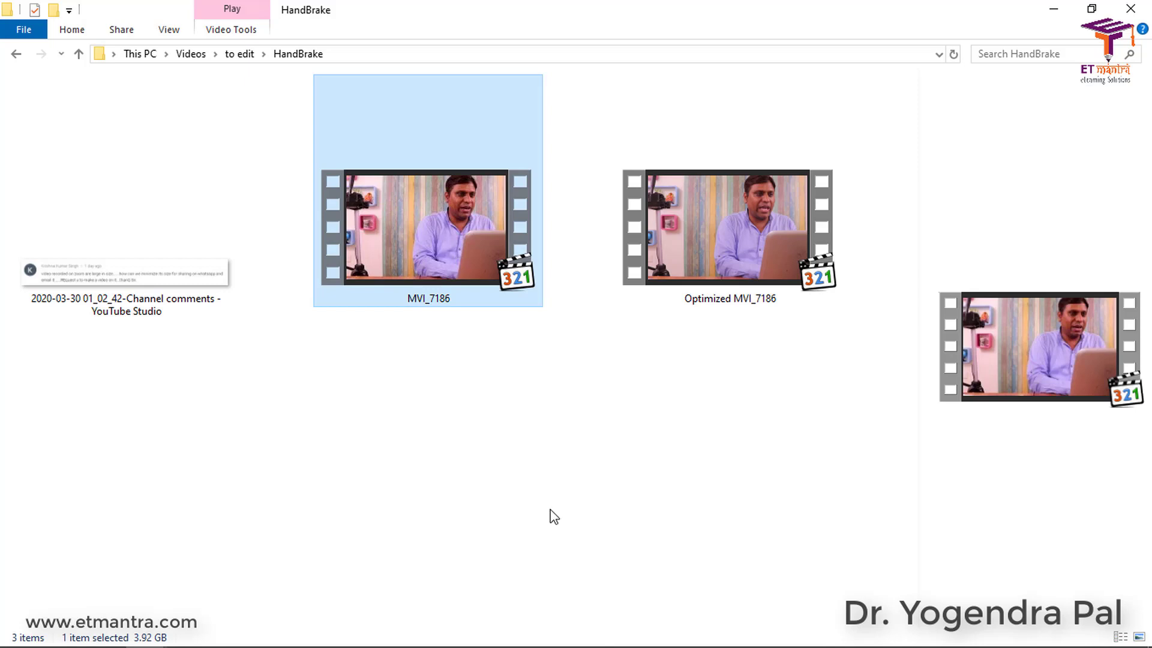
{"action": "mouse_move", "coordinate": [449, 248]}
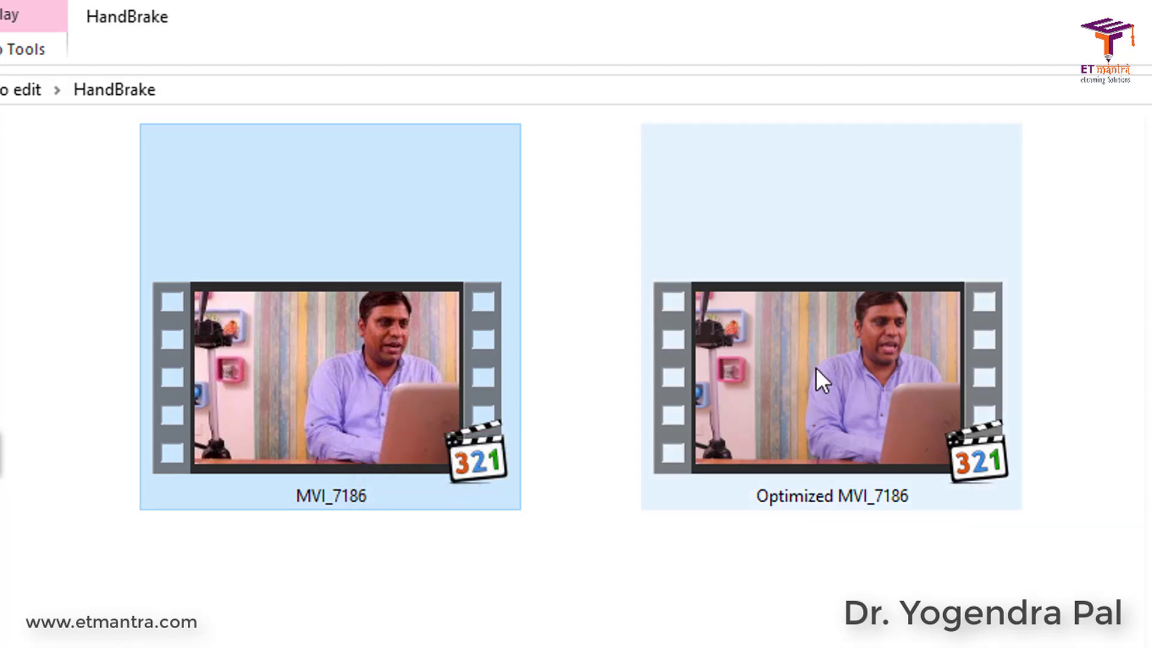
{"action": "mouse_move", "coordinate": [816, 367]}
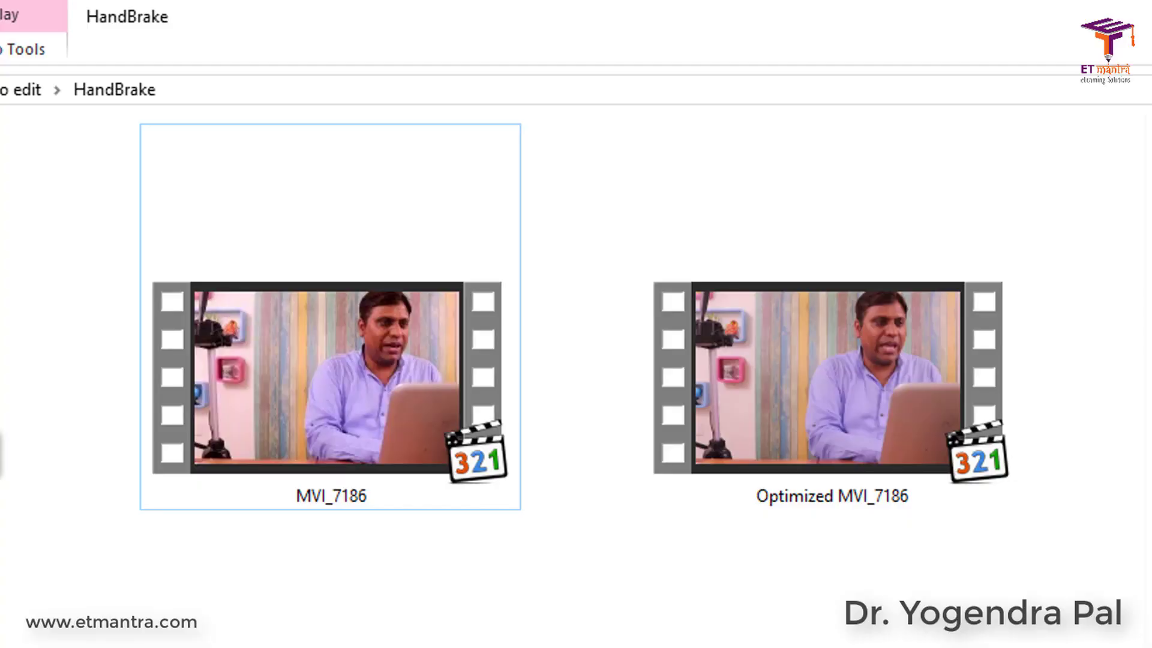
Step: Switch back to HandBrake and apply the Android 720p30 device preset
{"action": "key", "text": "alt+Tab"}
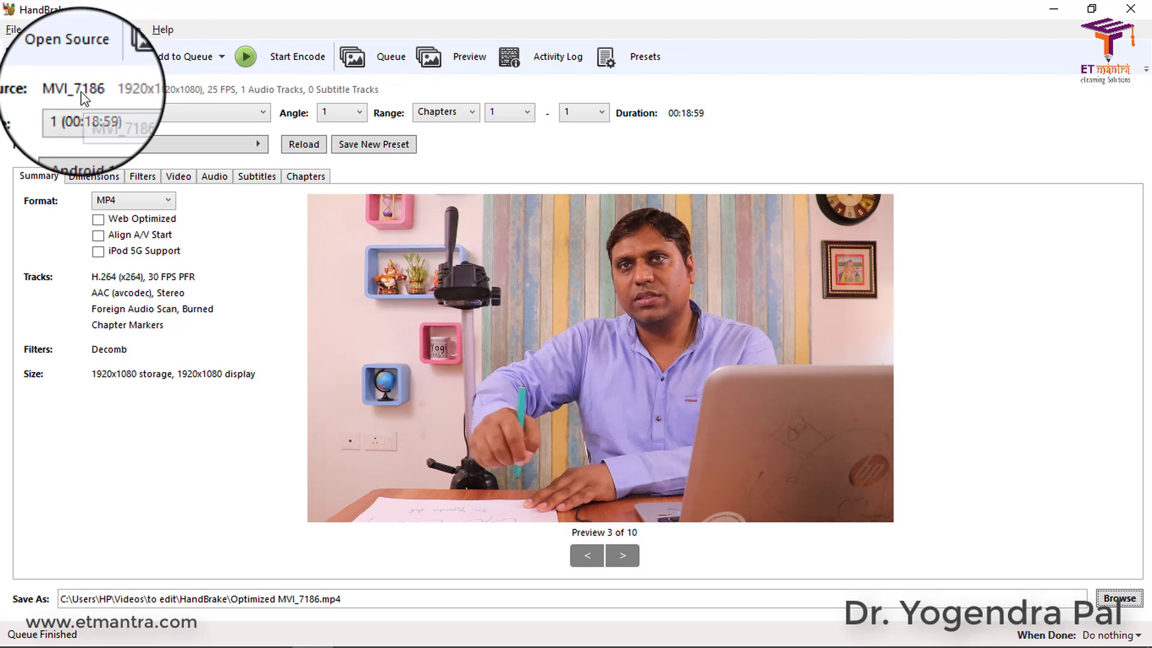
{"action": "left_click", "coordinate": [232, 145]}
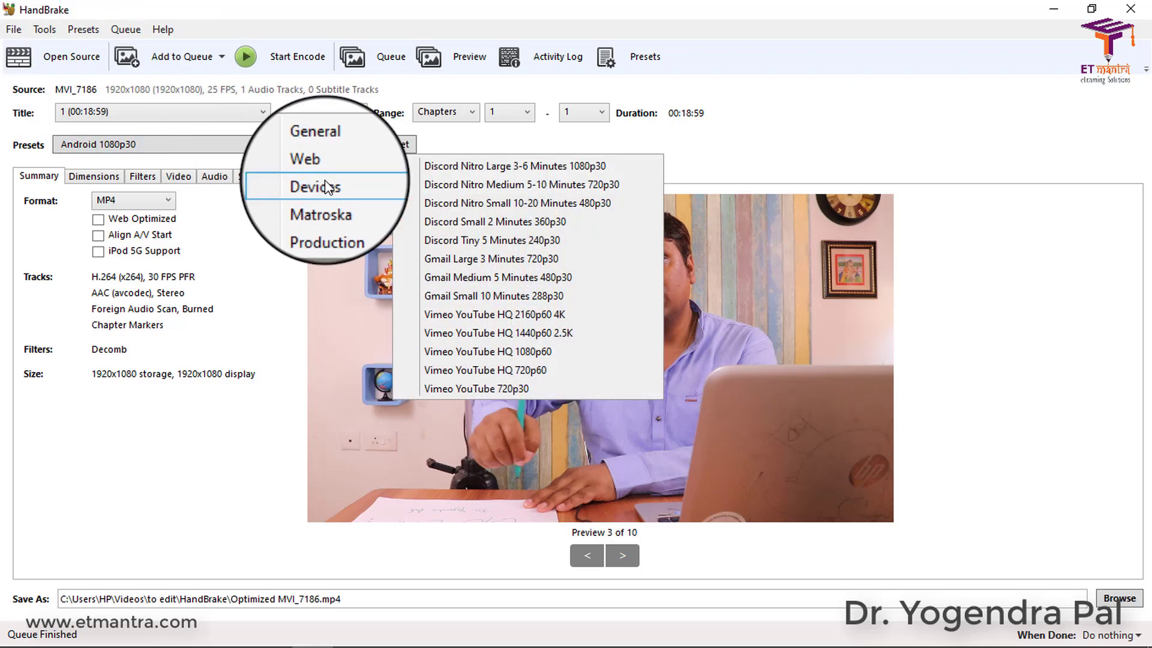
{"action": "mouse_move", "coordinate": [308, 184]}
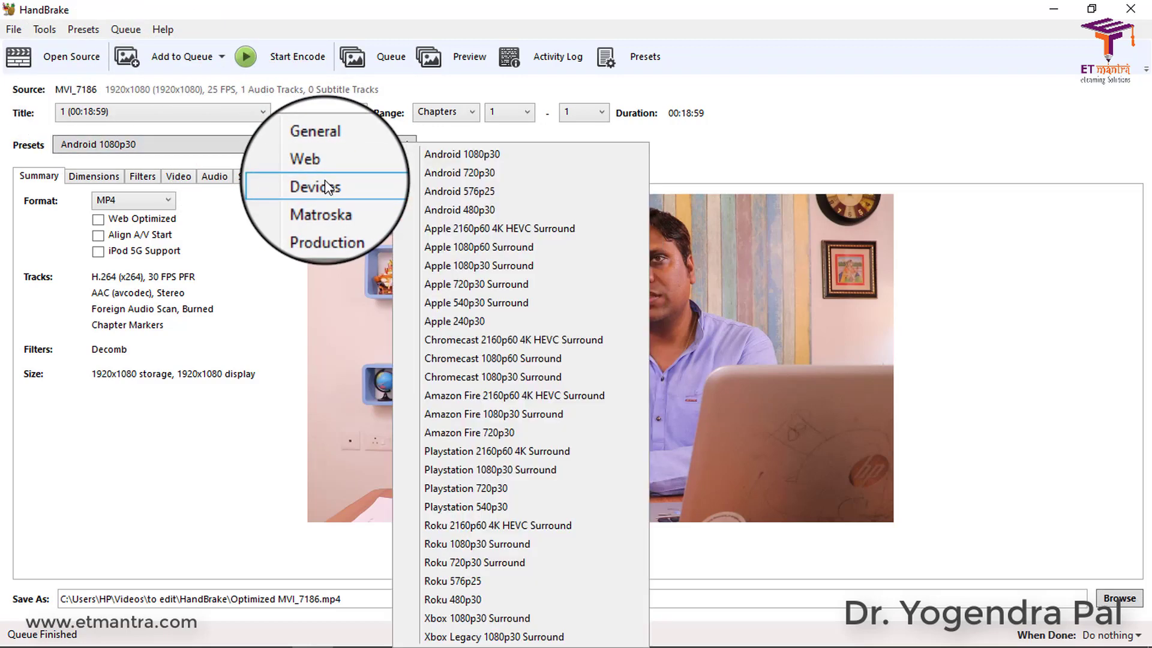
{"action": "left_click", "coordinate": [479, 173]}
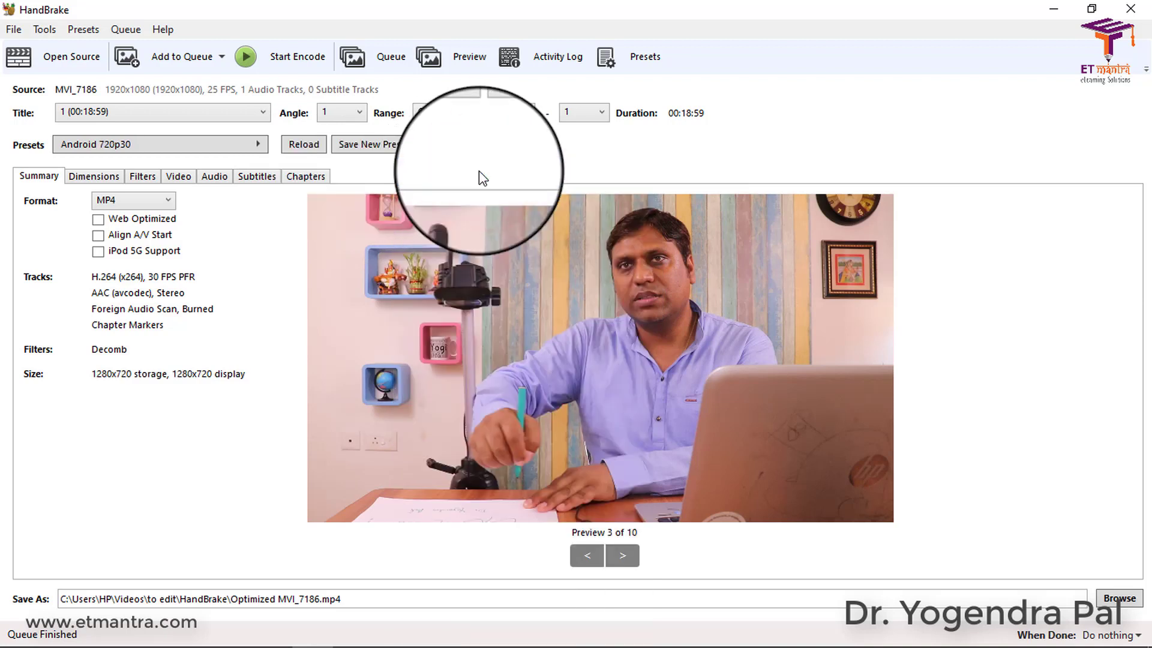
Step: Change the output file name to Optimized HD MVI_7186.mp4 and start the encode
{"action": "left_click", "coordinate": [279, 599]}
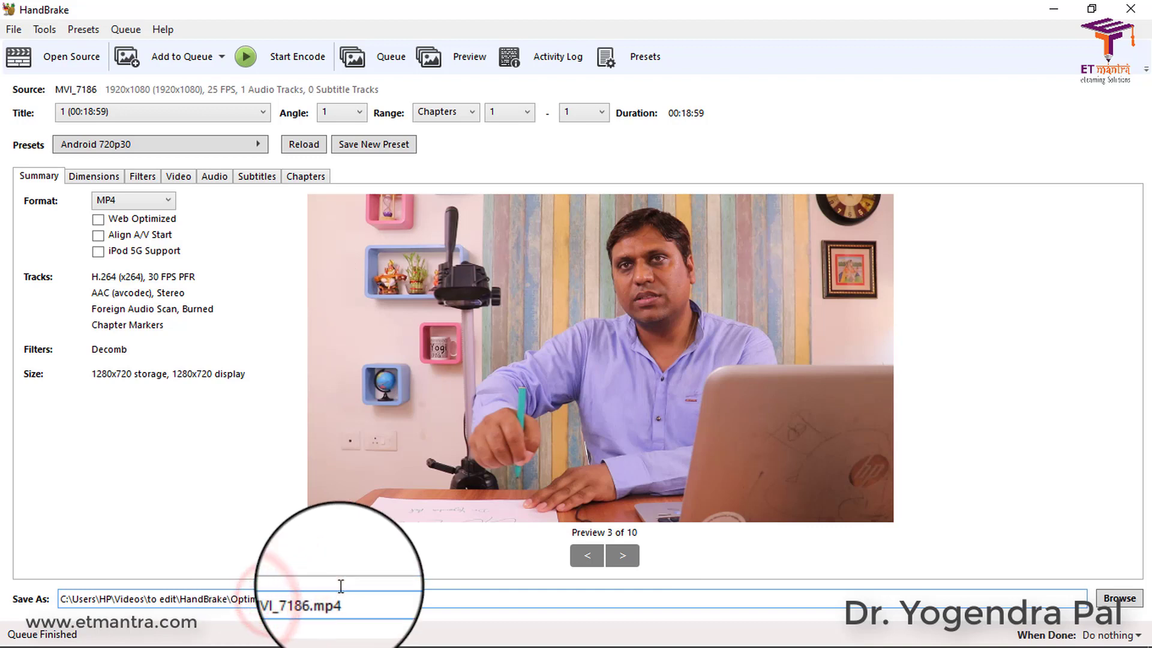
{"action": "type", "text": "HD"}
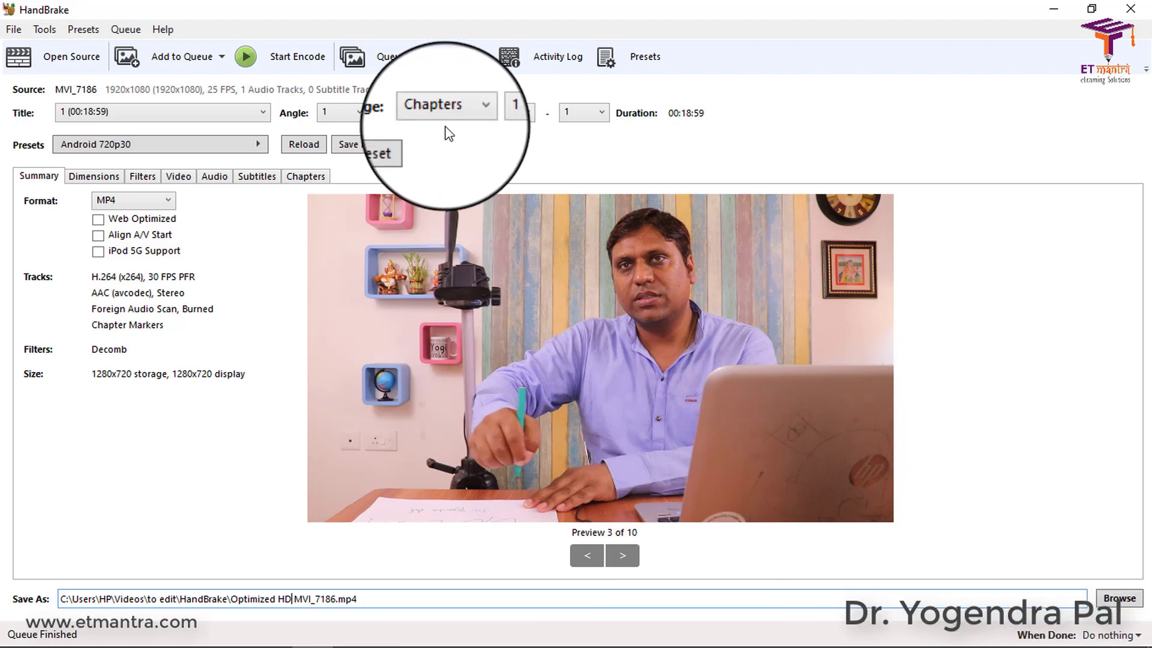
{"action": "left_click", "coordinate": [276, 53]}
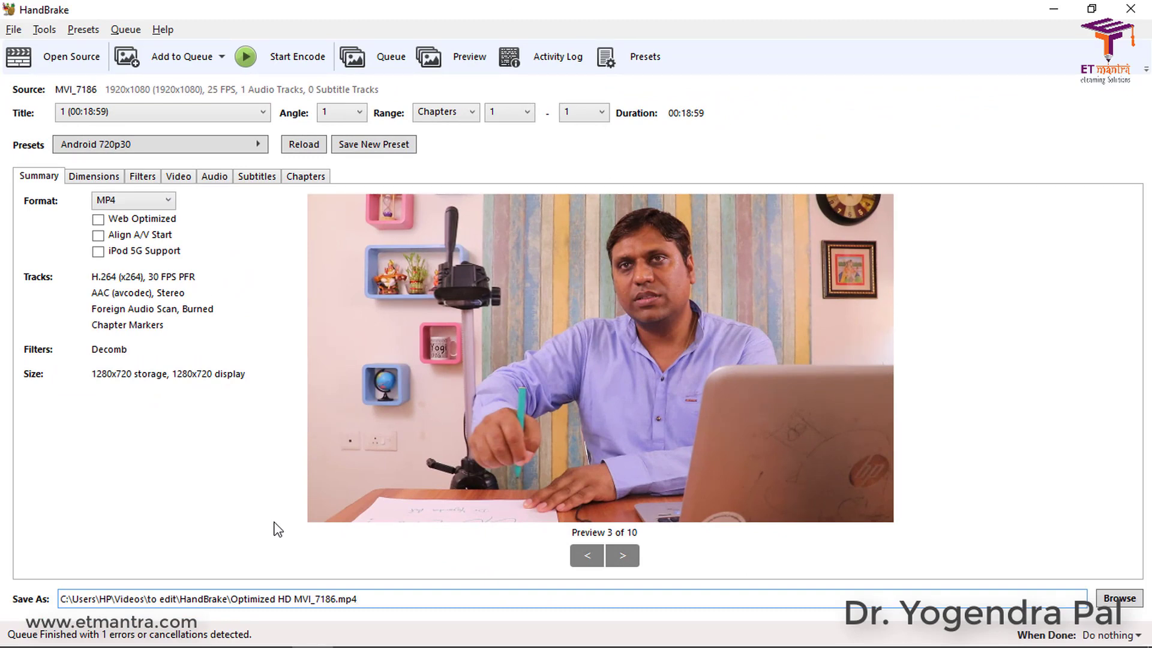
Step: Switch to File Explorer and compare the file details of MVI_7186, Optimized MVI_7186 and Optimized HD MVI_7186
{"action": "key", "text": "alt+Tab"}
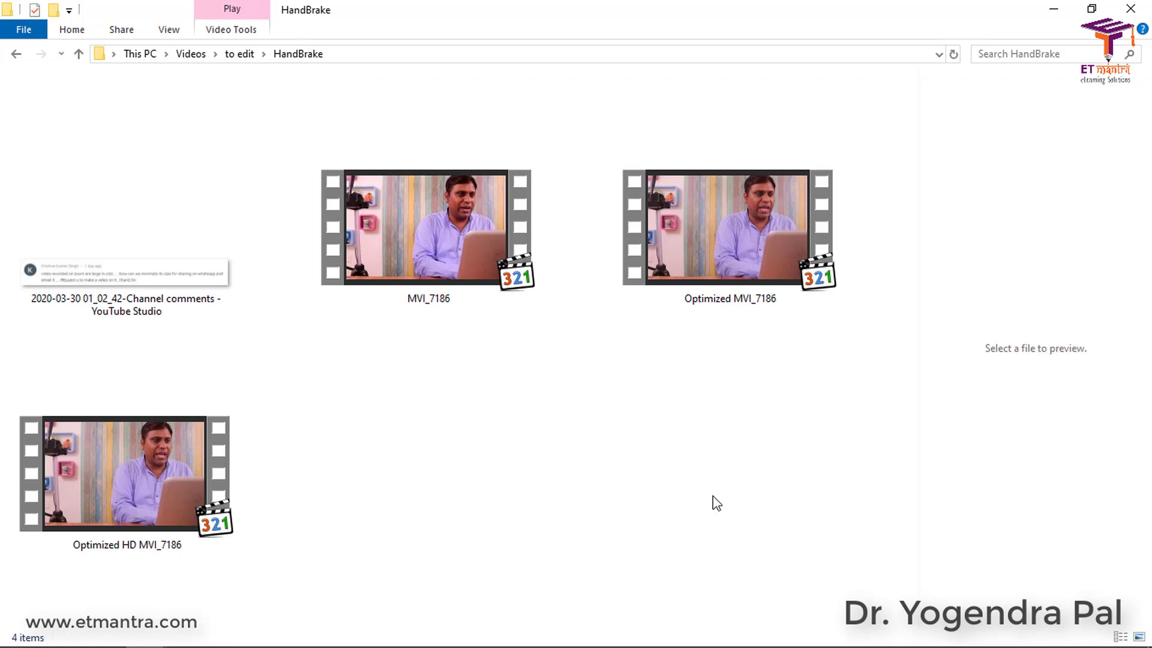
{"action": "left_click", "coordinate": [466, 256]}
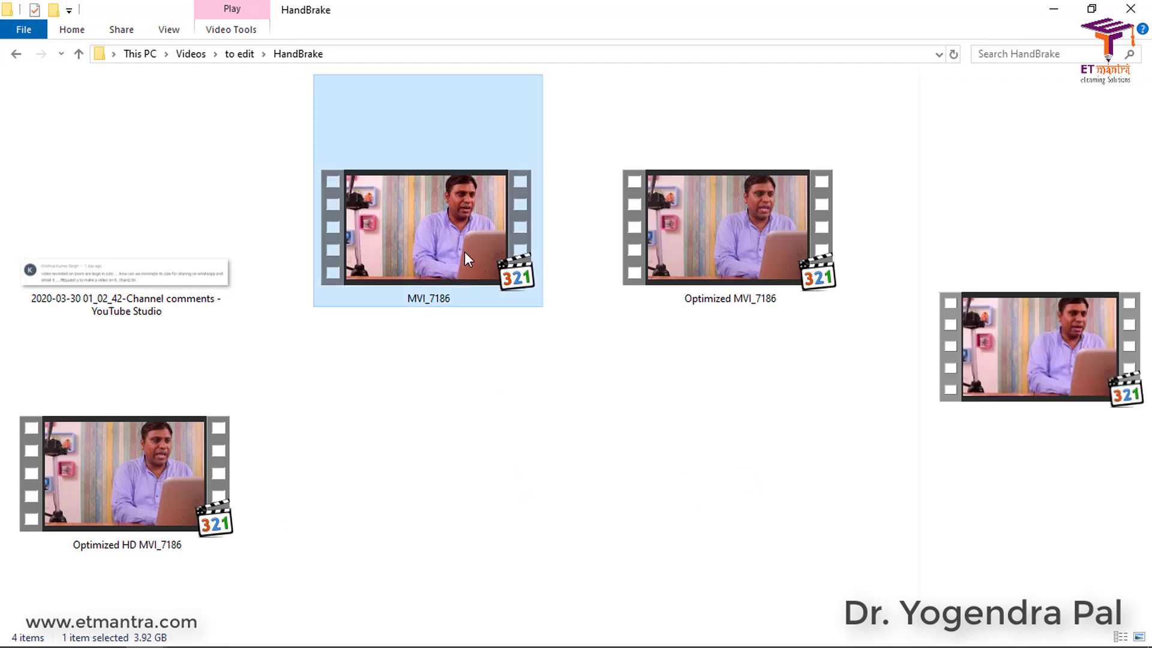
{"action": "mouse_move", "coordinate": [501, 279]}
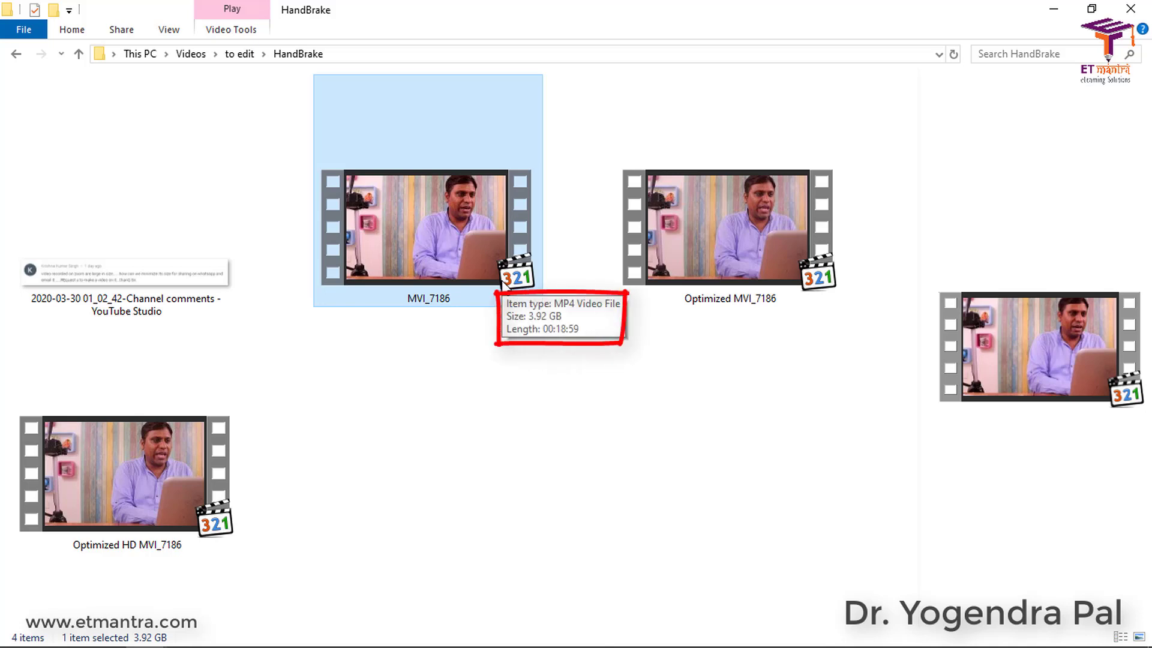
{"action": "mouse_move", "coordinate": [741, 199]}
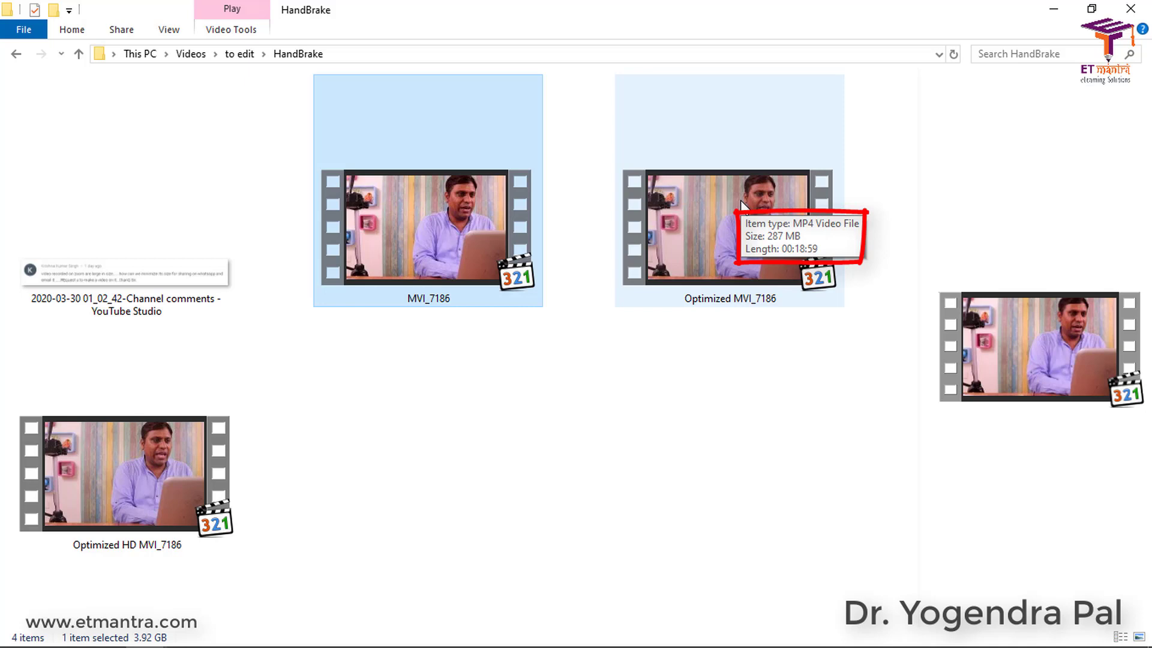
{"action": "mouse_move", "coordinate": [122, 469]}
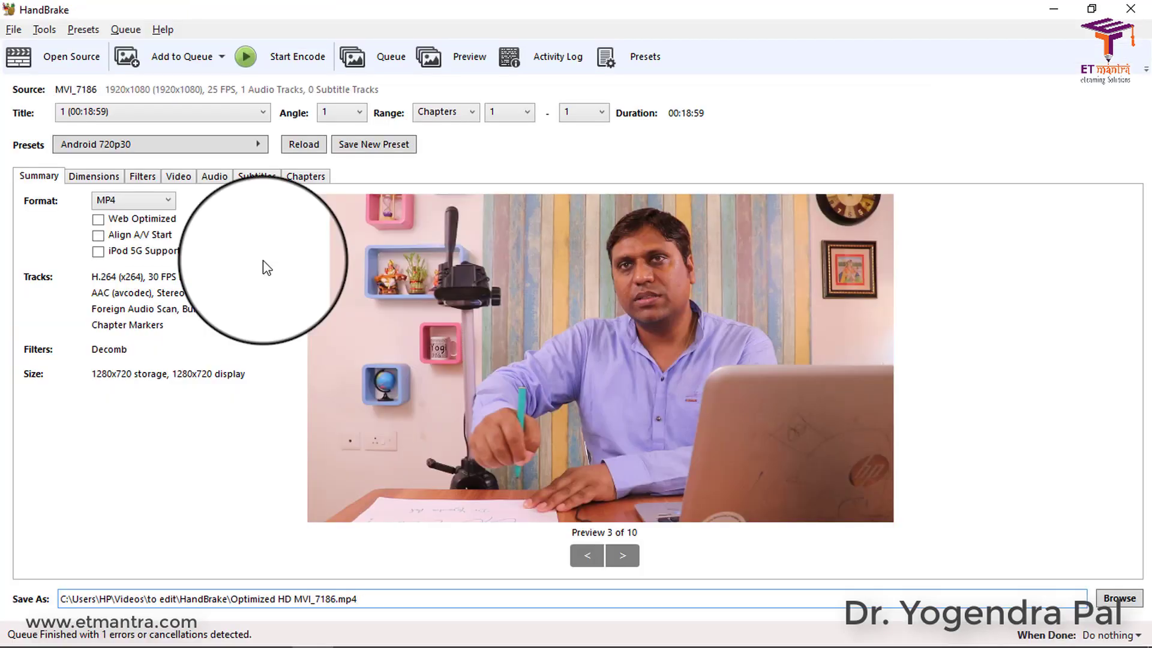
Step: Open the HandBrake folder inside Videos > to edit as a batch scan source and review its files in File Explorer
{"action": "left_click", "coordinate": [13, 29]}
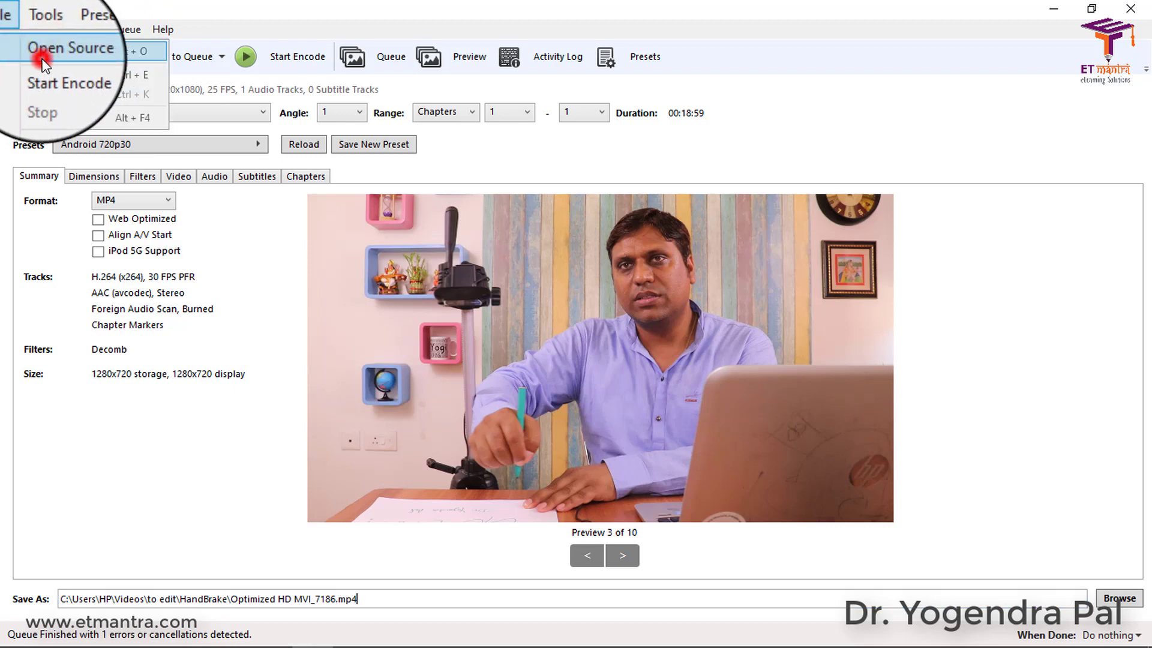
{"action": "left_click", "coordinate": [42, 54]}
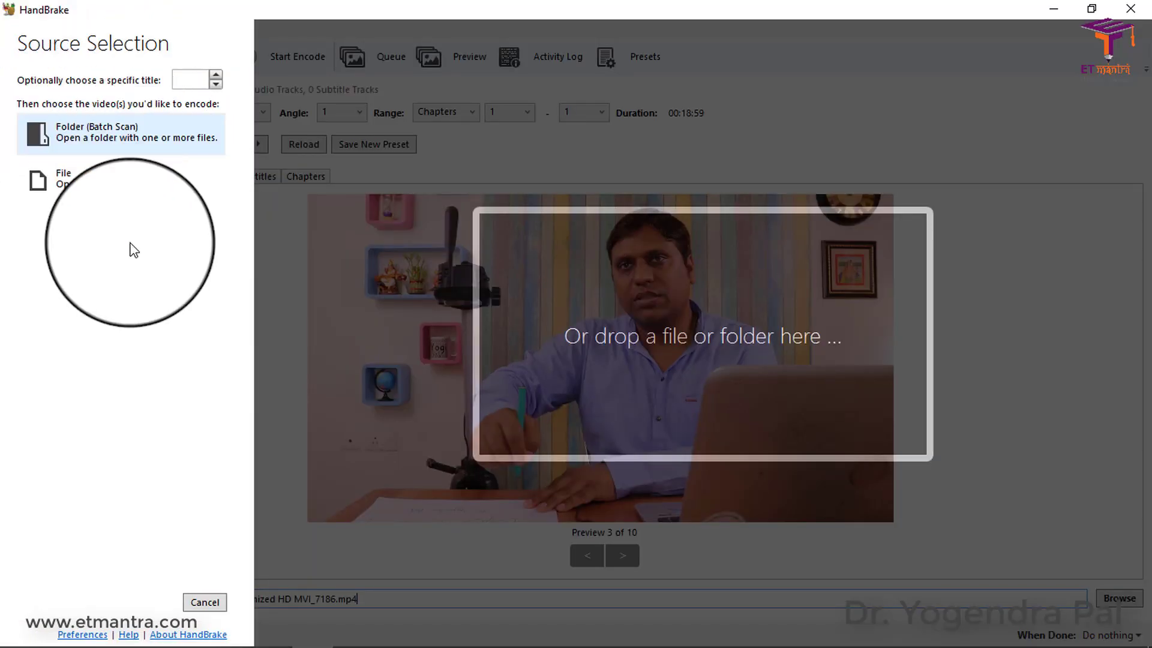
{"action": "left_click", "coordinate": [67, 126]}
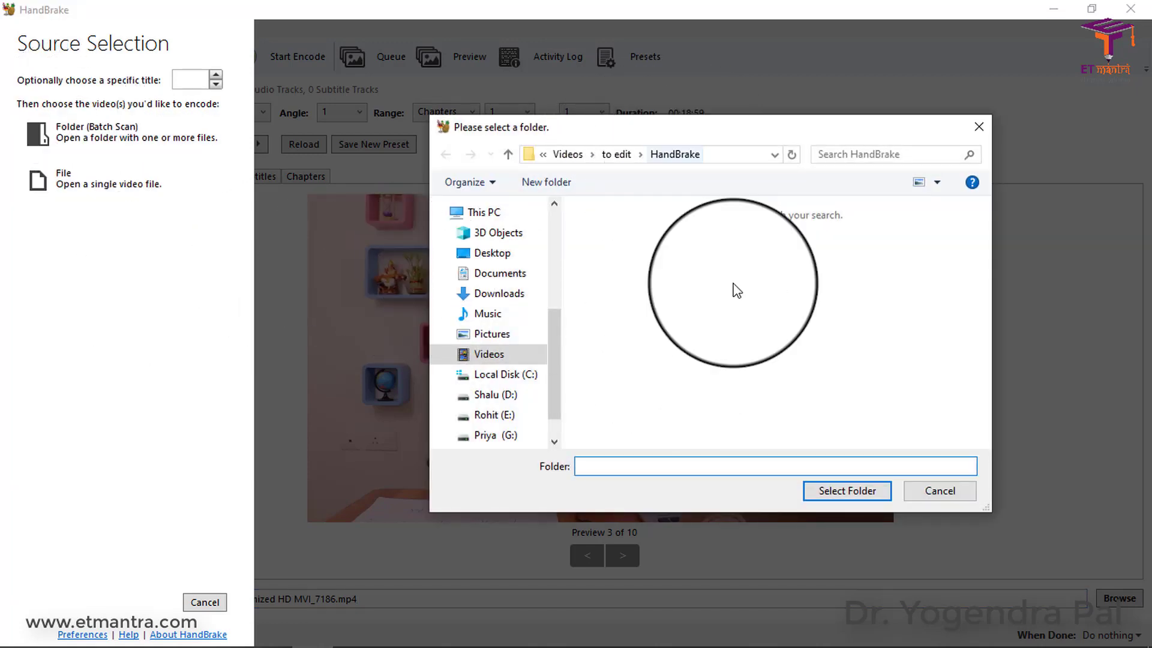
{"action": "left_click", "coordinate": [845, 492]}
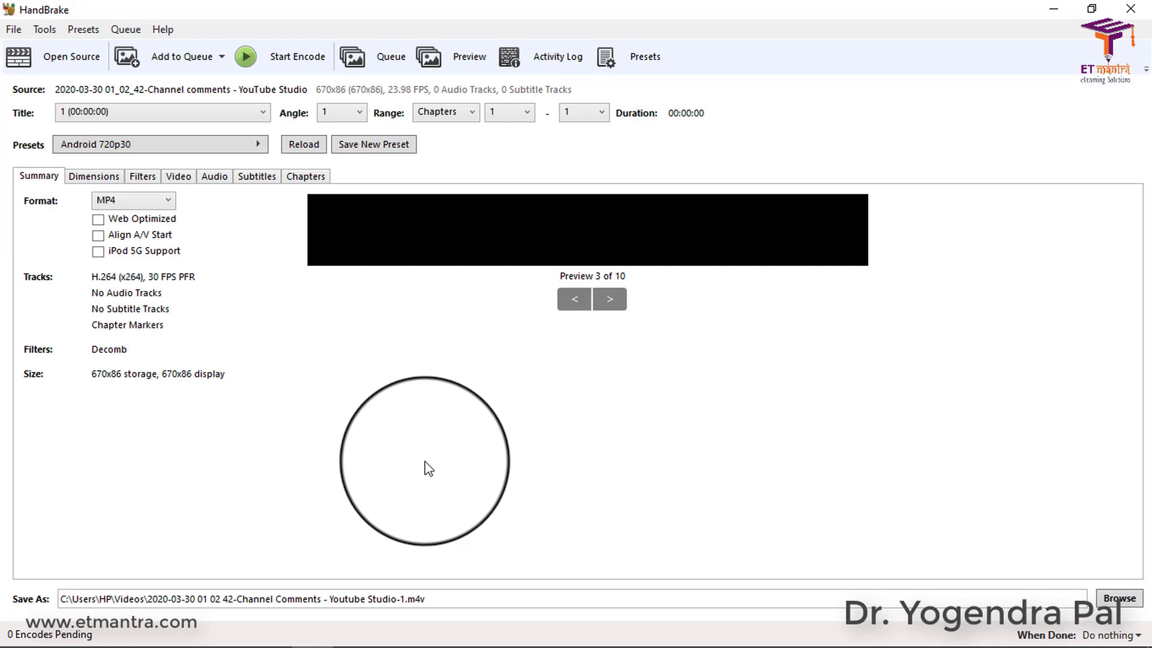
{"action": "key", "text": "alt+Tab"}
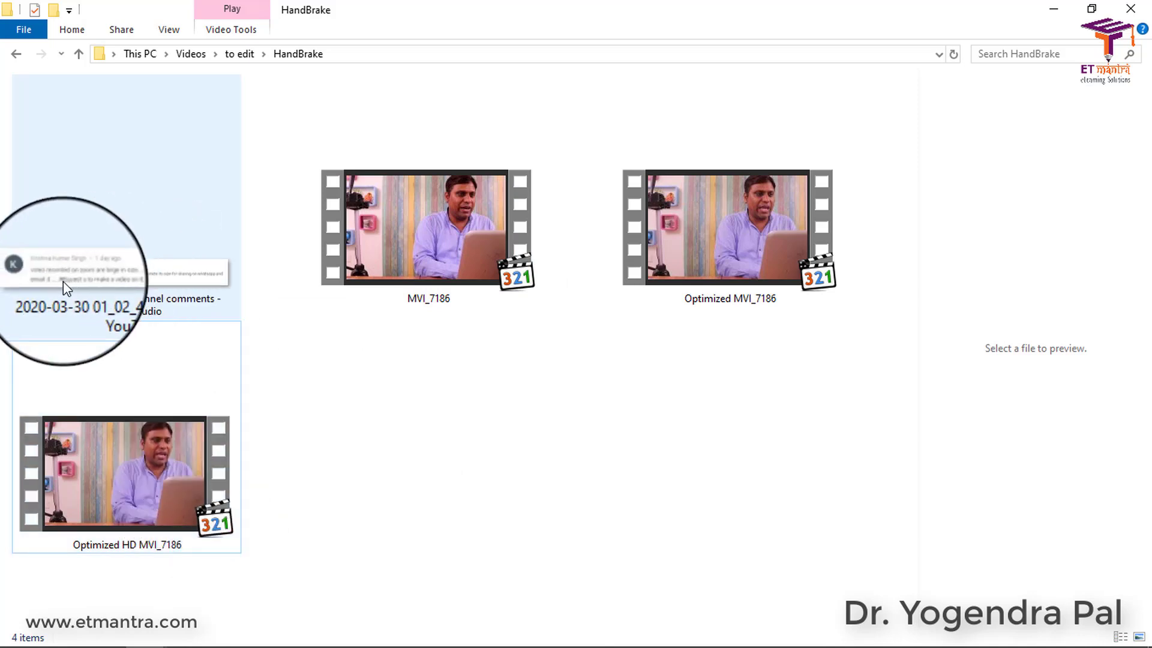
{"action": "key", "text": "alt+Tab"}
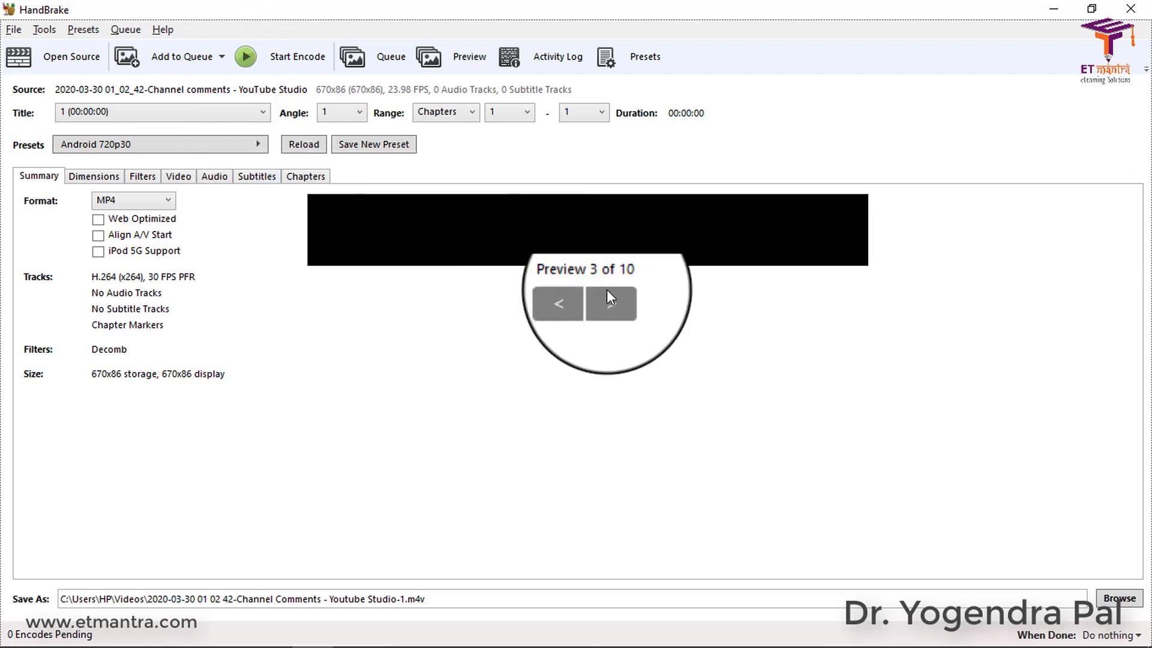
Step: Add the titles MVI_7186, Optimized HD MVI_7186 and Optimized MVI_7186 to the encoding queue
{"action": "left_click", "coordinate": [245, 115]}
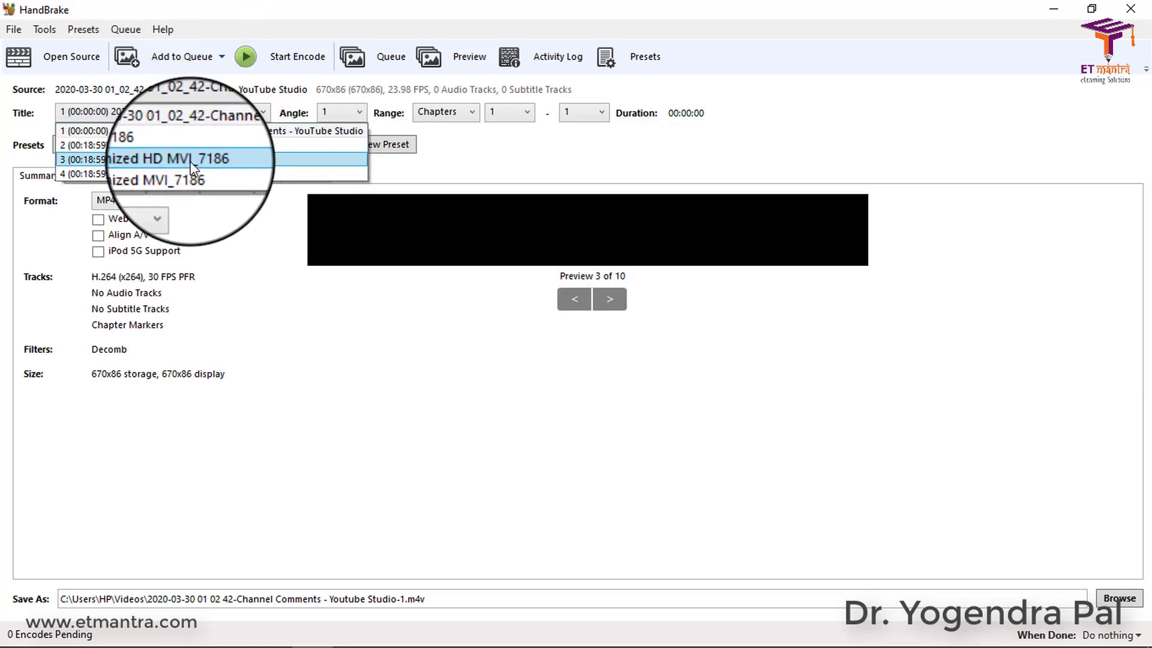
{"action": "left_click", "coordinate": [131, 146]}
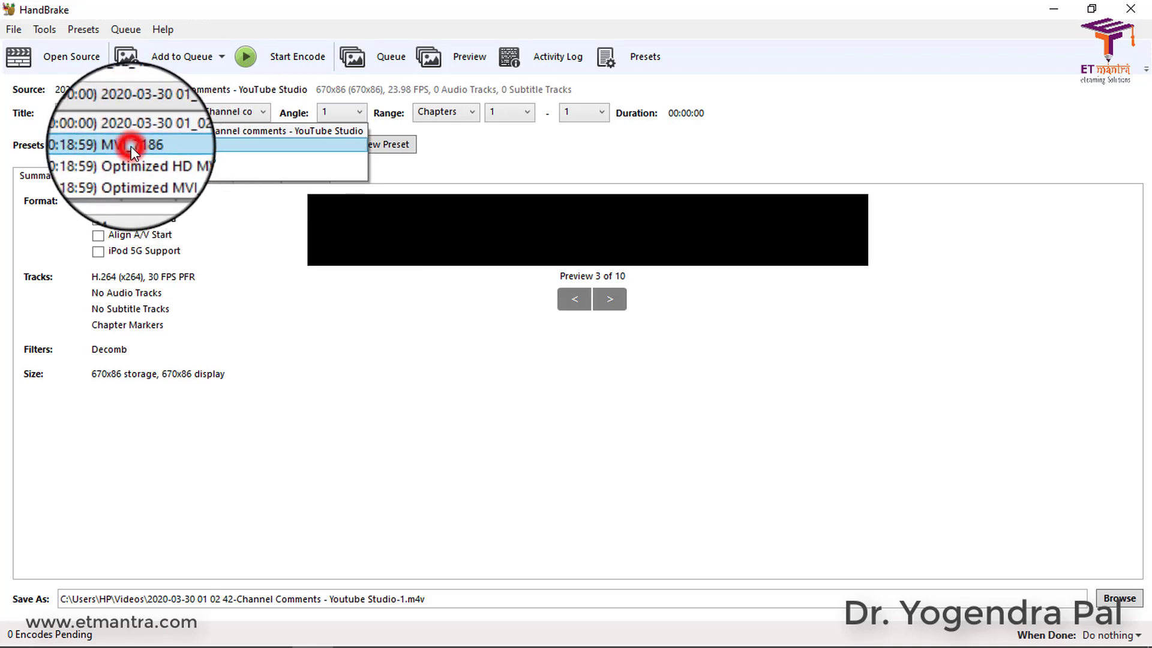
{"action": "left_click", "coordinate": [168, 63]}
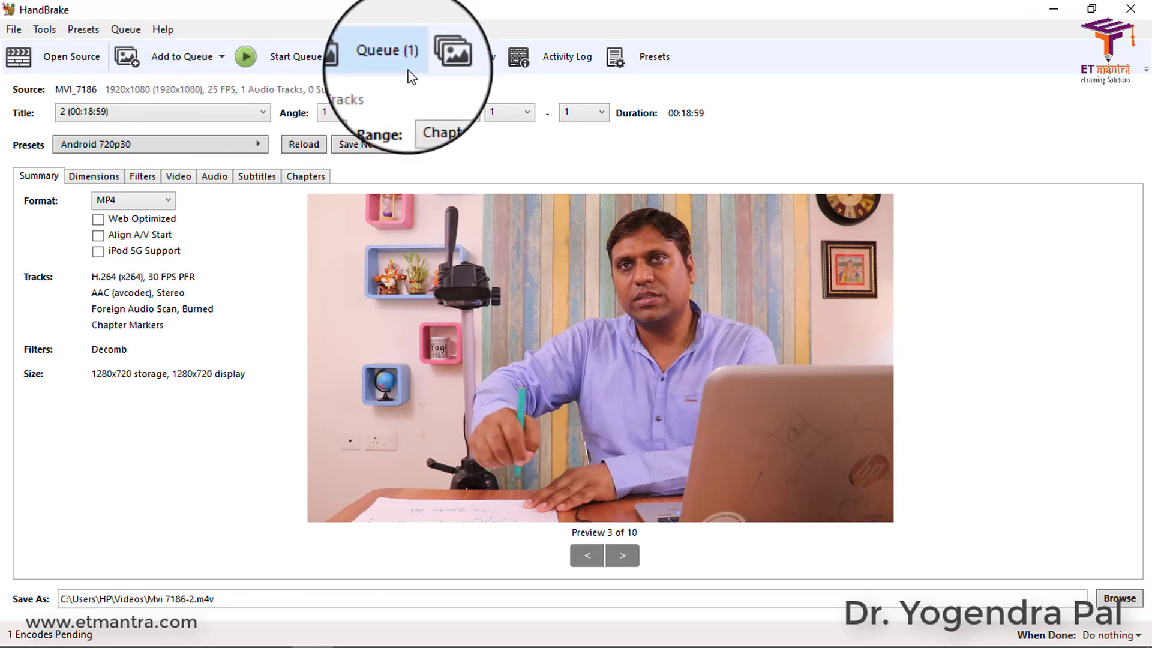
{"action": "left_click", "coordinate": [168, 111]}
{"action": "left_click", "coordinate": [120, 161]}
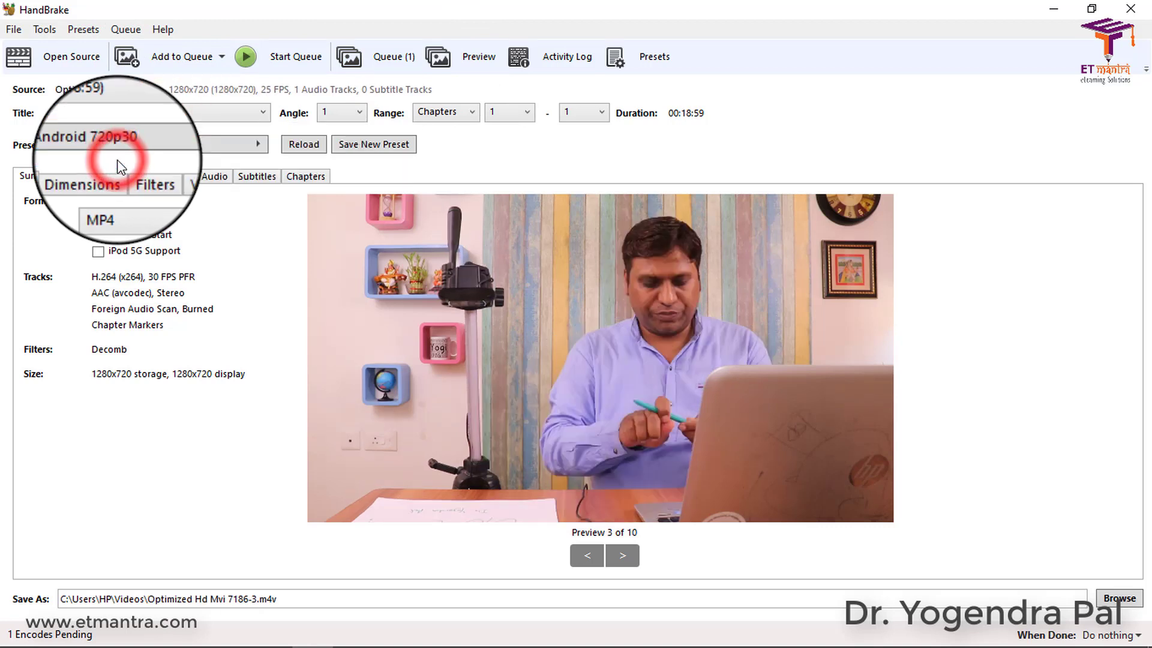
{"action": "left_click", "coordinate": [188, 53]}
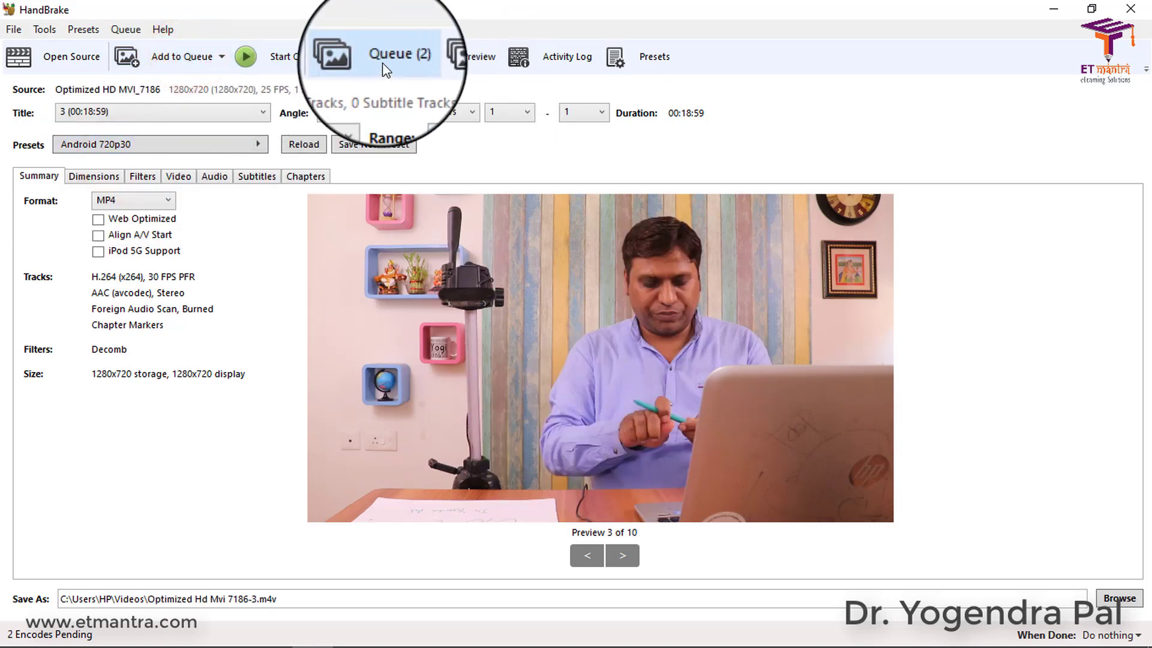
{"action": "left_click", "coordinate": [179, 111]}
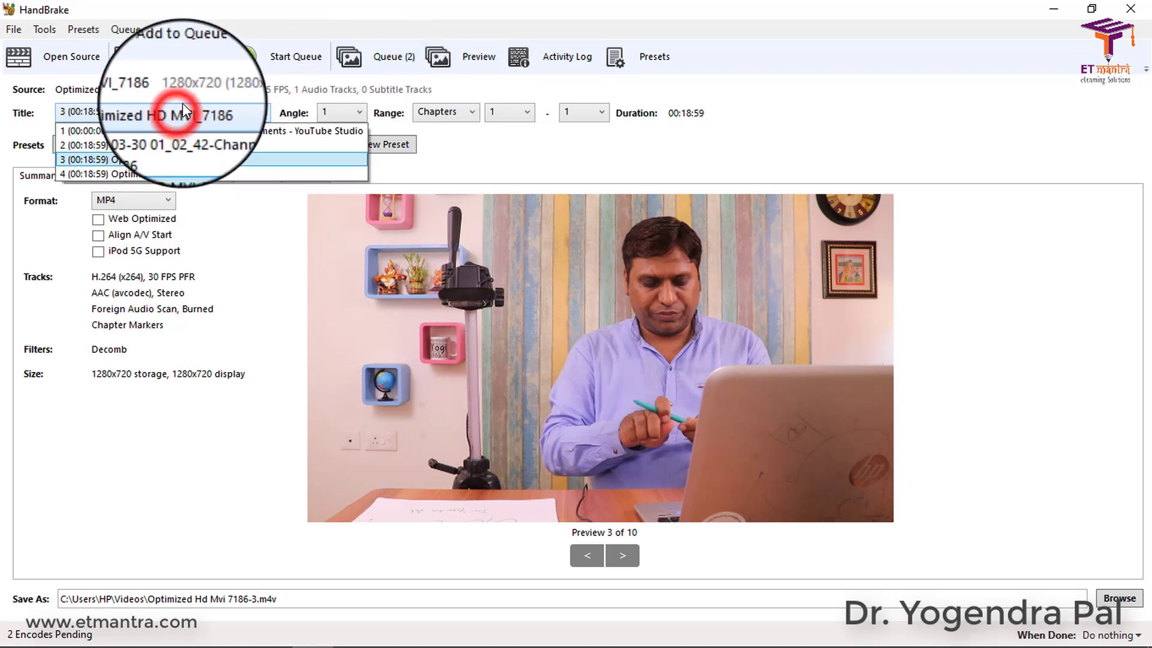
{"action": "left_click", "coordinate": [106, 173]}
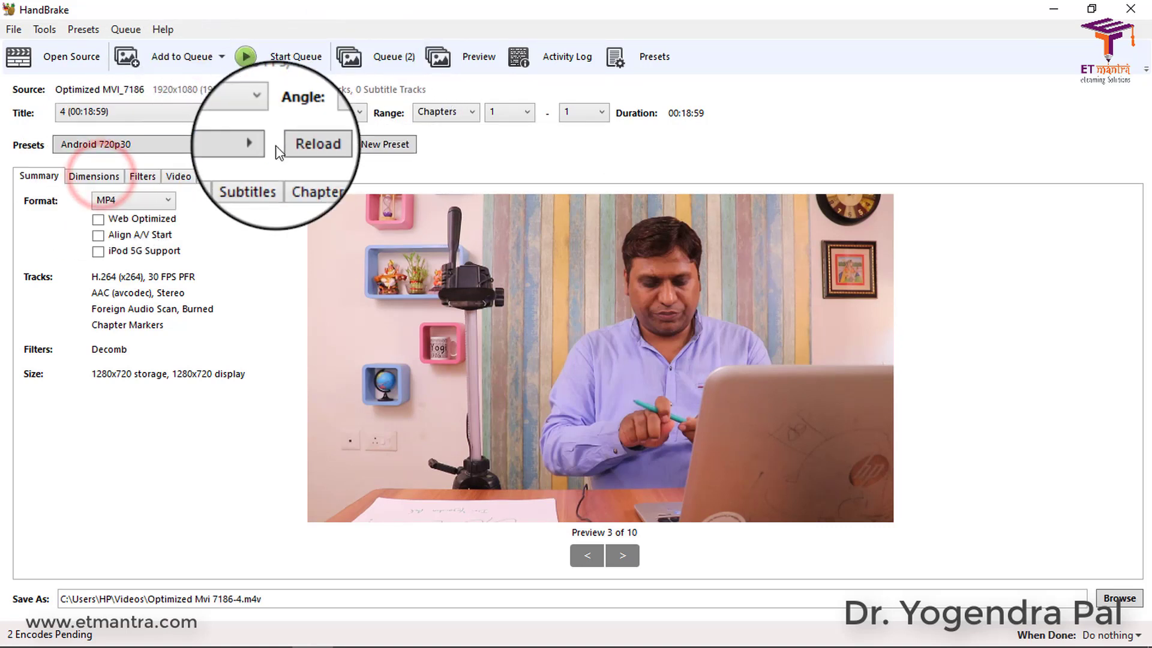
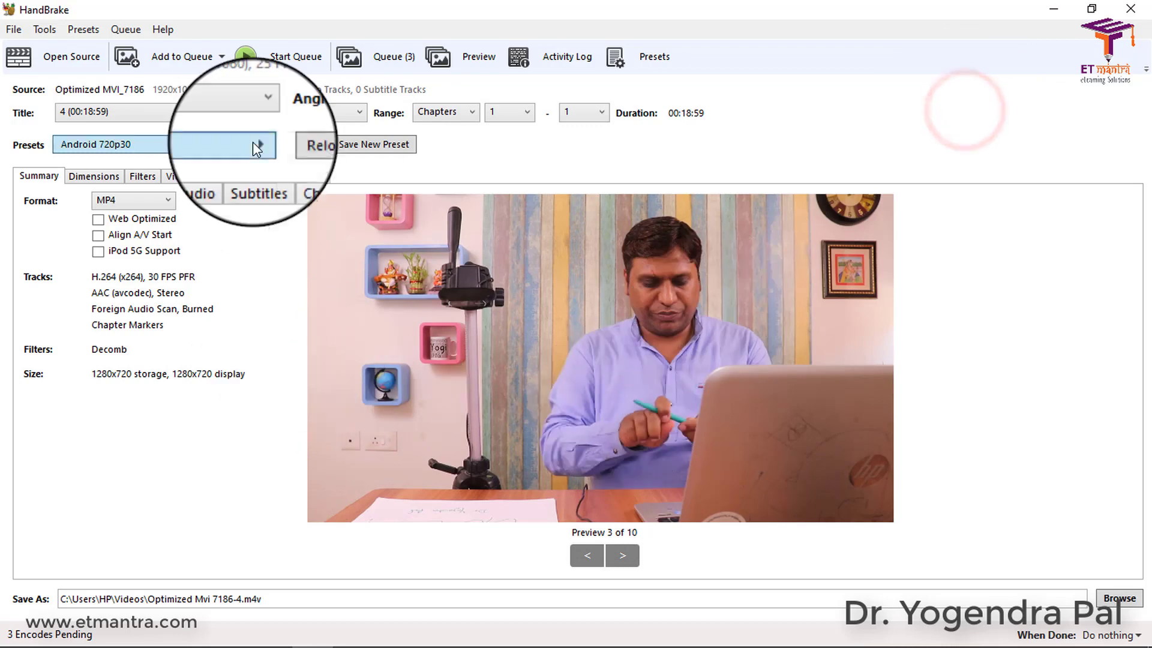
Step: Apply the Gmail Small 10 Minutes 288p30 web preset to the Optimized MVI_7186 title
{"action": "mouse_move", "coordinate": [345, 163]}
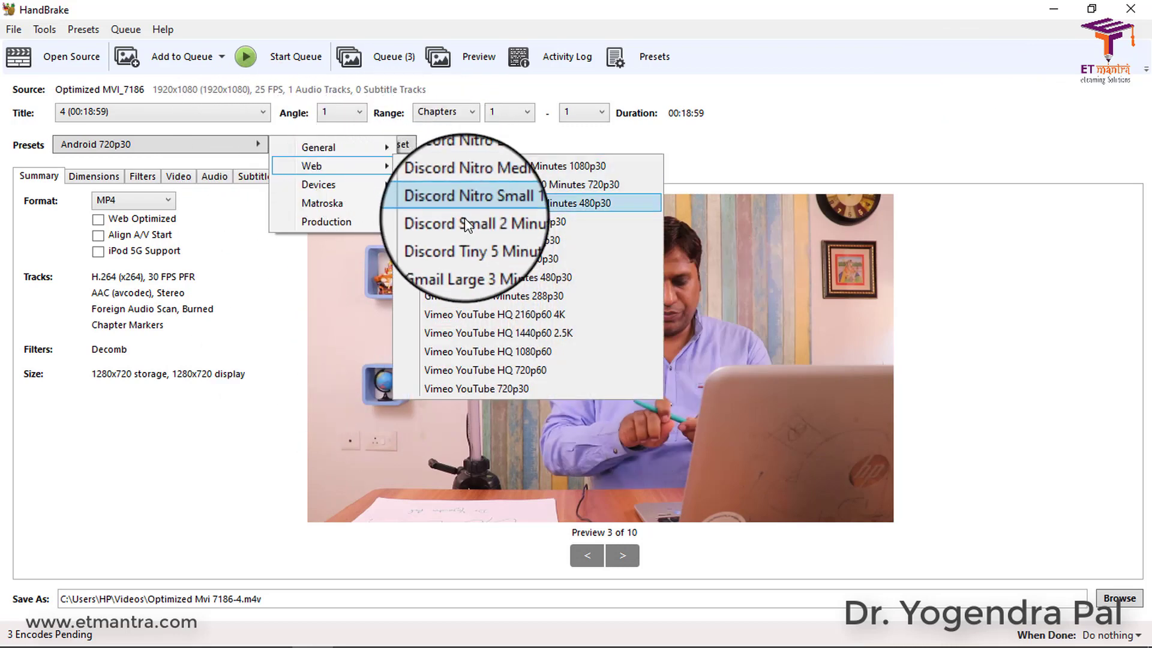
{"action": "left_click", "coordinate": [483, 299]}
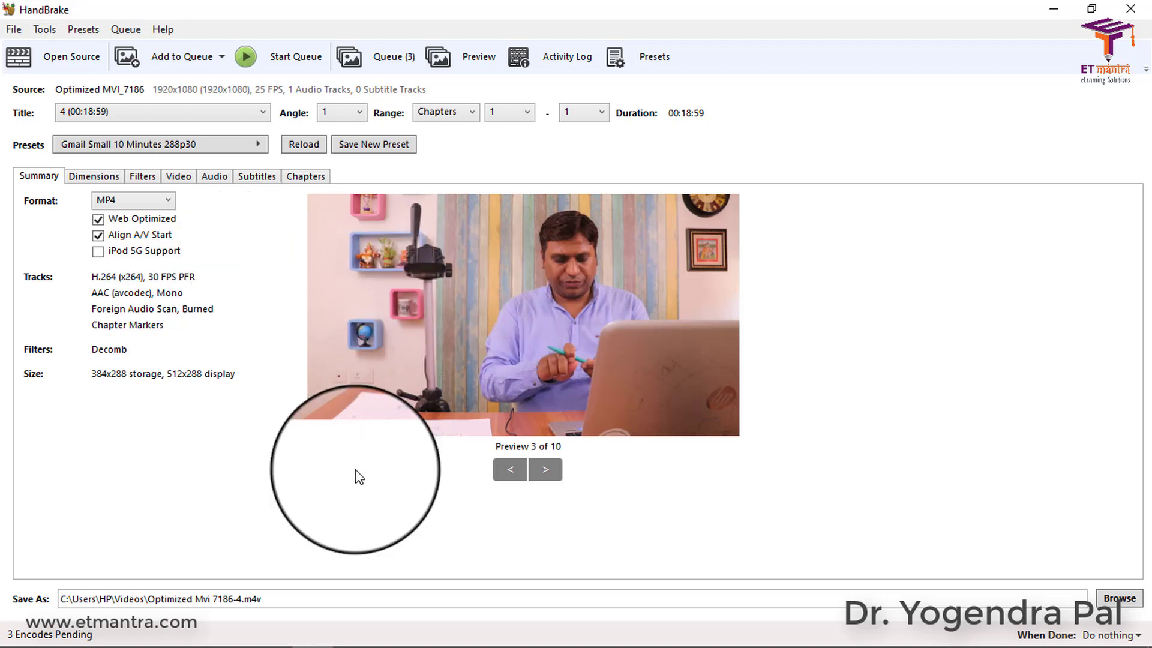
Step: Examine the preset and output file name for the titles Optimized HD MVI_7186, MVI_7186 and Optimized MVI_7186
{"action": "left_click", "coordinate": [245, 113]}
{"action": "left_click", "coordinate": [163, 159]}
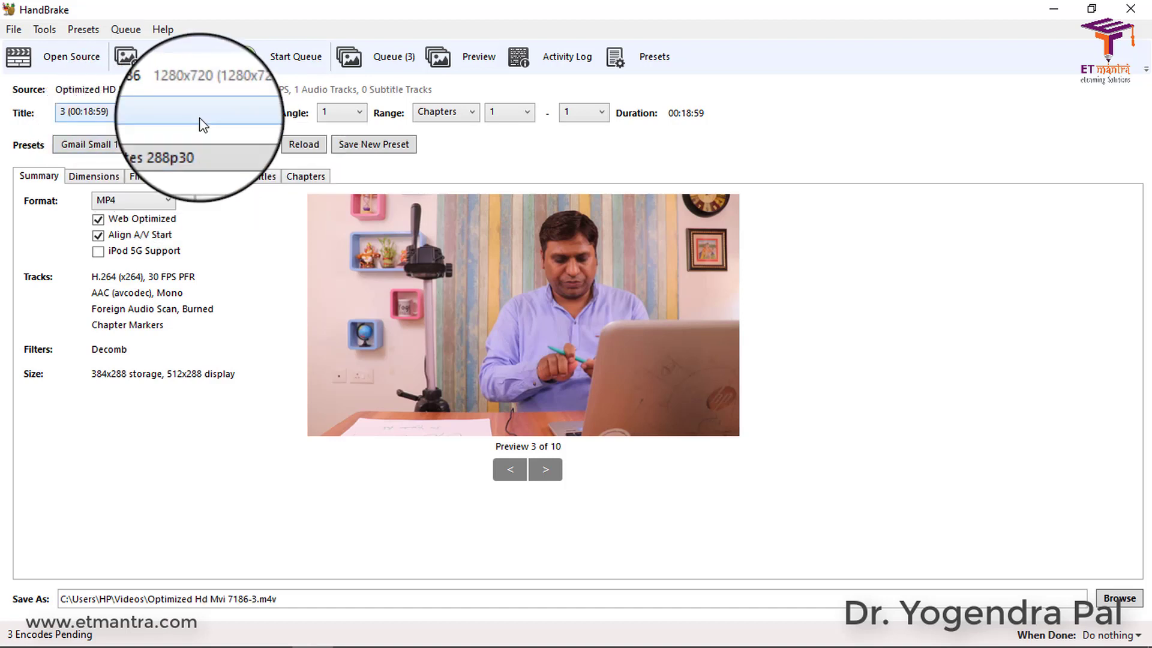
{"action": "left_click", "coordinate": [207, 118]}
{"action": "left_click", "coordinate": [162, 142]}
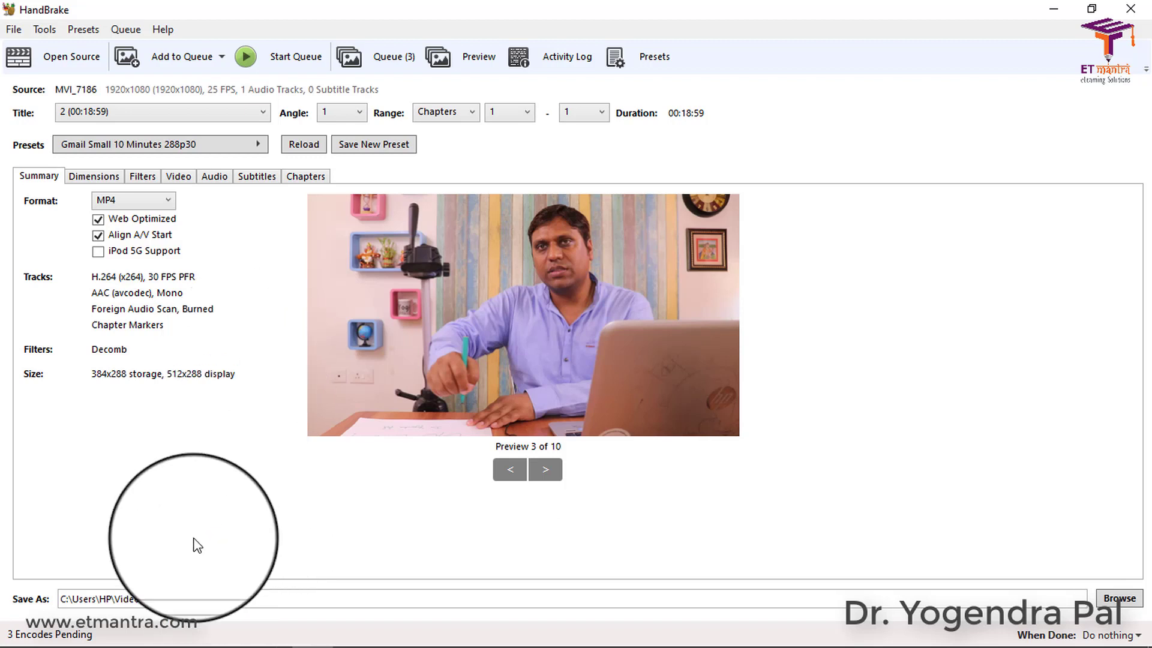
{"action": "mouse_move", "coordinate": [139, 602]}
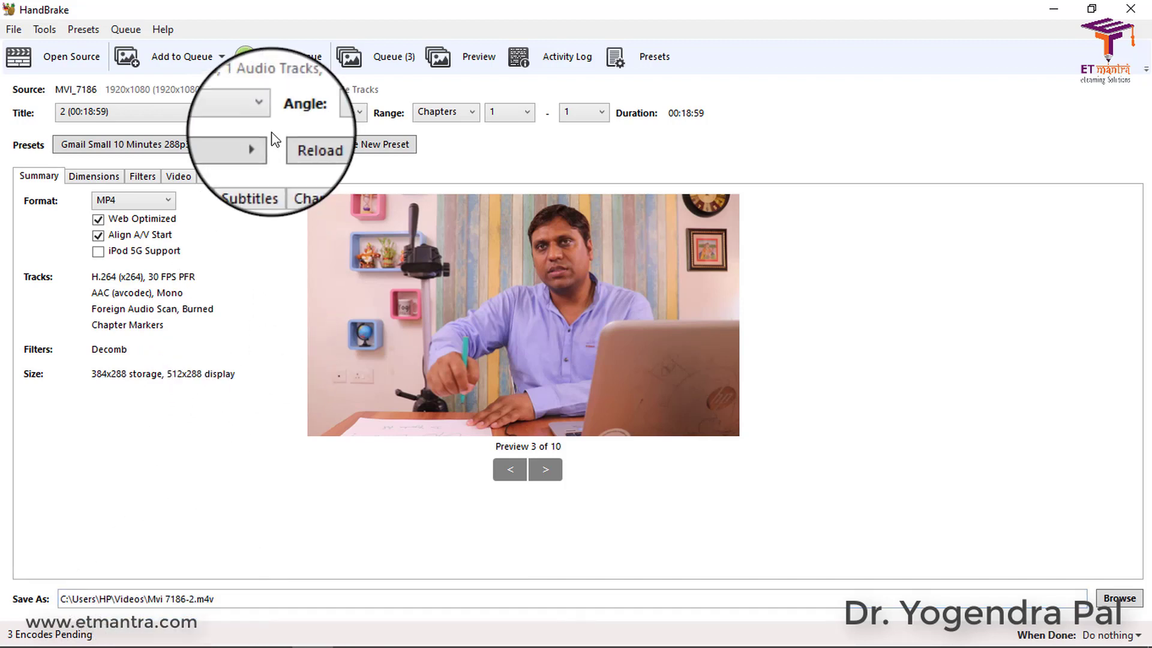
{"action": "left_click", "coordinate": [226, 115]}
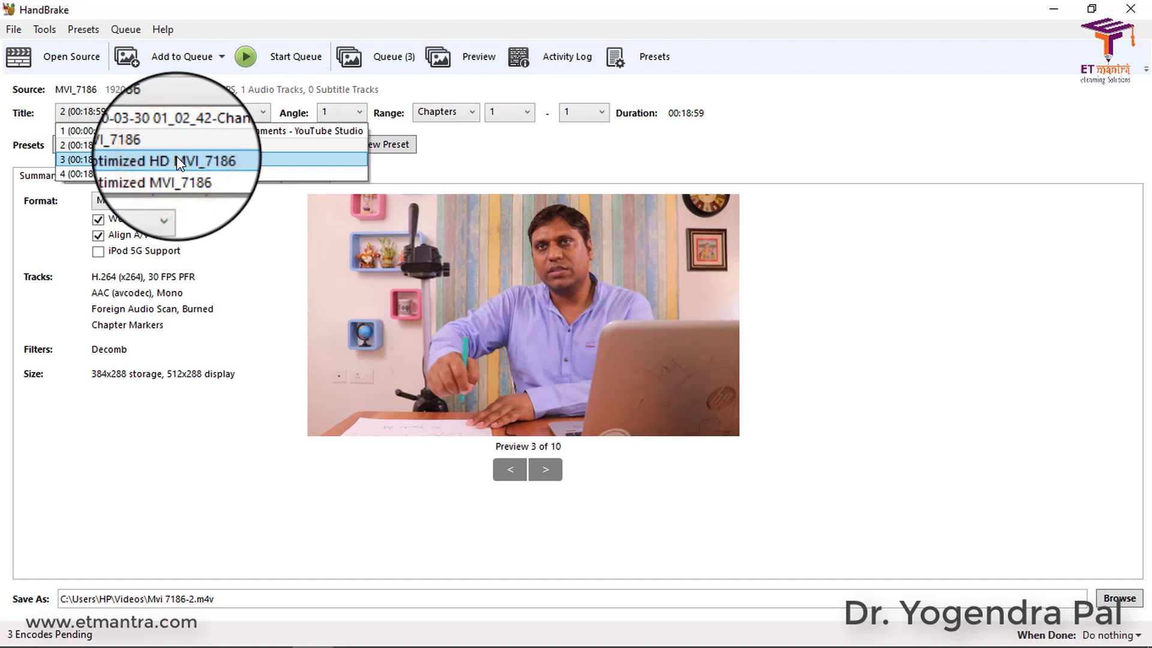
{"action": "left_click", "coordinate": [177, 158]}
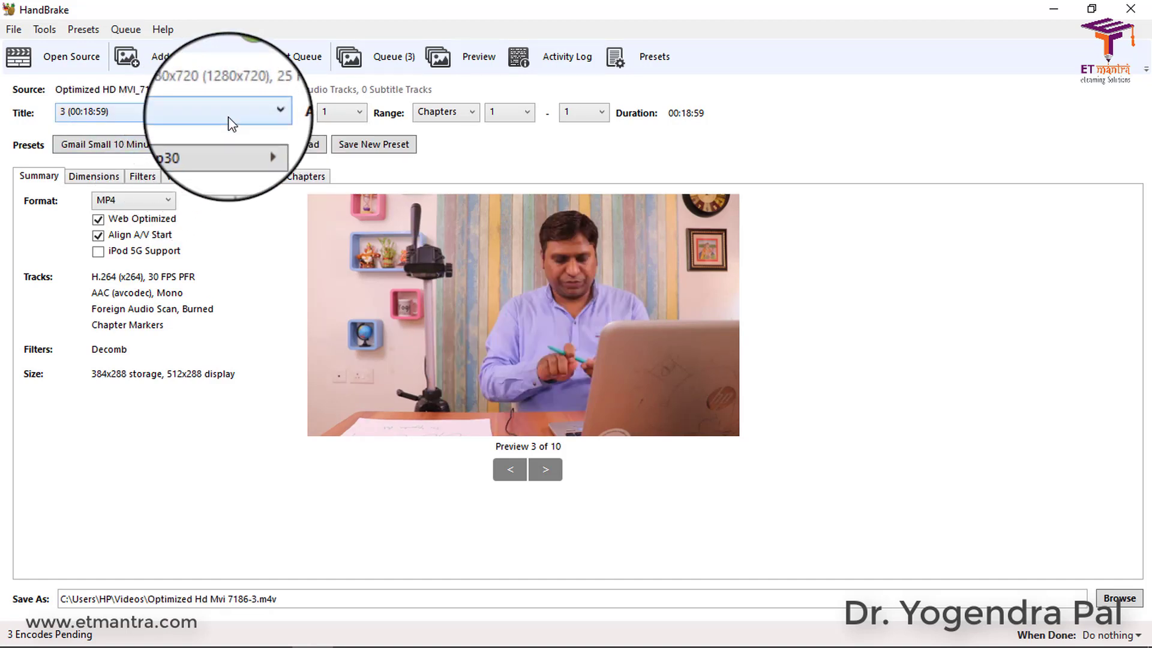
{"action": "left_click", "coordinate": [226, 144]}
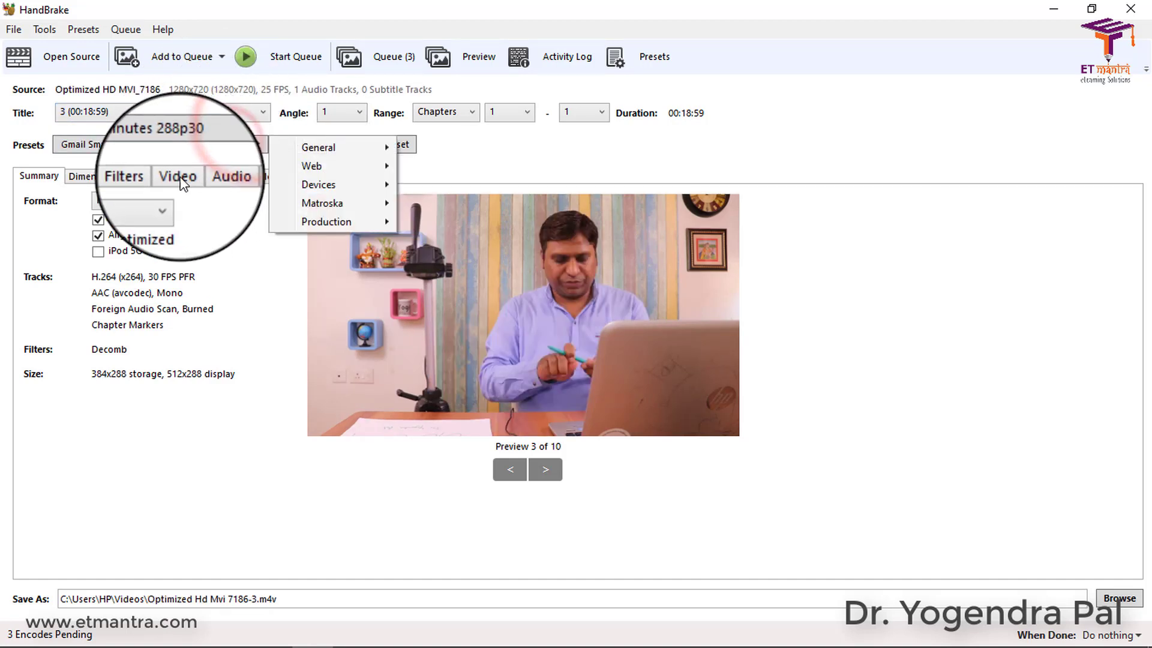
{"action": "left_click", "coordinate": [156, 111]}
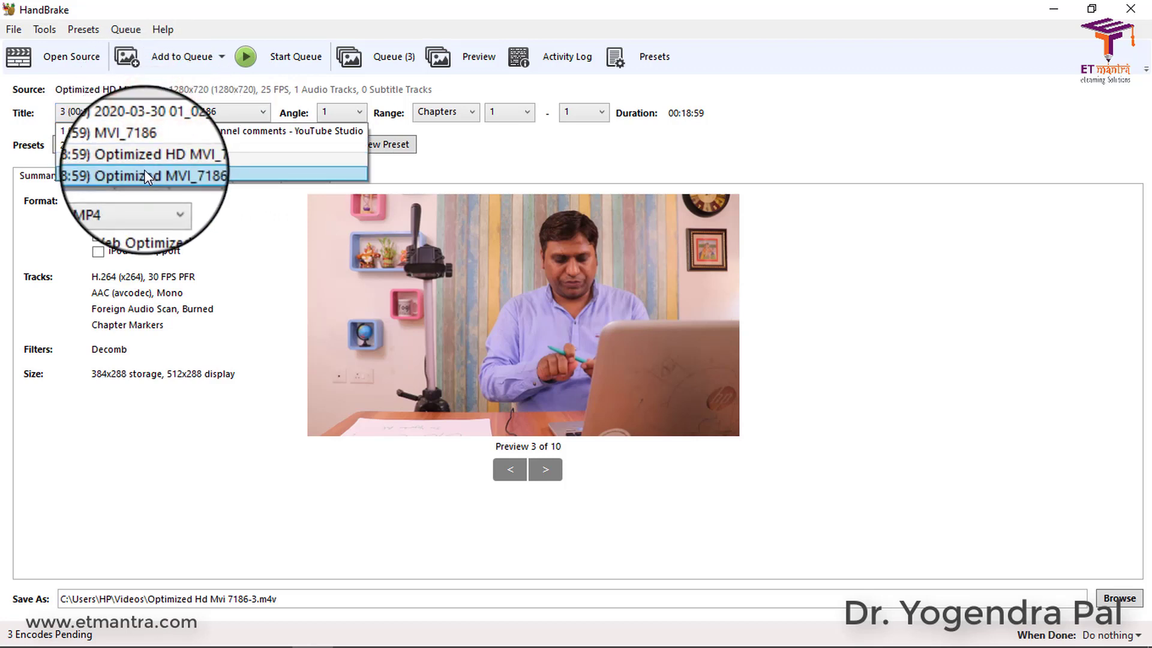
{"action": "left_click", "coordinate": [144, 172]}
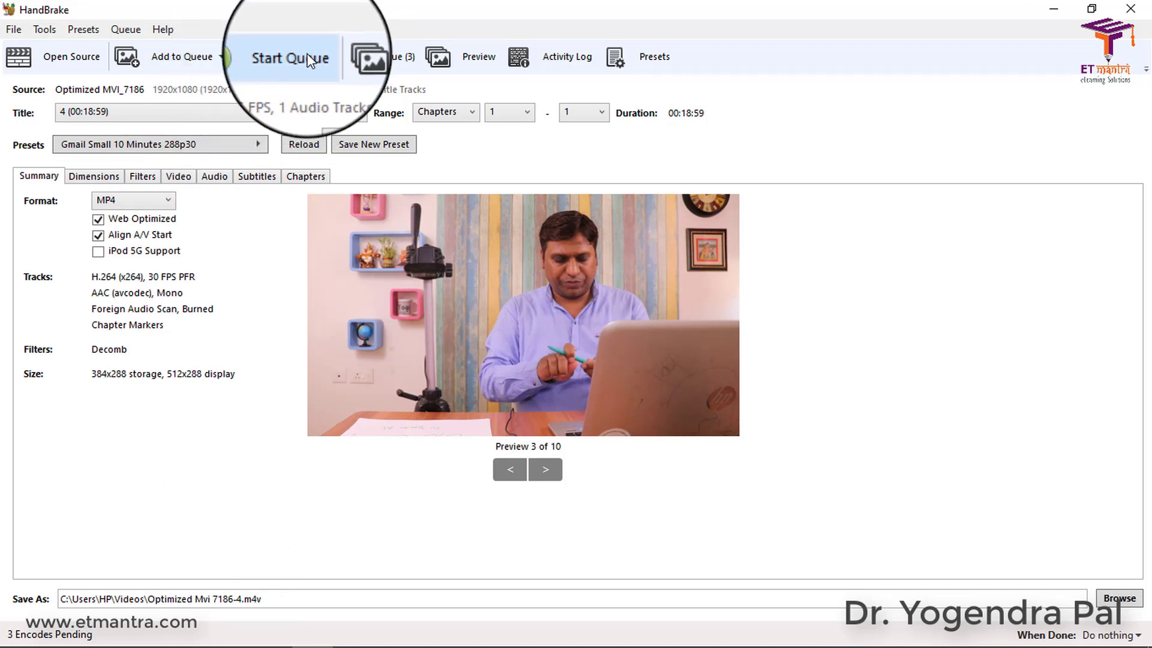
Step: Start encoding the queued jobs and stop the running encode
{"action": "left_click", "coordinate": [283, 55]}
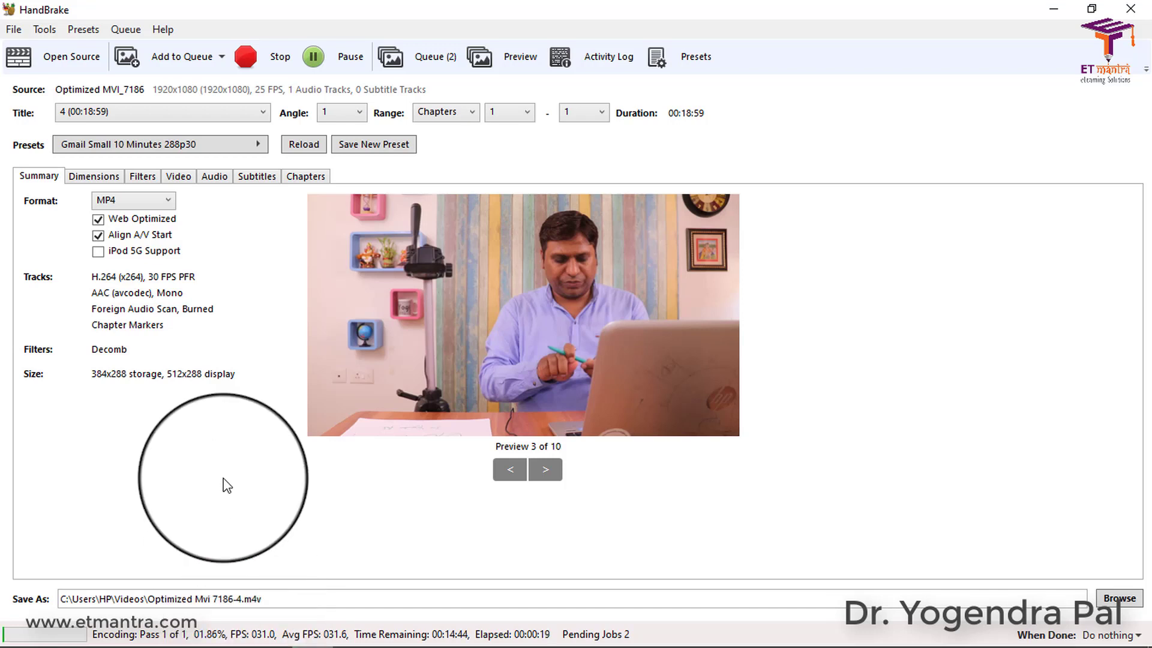
{"action": "left_click", "coordinate": [257, 59]}
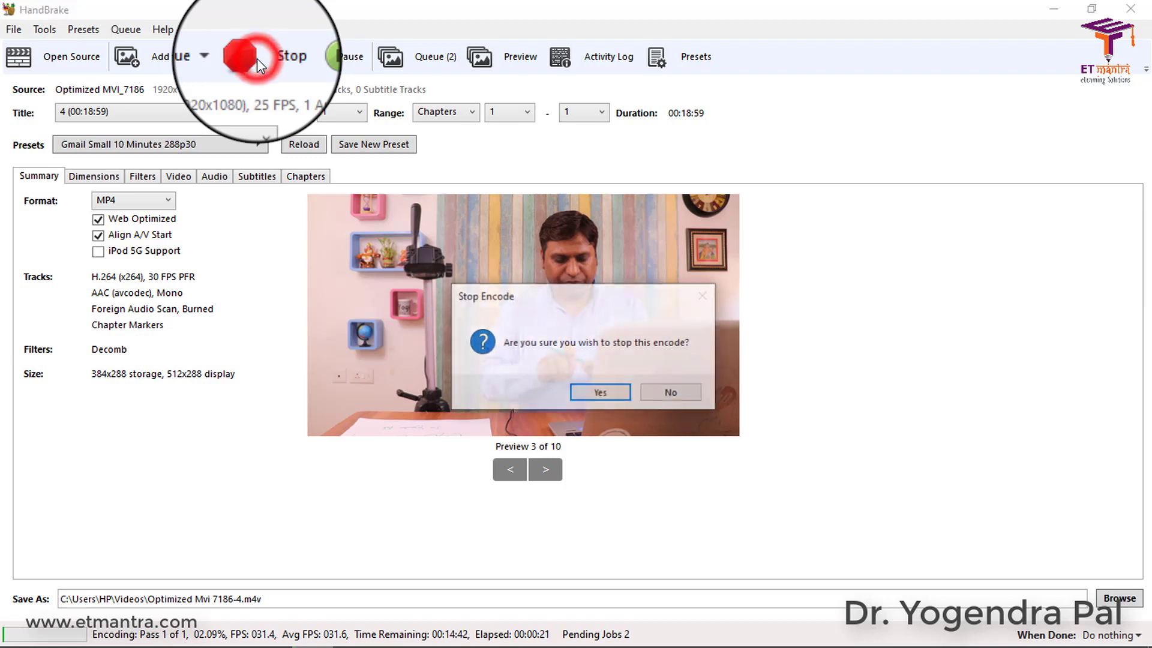
{"action": "left_click", "coordinate": [600, 393]}
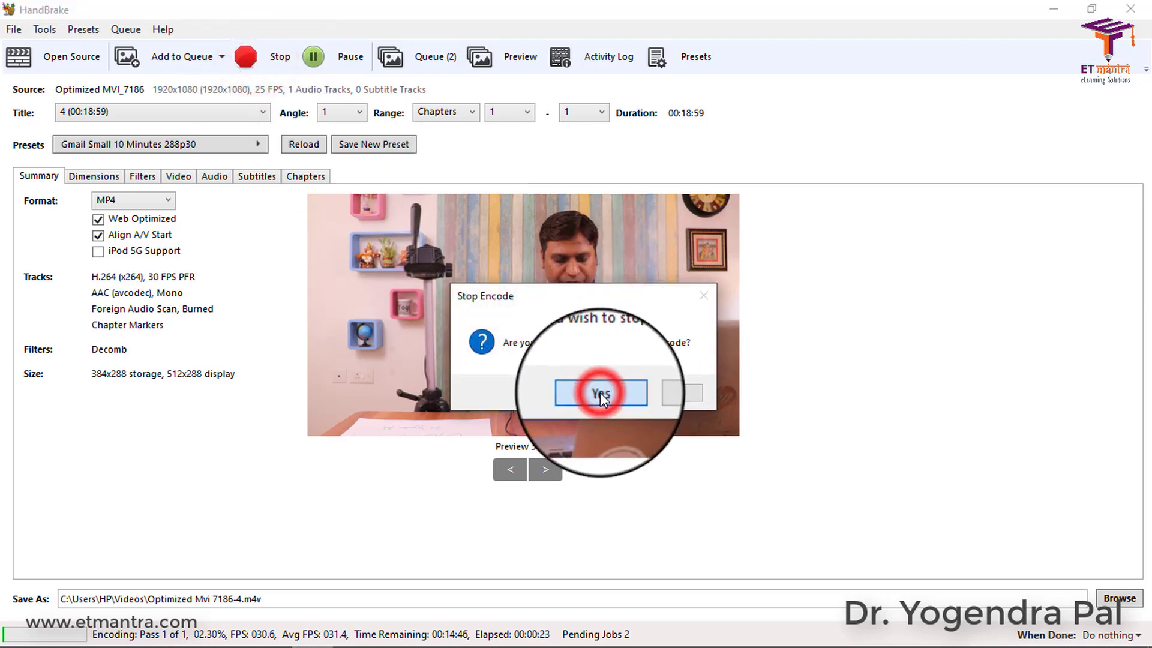